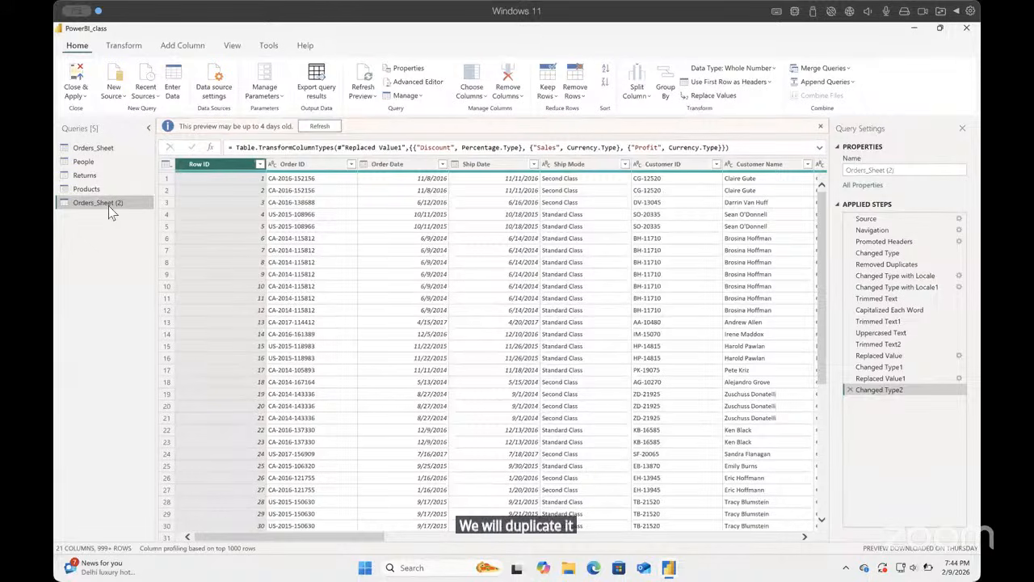
Step: Rename the duplicated query Orders_Sheet (2) as "Product_Price table"
right_click(109, 205)
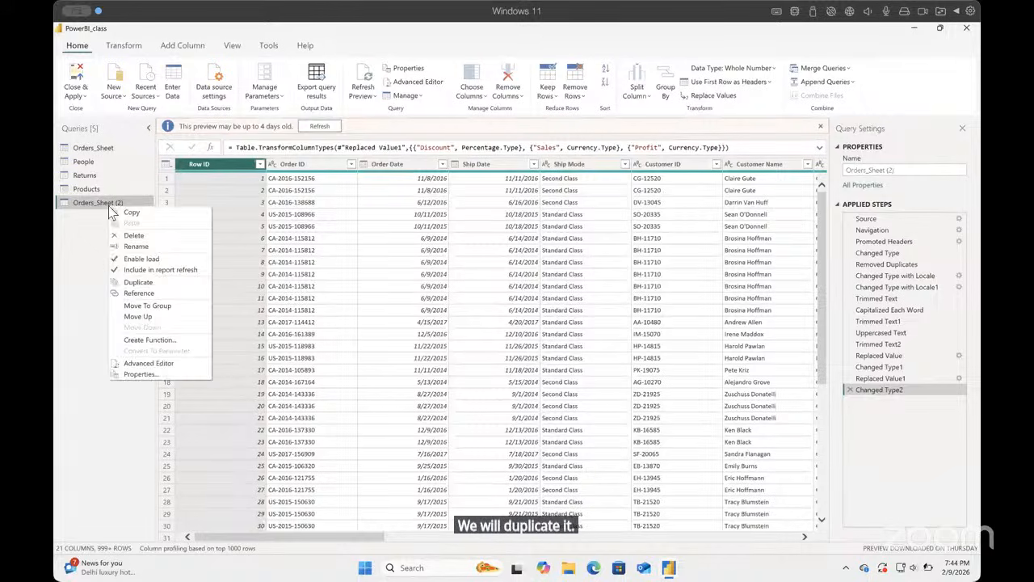
left_click(139, 249)
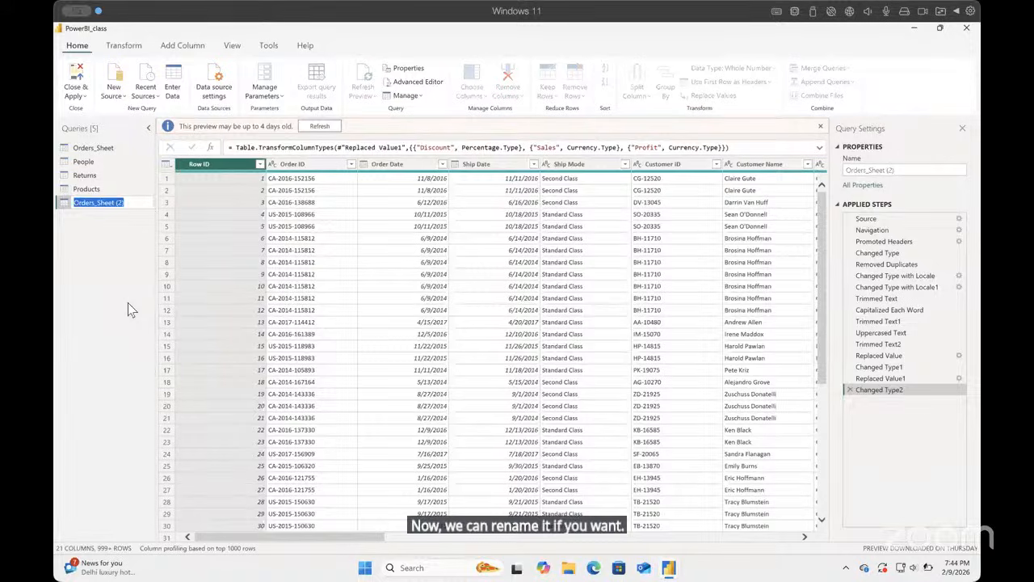
type("Costs")
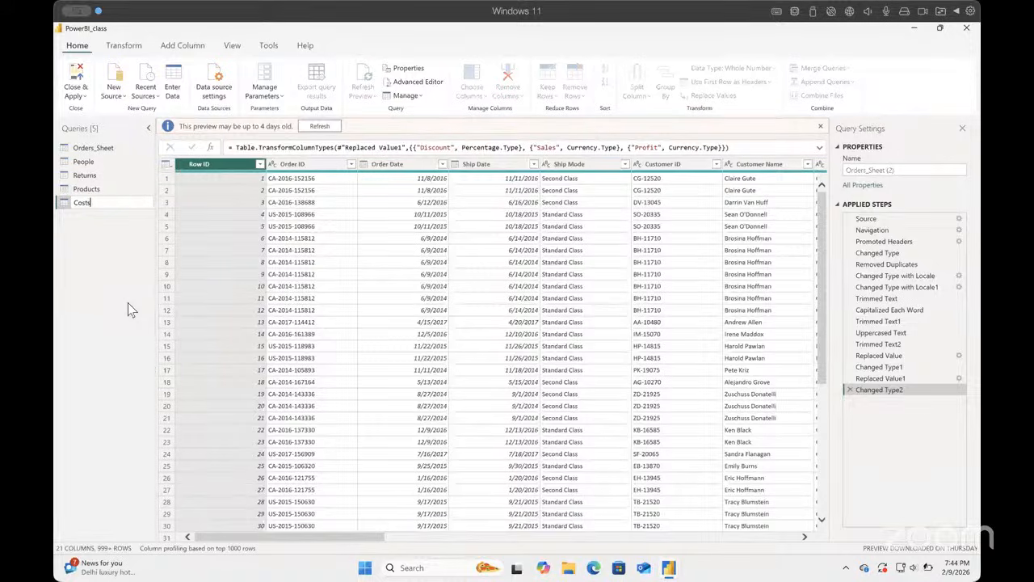
key("BackSpace")
key("BackSpace")
key("BackSpace")
key("BackSpace")
key("BackSpace")
type("Product_Price table")
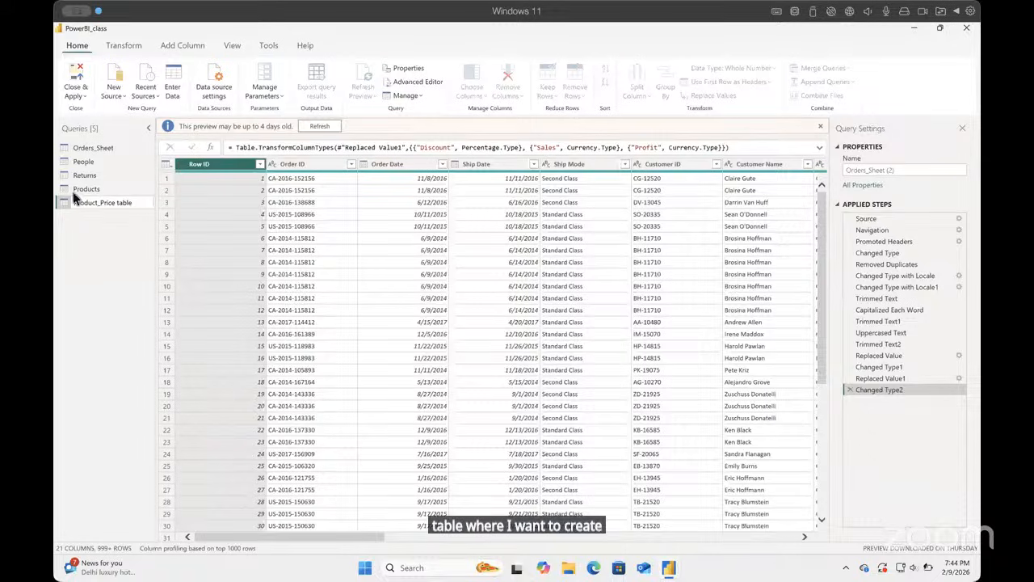
key("Return")
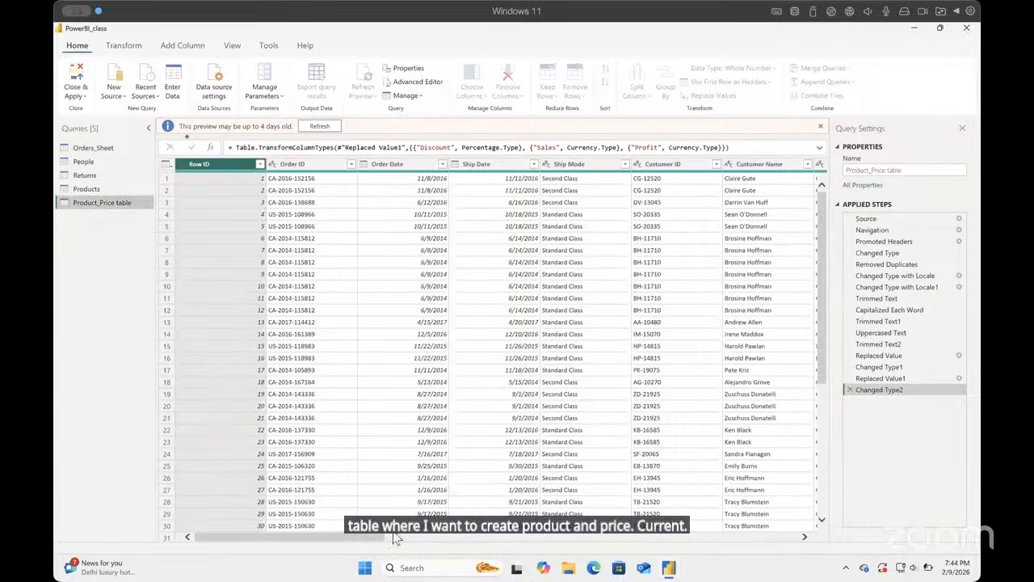
Step: Look through the Product_Price table's columns, from product details to Sales, Quantity, Discount and Profit, for a price field
left_click_drag(367, 538, 686, 536)
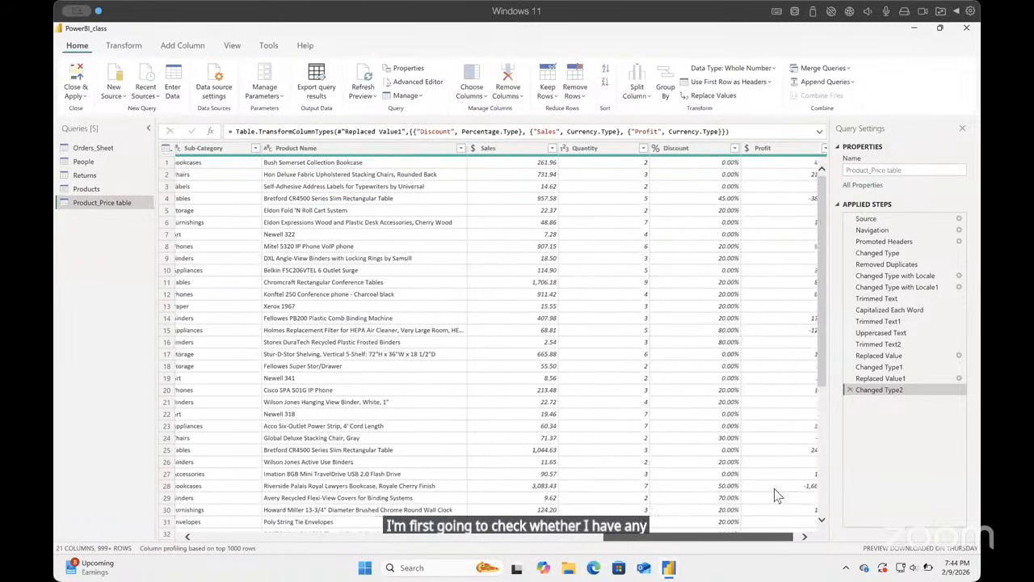
scroll(760, 501, "left", 3)
scroll(721, 515, "left", 3)
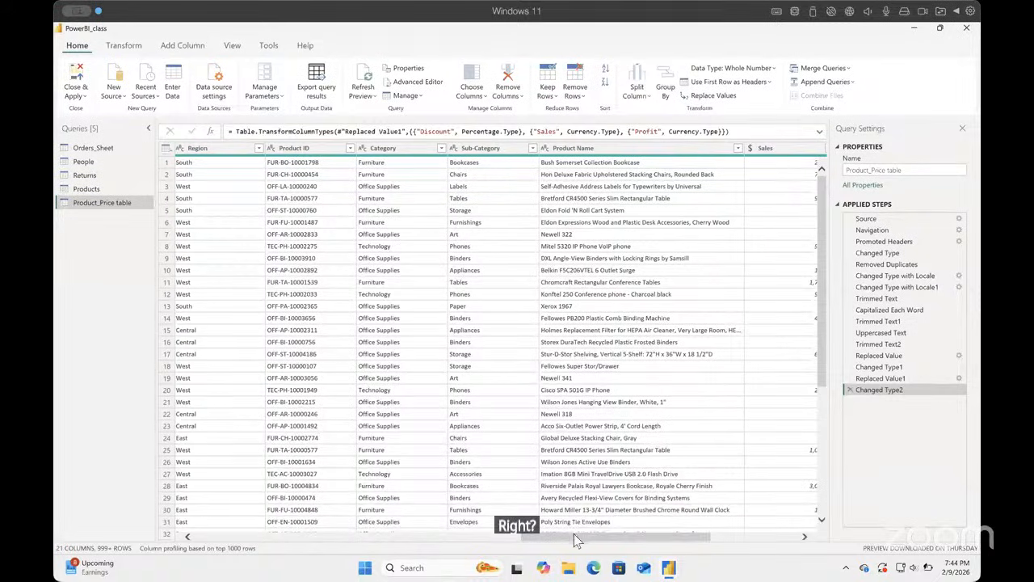
left_click_drag(626, 536, 714, 529)
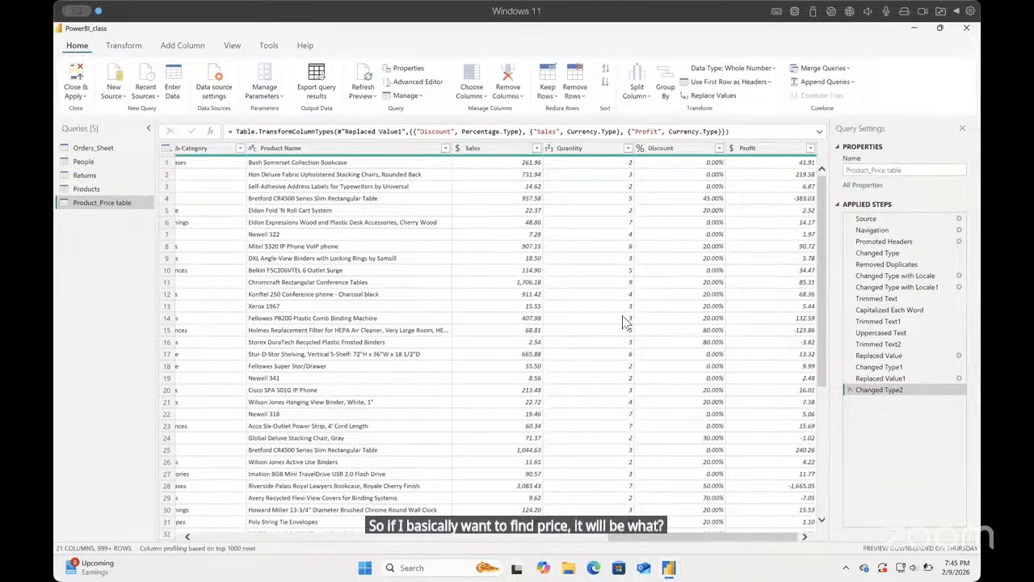
left_click_drag(661, 547, 249, 540)
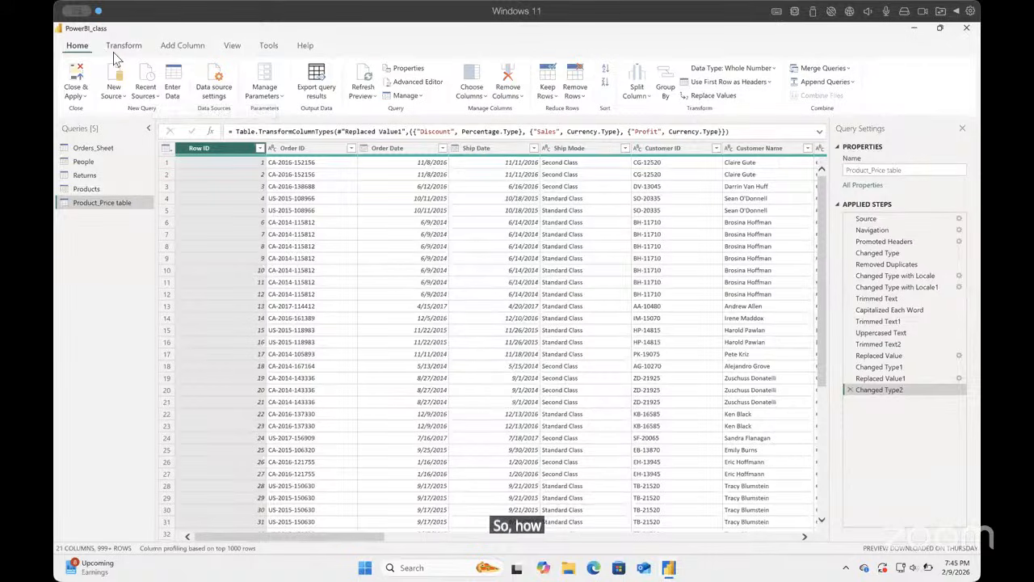
Step: Close the Power Query Editor without applying the pending changes and reopen it from the main Power BI window
left_click(87, 98)
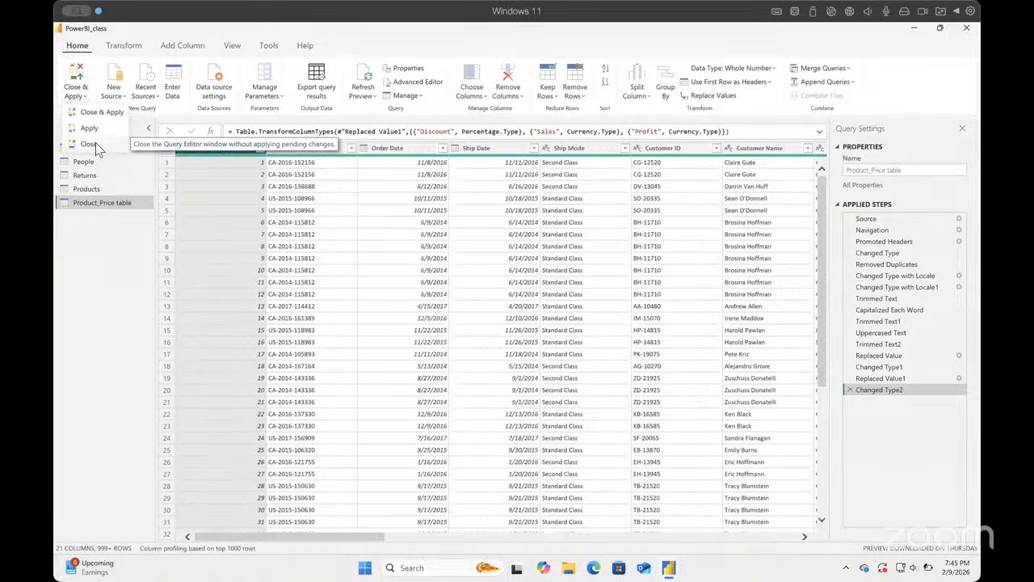
left_click(99, 144)
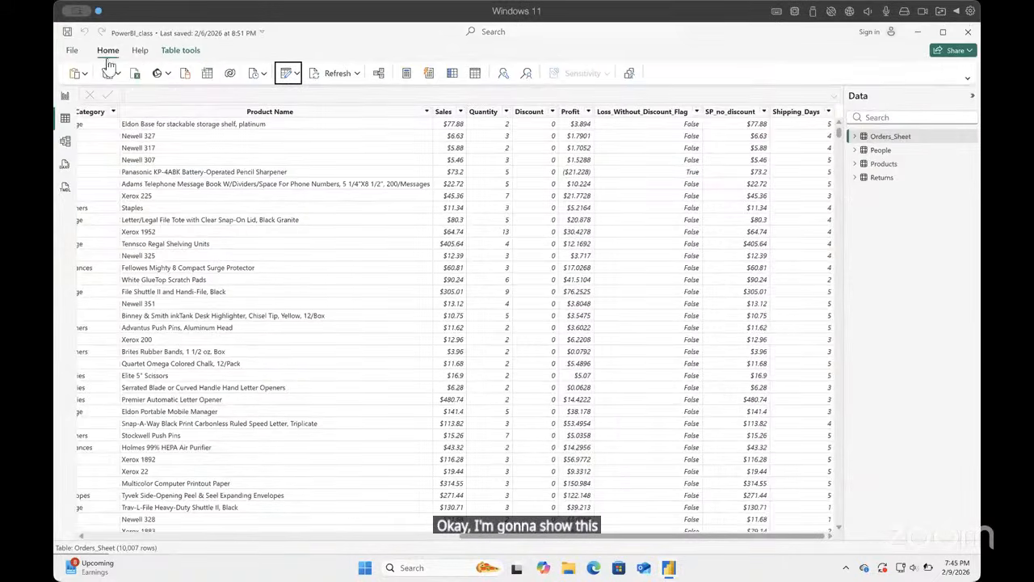
left_click(297, 74)
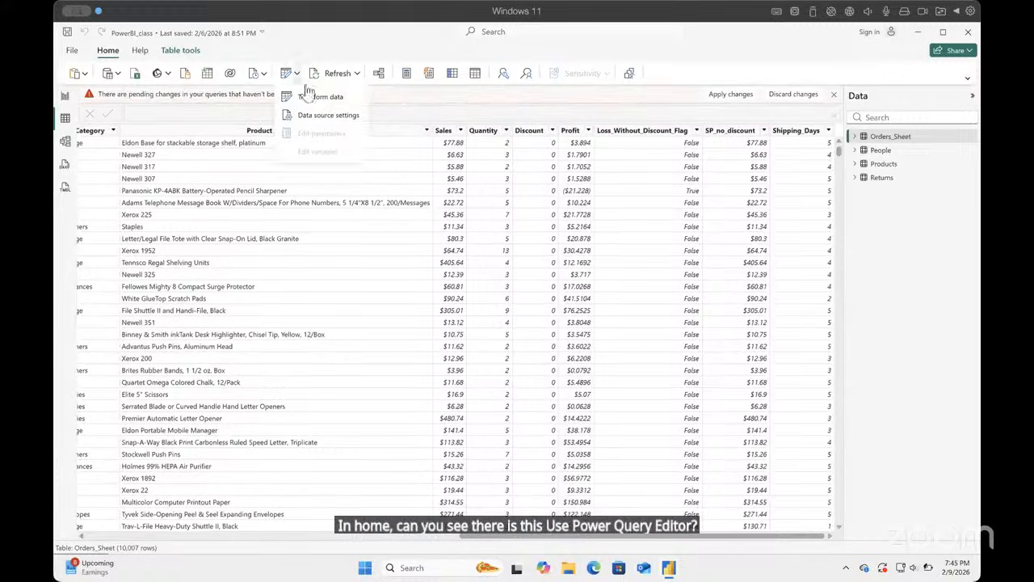
left_click(306, 96)
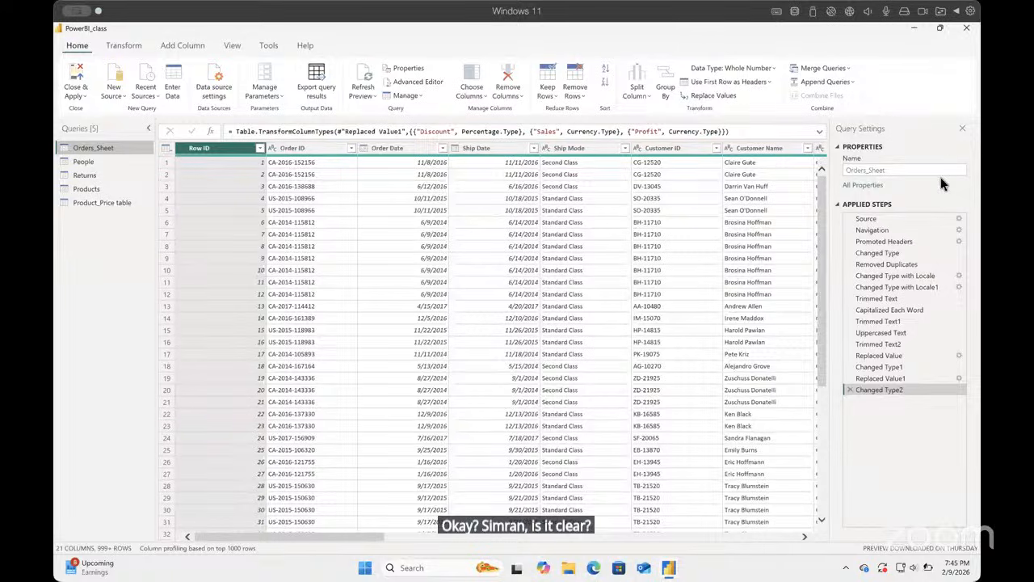
Step: Start an advanced Group By on the Product_Price table, using Product ID as the grouping column
left_click(89, 205)
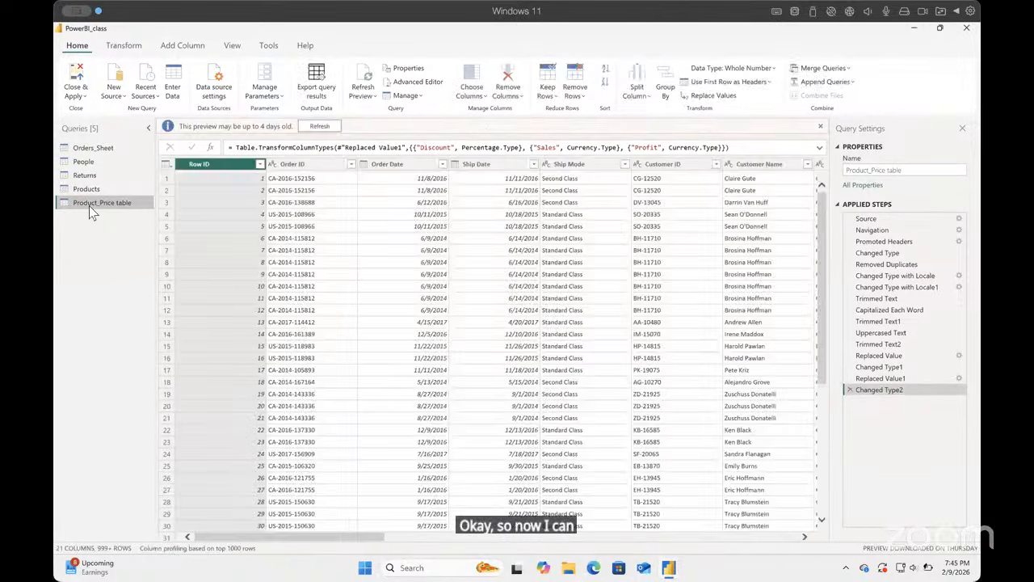
left_click(127, 45)
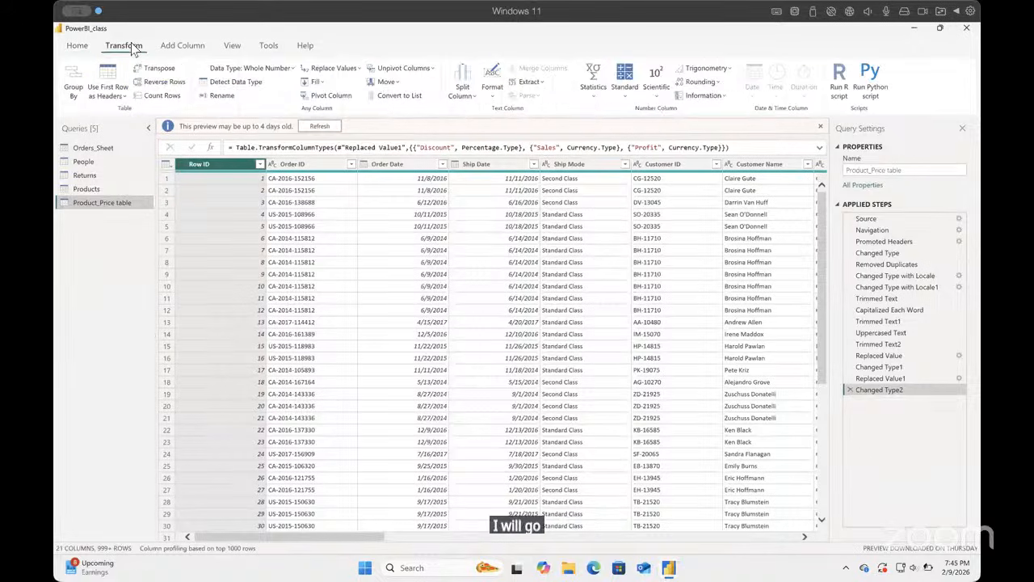
left_click(74, 83)
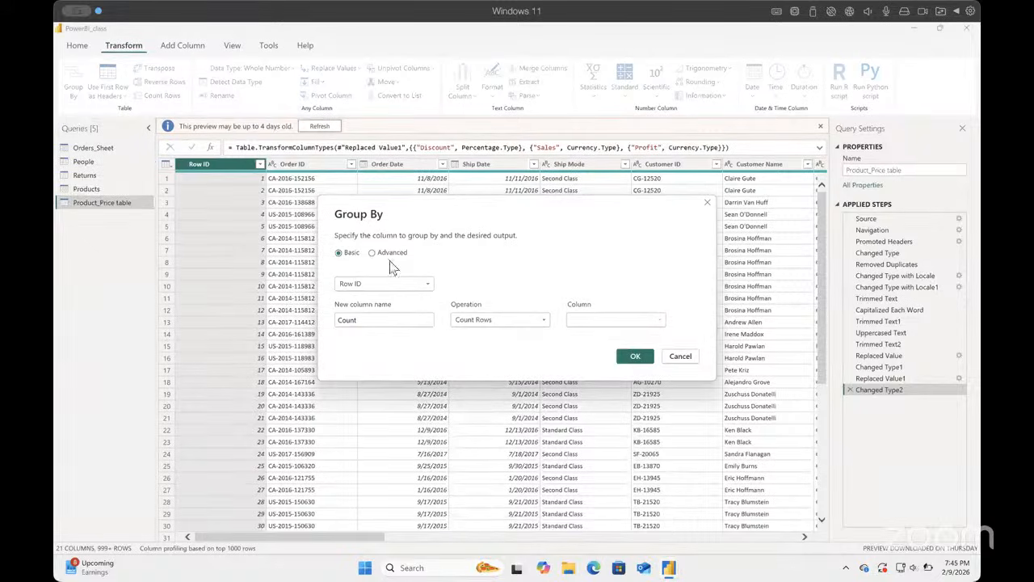
left_click(373, 254)
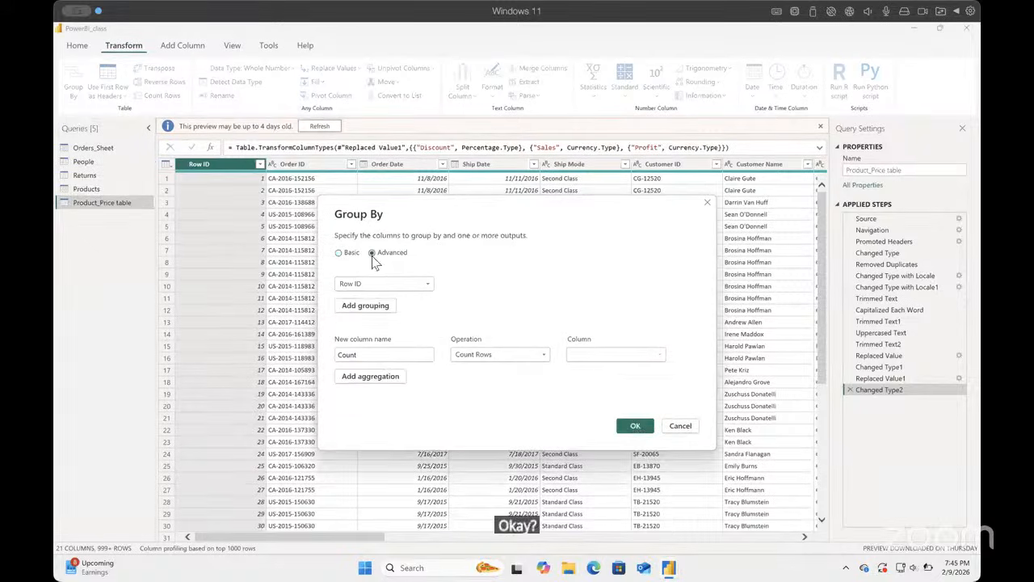
left_click(429, 284)
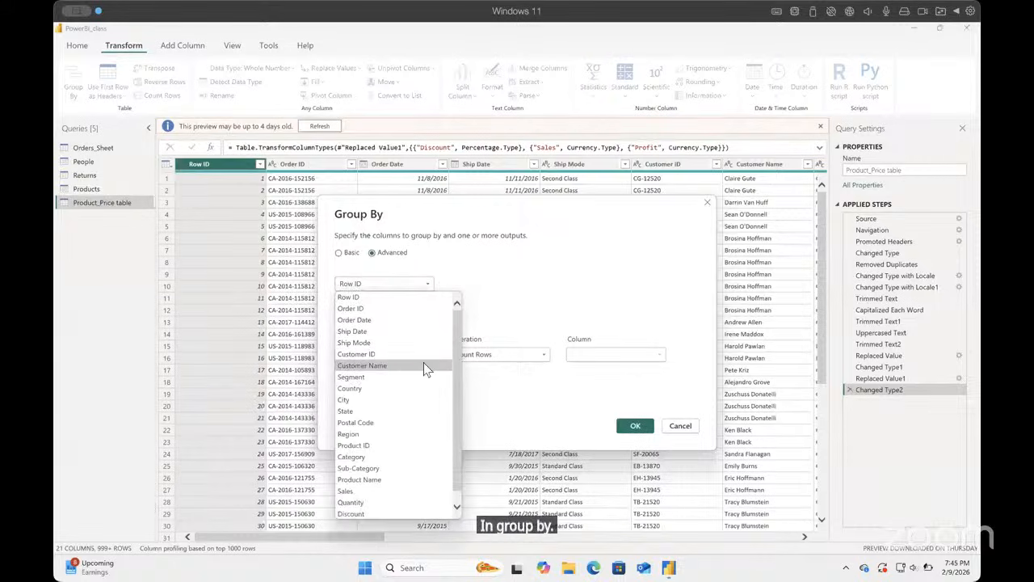
scroll(426, 369, "down", 1)
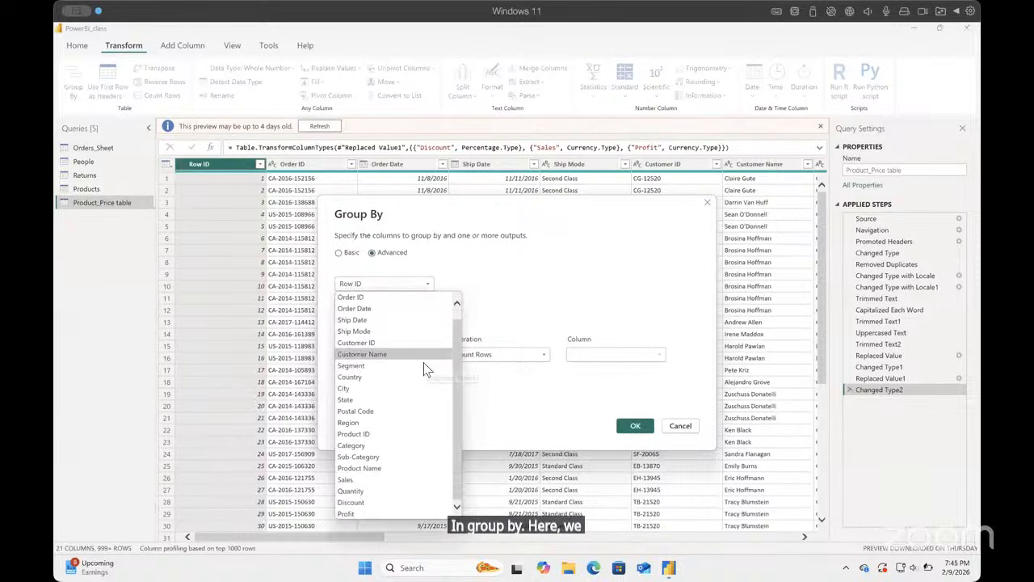
left_click(395, 434)
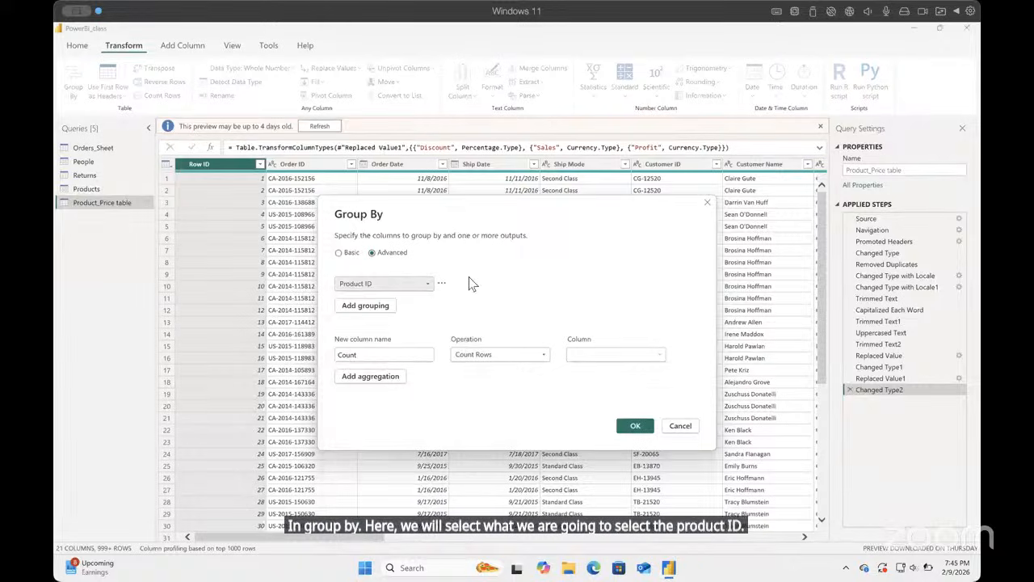
Step: Define the first aggregation as a new column TotalSales that takes the Sum of Sales
left_click(409, 354)
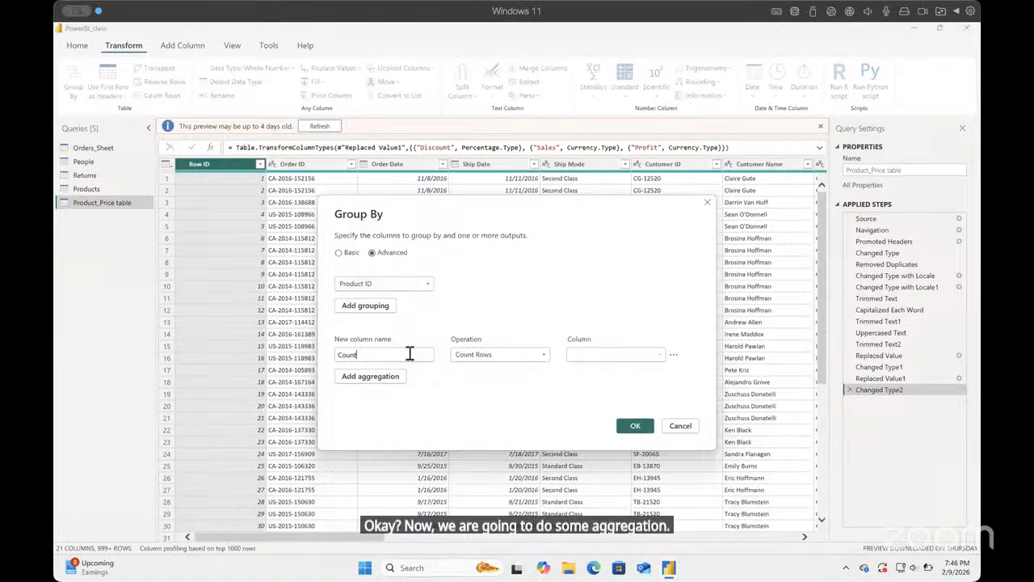
key("BackSpace")
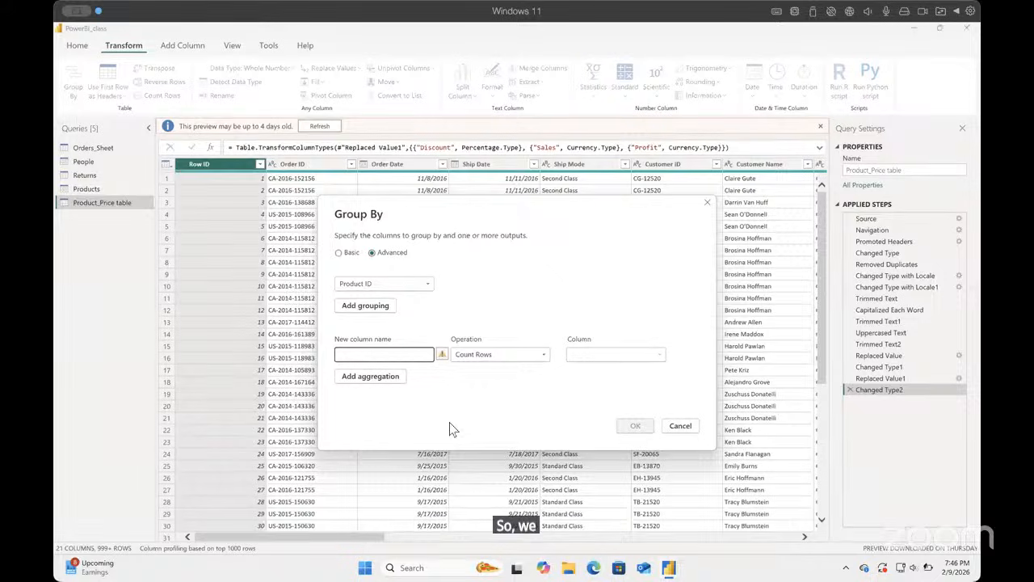
type("Total")
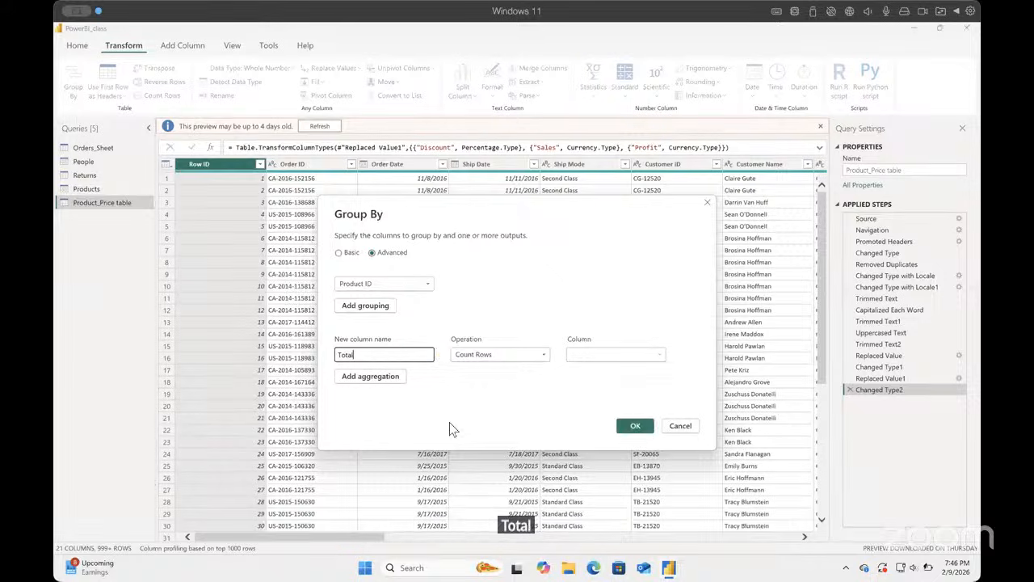
type("Sales")
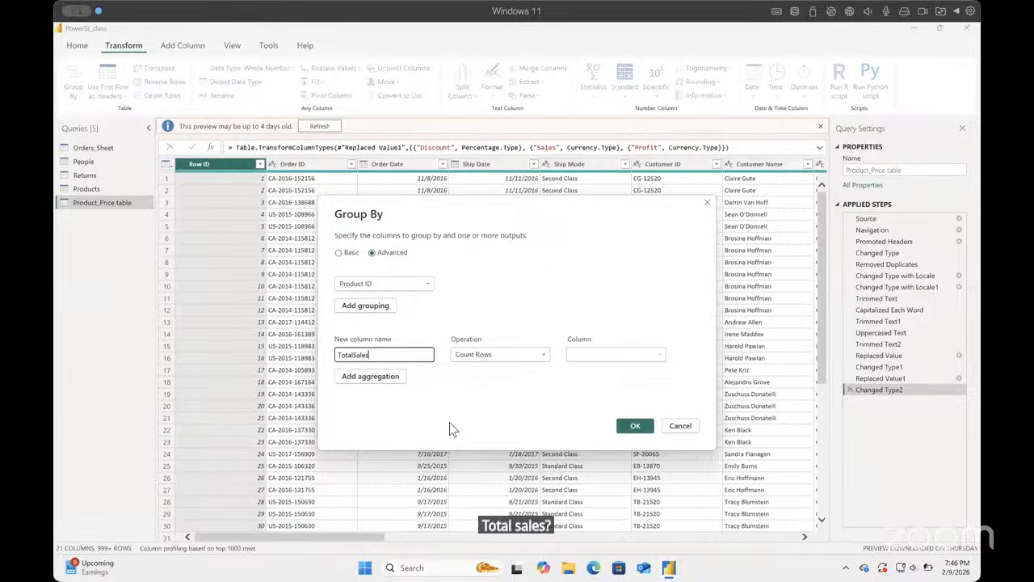
left_click(546, 356)
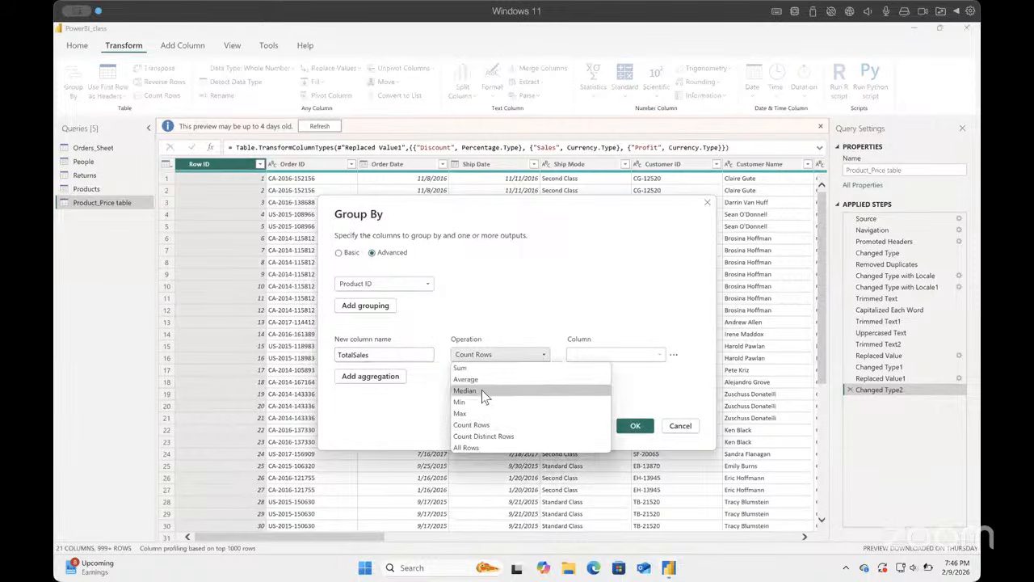
left_click(460, 367)
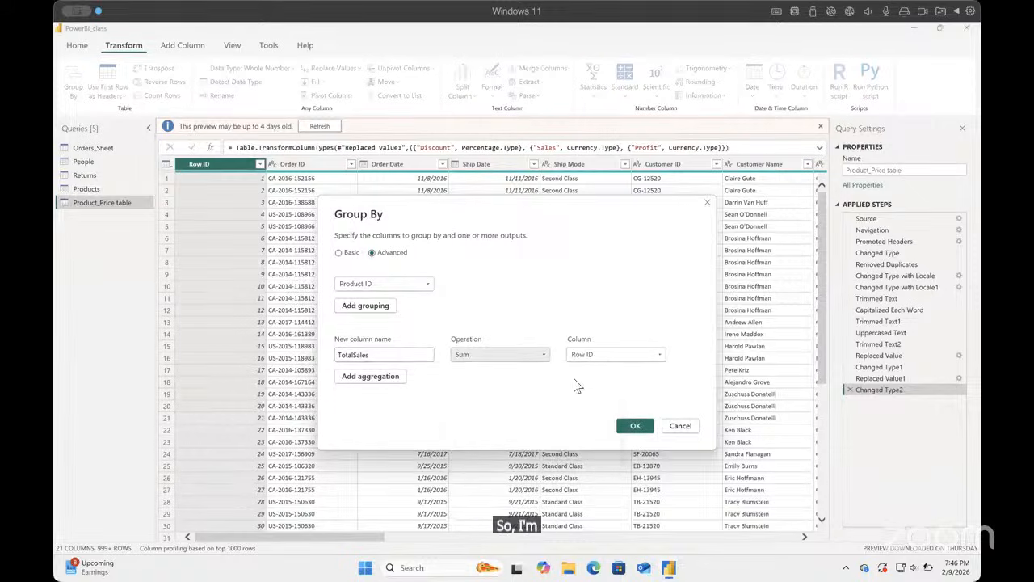
left_click(659, 356)
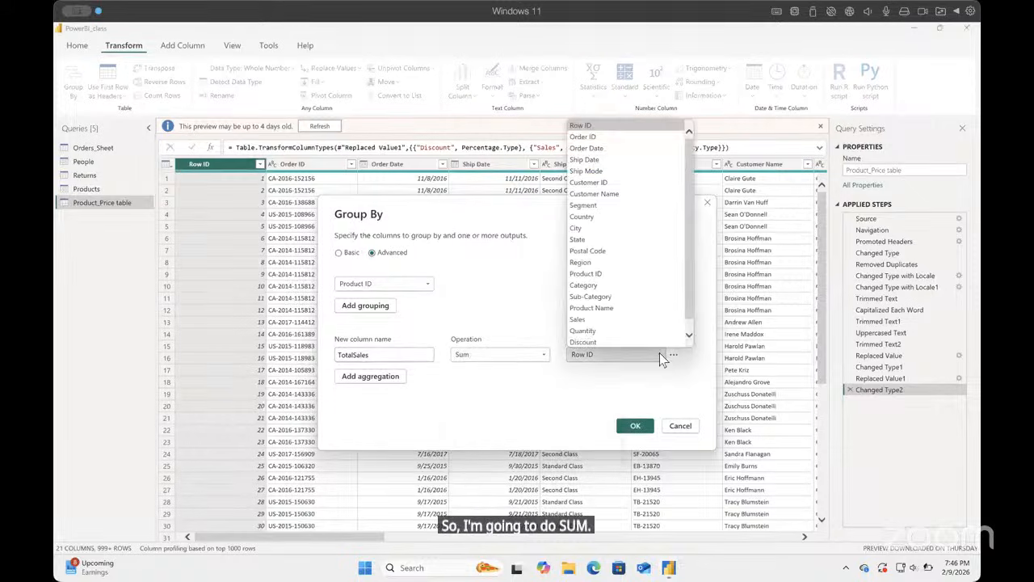
left_click(614, 319)
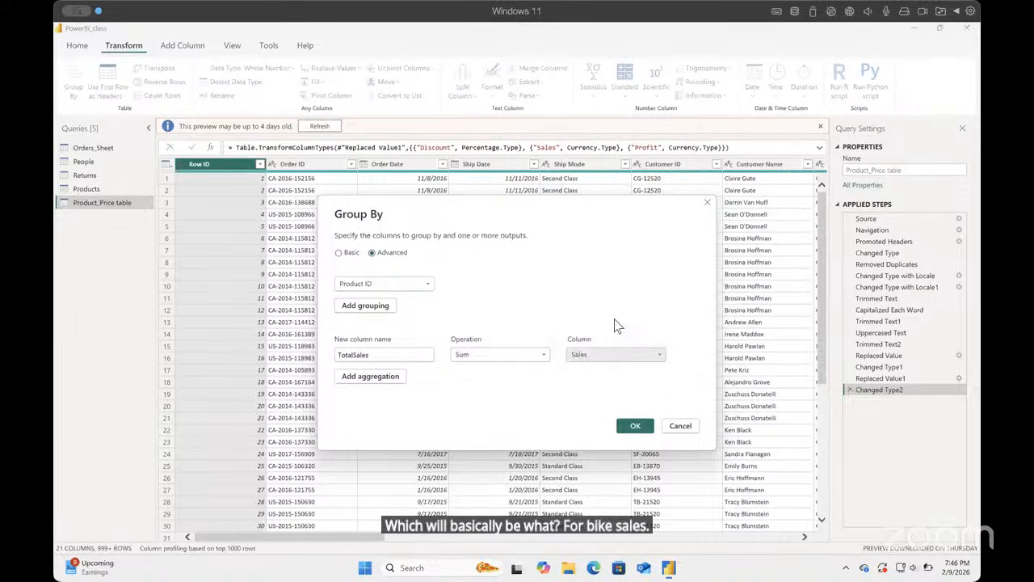
Step: Add a second aggregation named TotalQuantity that takes the Sum of Quantity
left_click(391, 380)
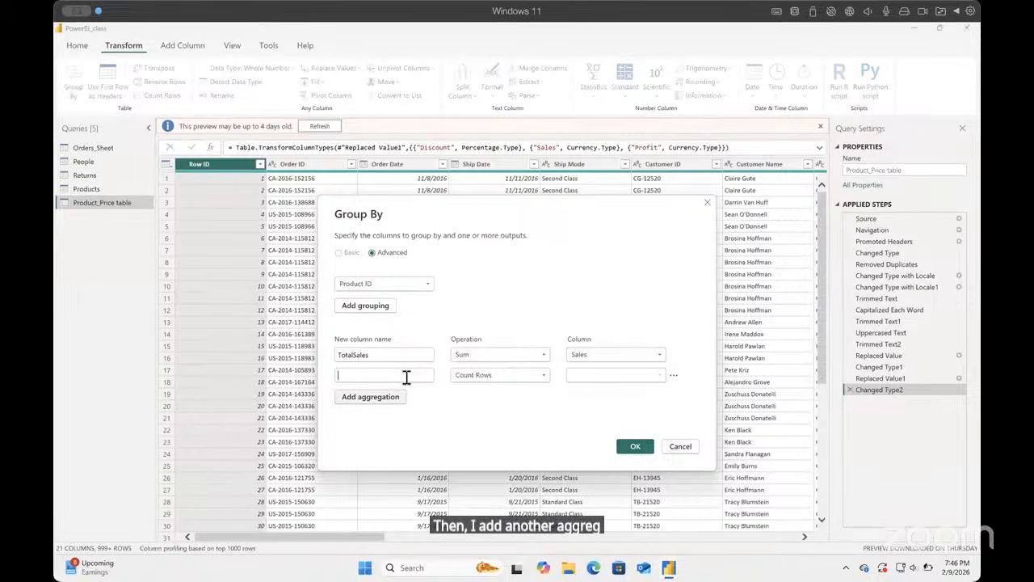
left_click(407, 377)
type("TotalQuantity")
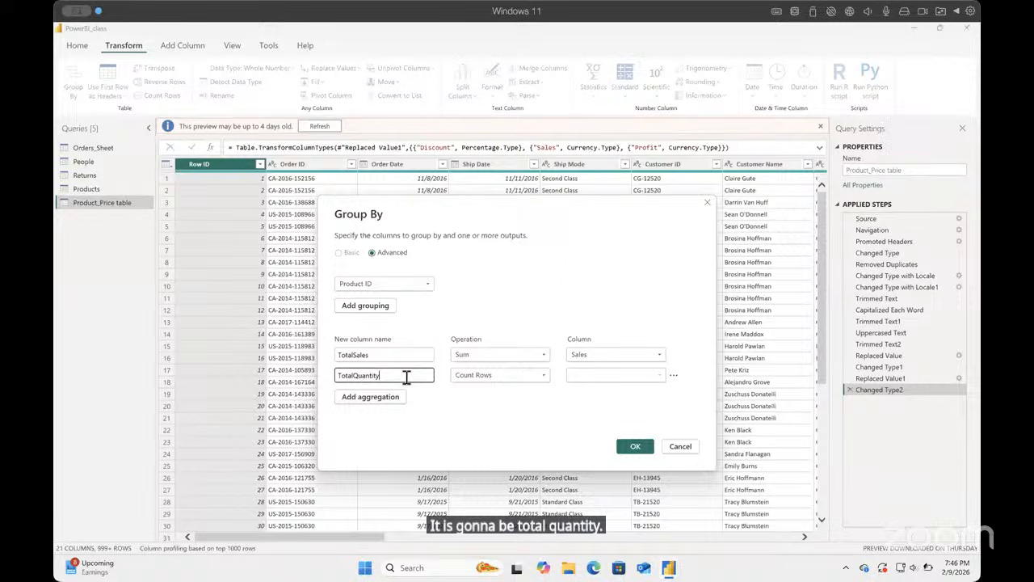
left_click(544, 378)
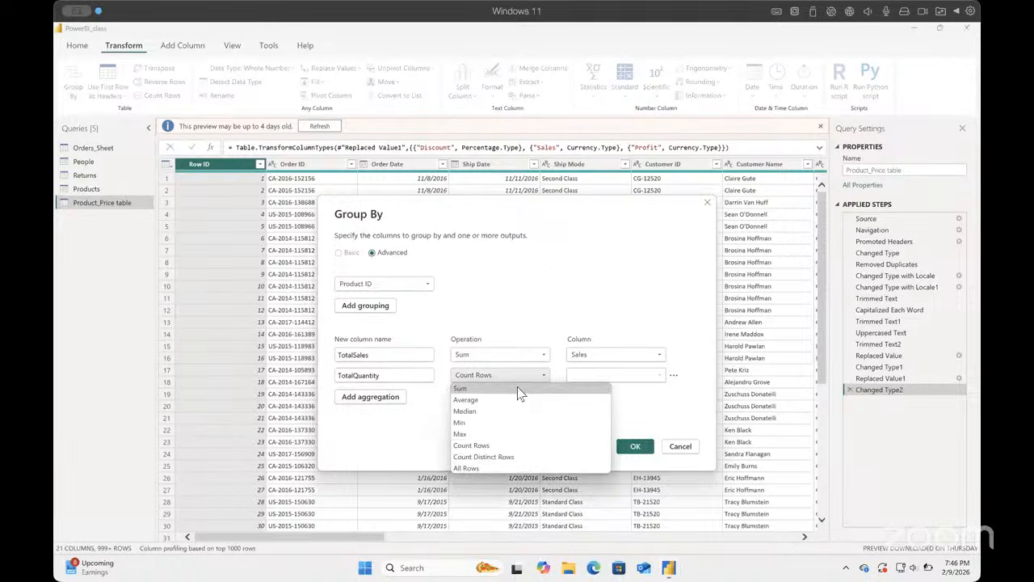
left_click(521, 389)
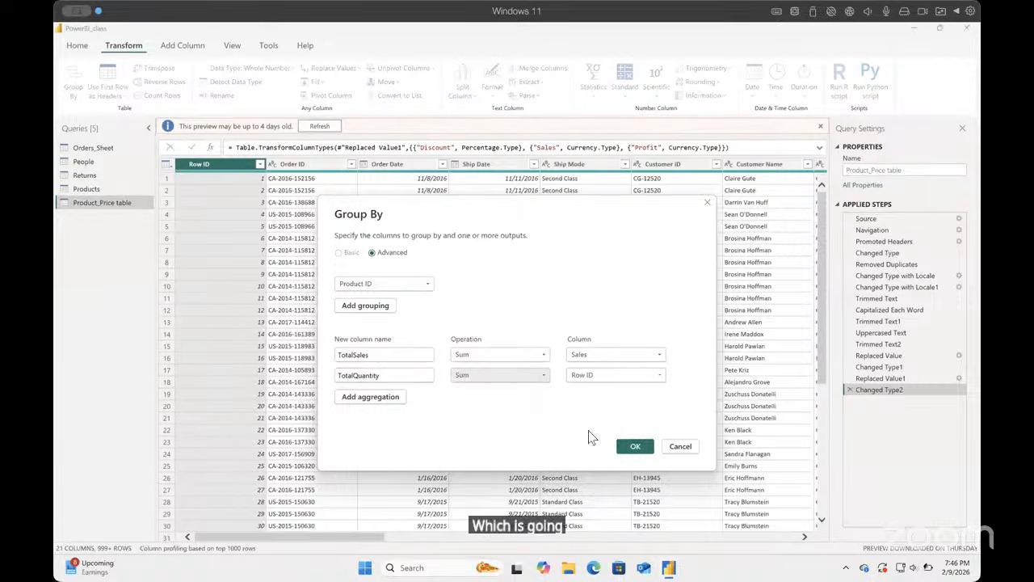
left_click(658, 376)
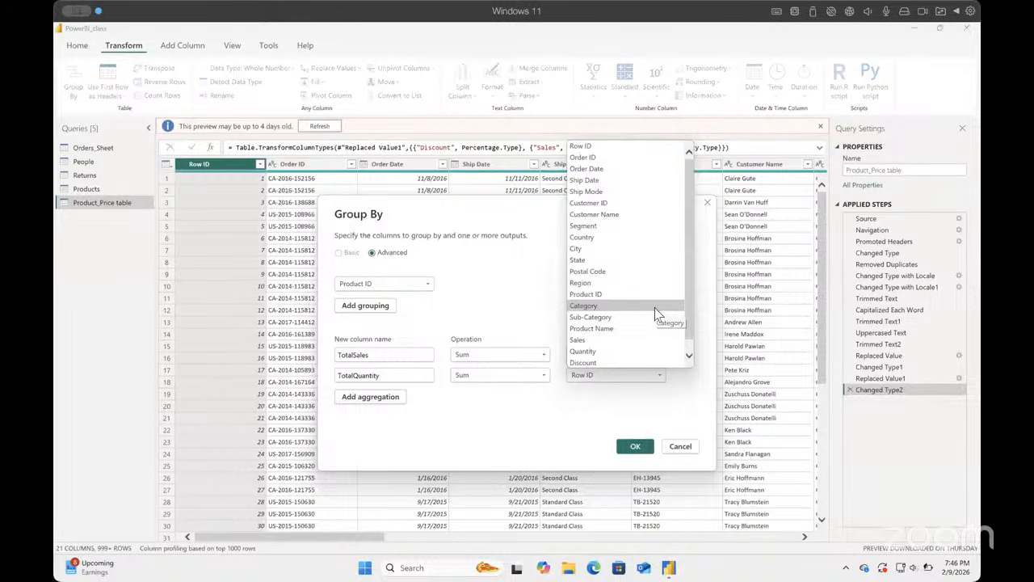
left_click(625, 350)
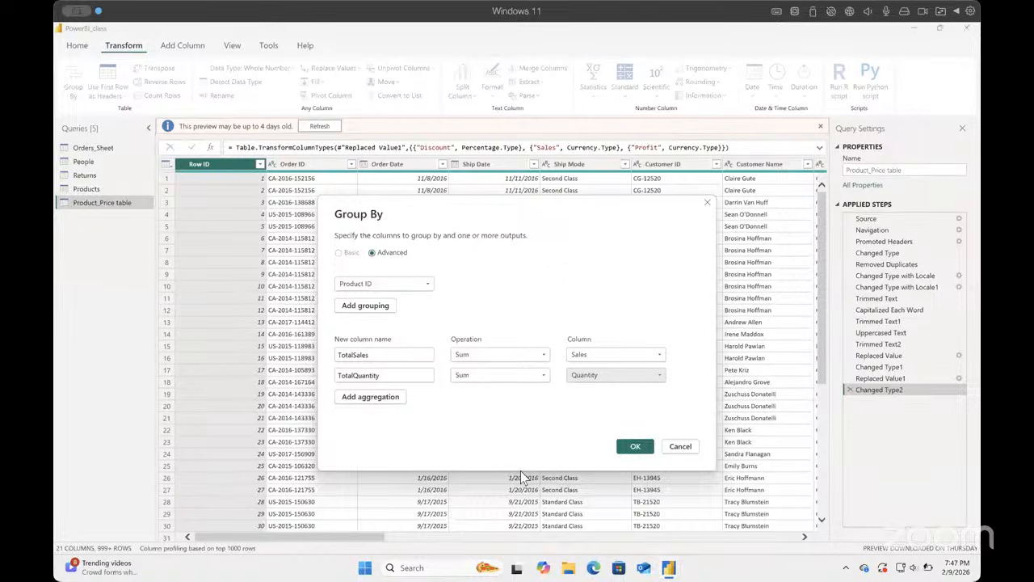
Step: Add Category, Sub-Category and Product Name as further grouping columns and apply the Group By
left_click(372, 315)
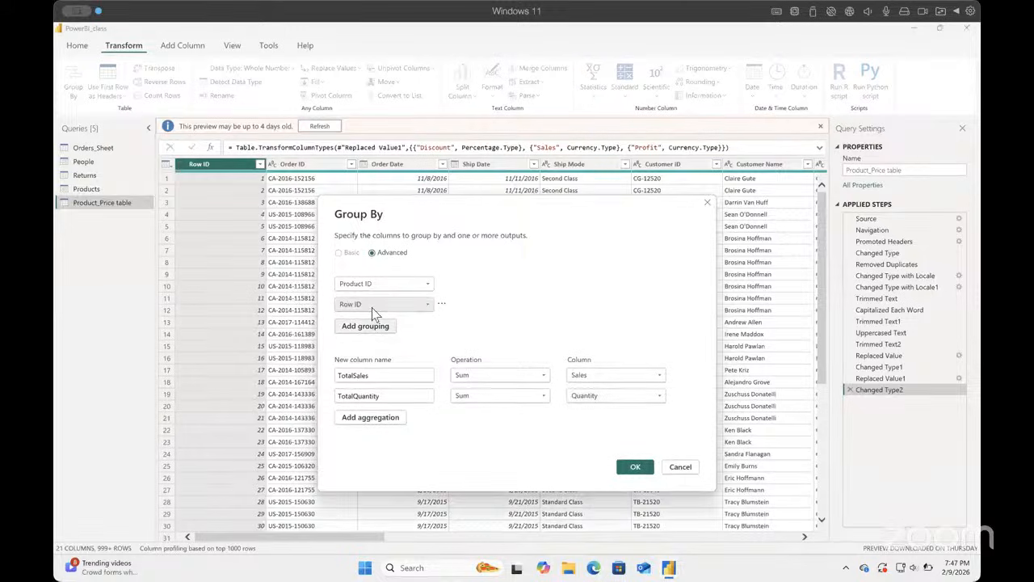
left_click(425, 307)
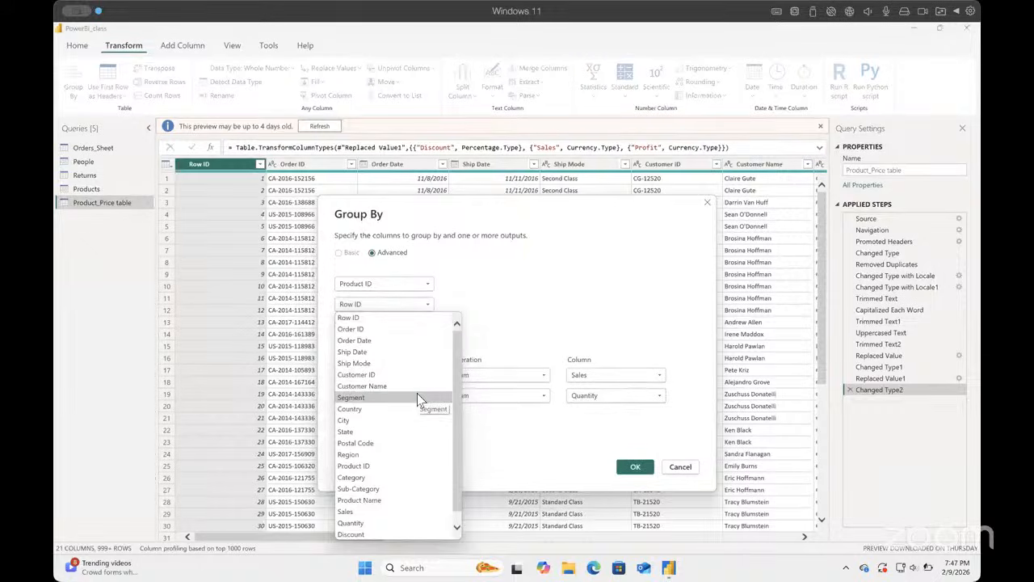
left_click(397, 477)
left_click(388, 331)
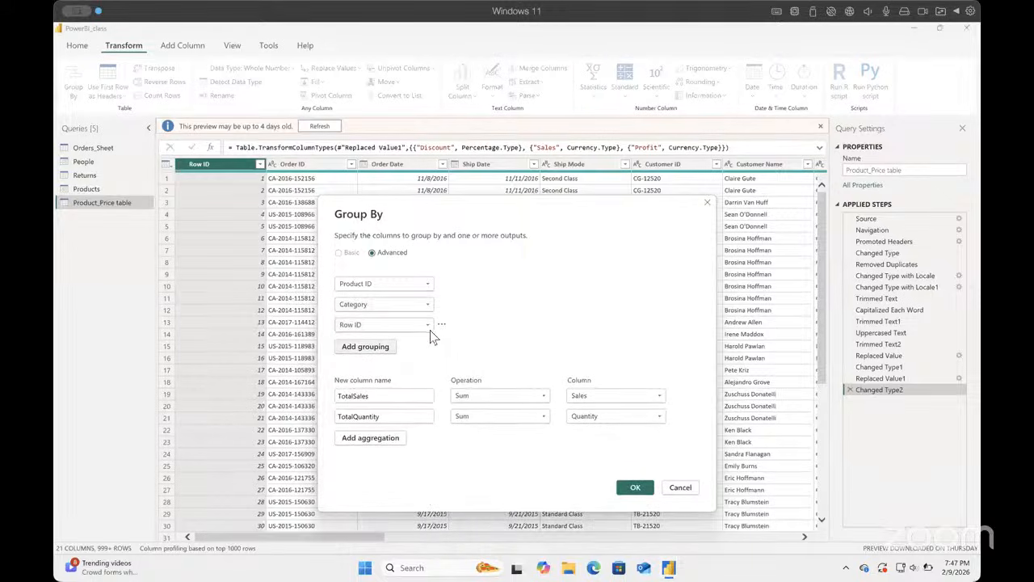
left_click(427, 327)
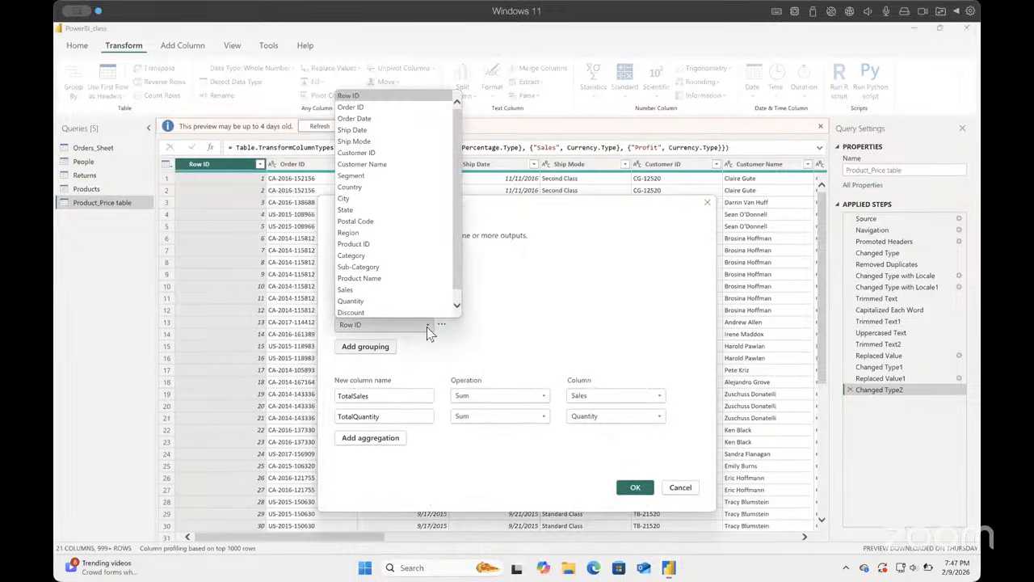
left_click(412, 277)
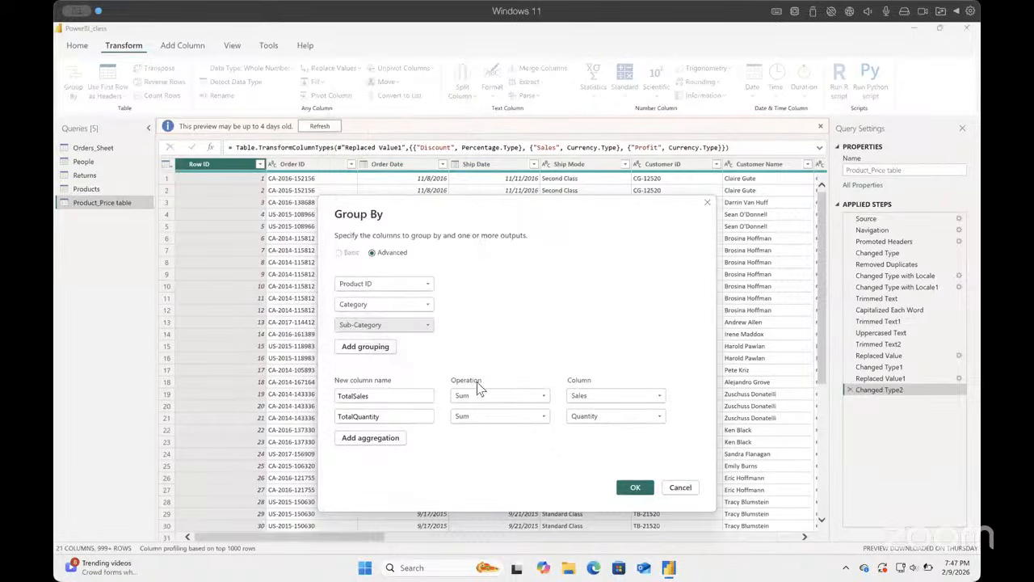
left_click(377, 356)
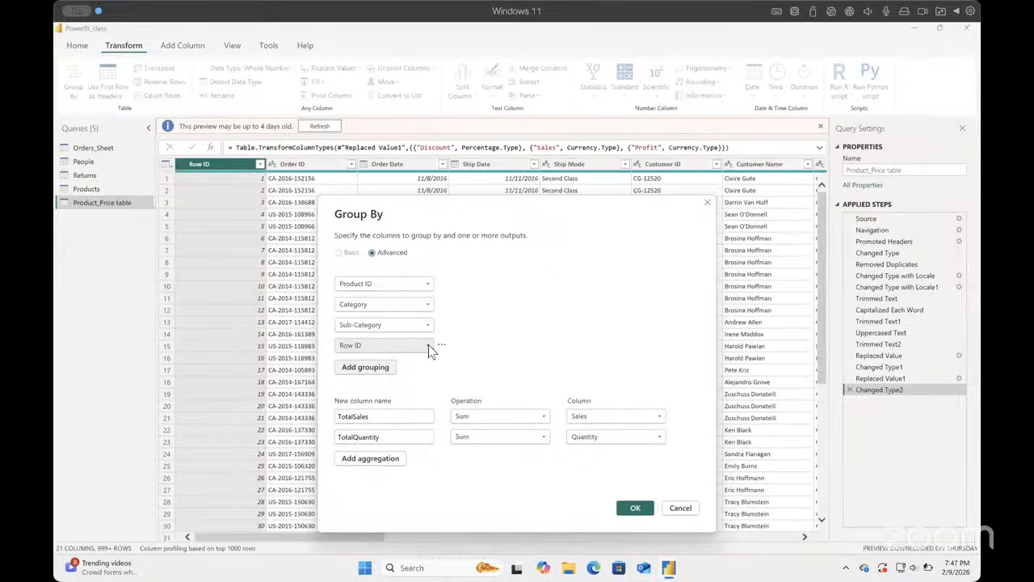
left_click(428, 345)
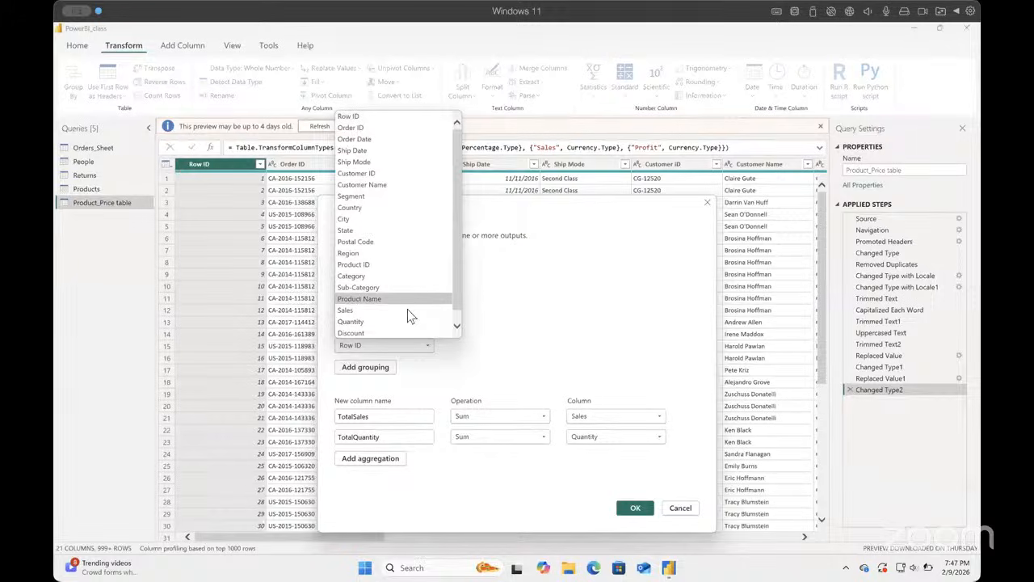
left_click(404, 299)
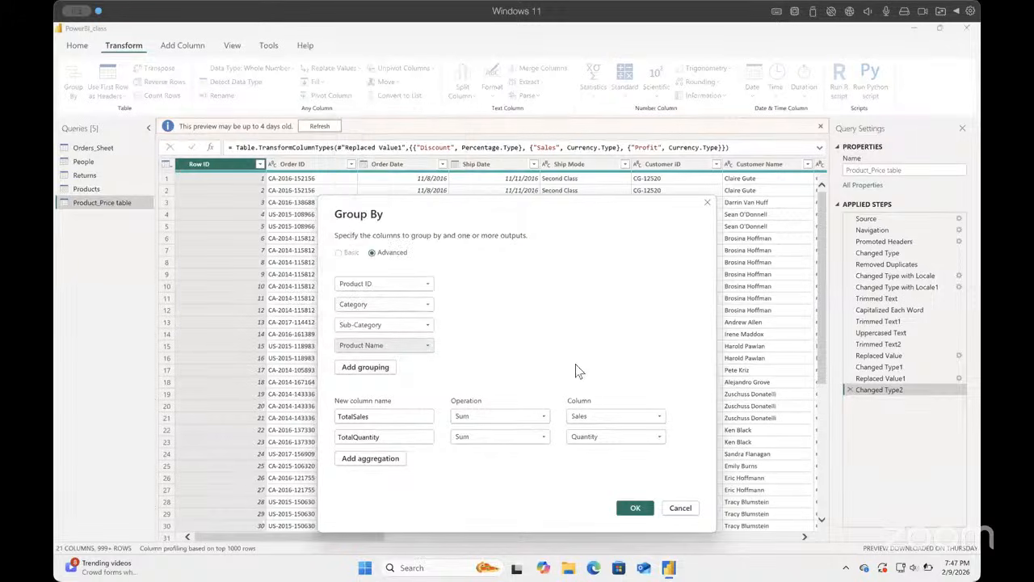
left_click(635, 508)
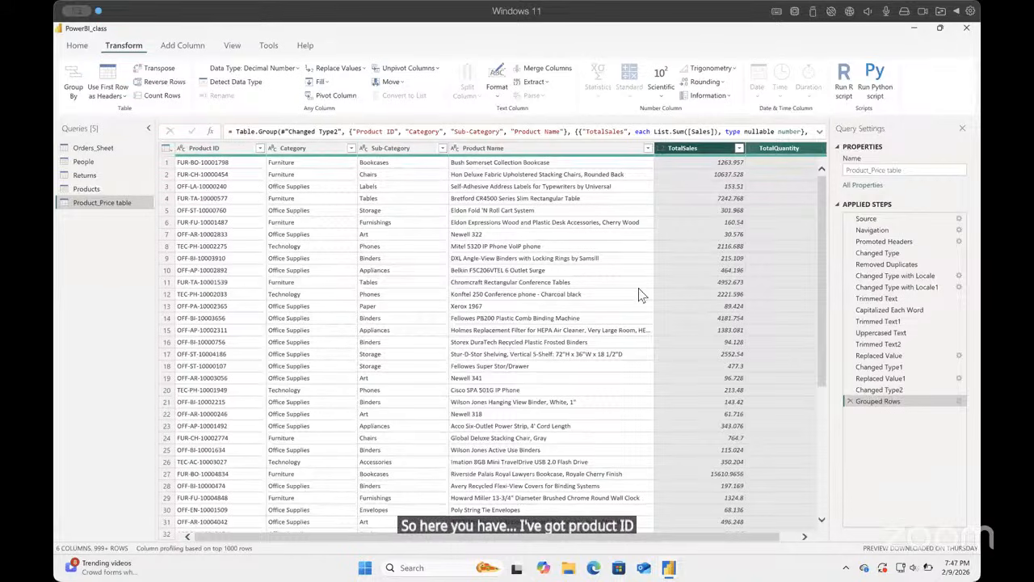
Step: Start a custom column on the grouped Product_Price table and name it Unit_price
scroll(687, 242, "right", 1)
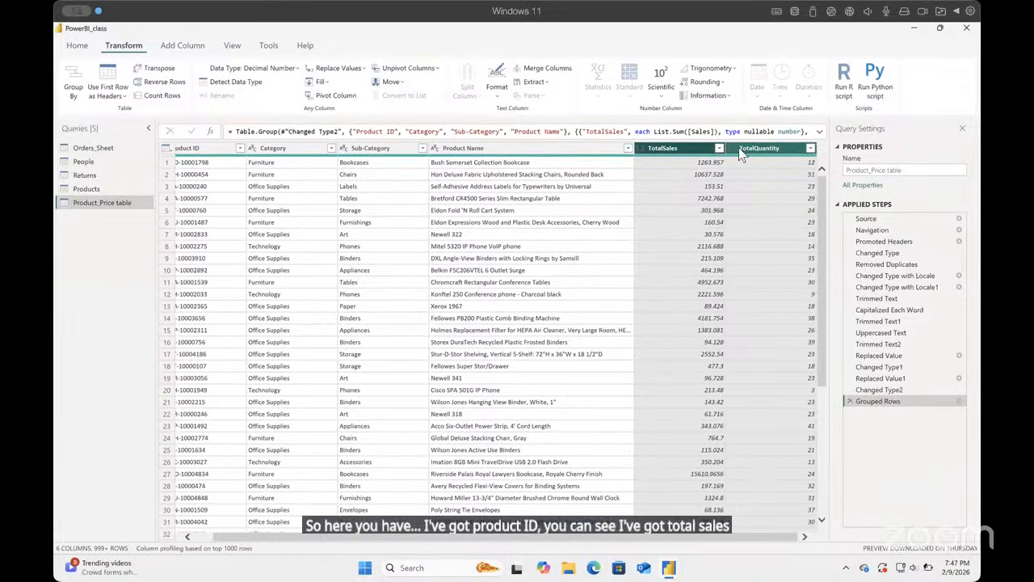
left_click(762, 148, "ctrl")
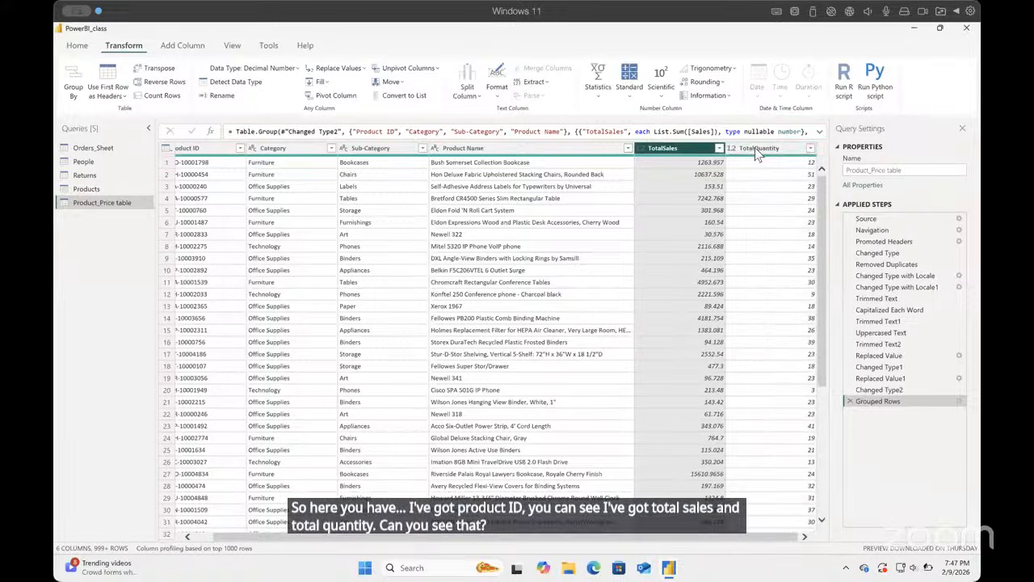
left_click(762, 149)
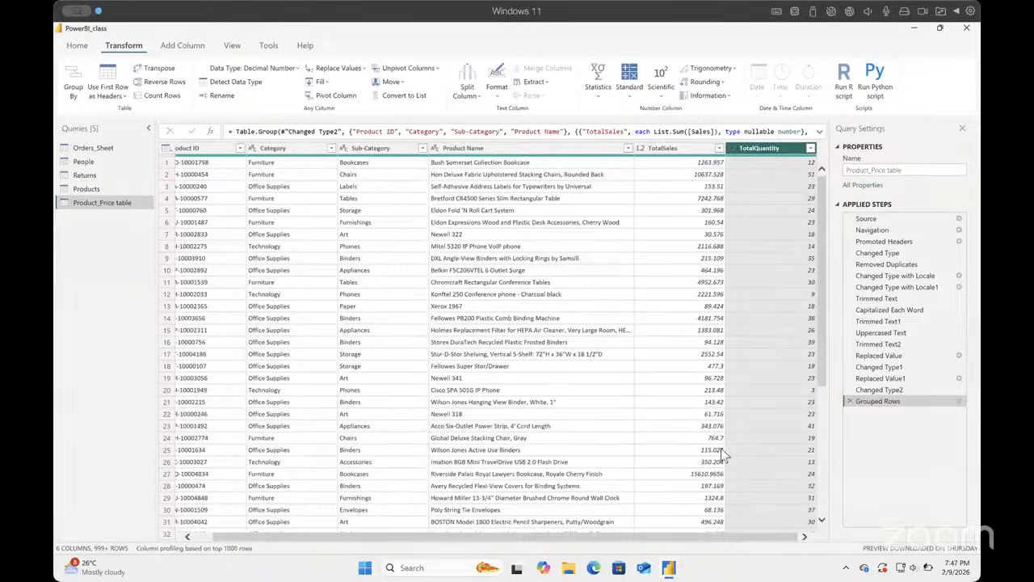
left_click(194, 51)
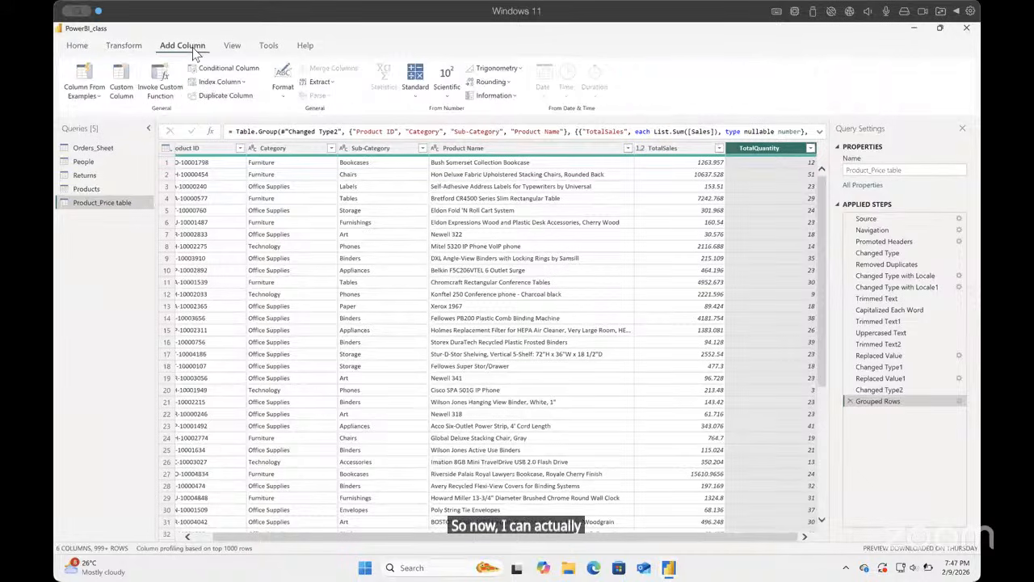
left_click(121, 84)
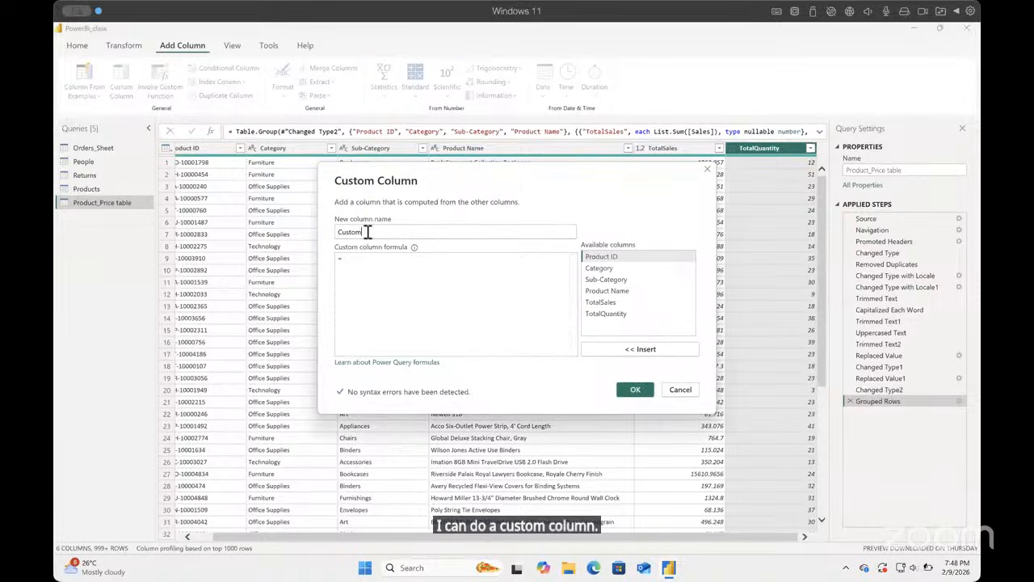
left_click_drag(368, 233, 337, 232)
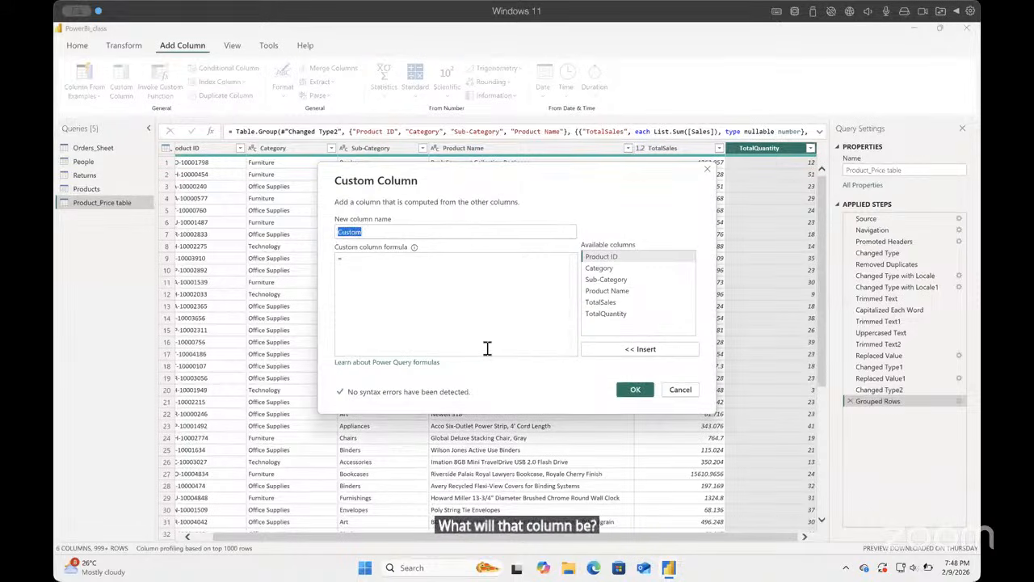
type("Unit")
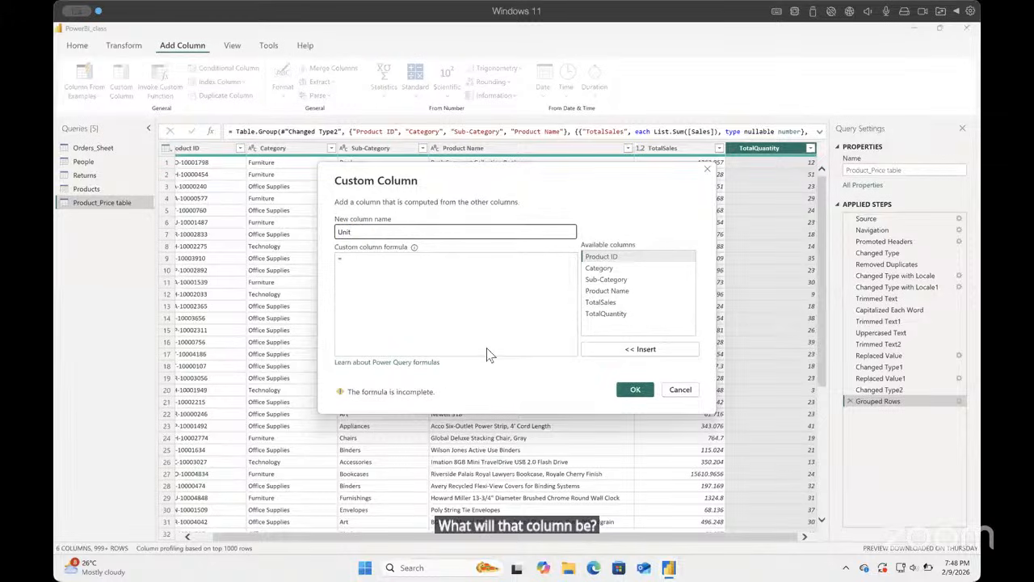
type("_price")
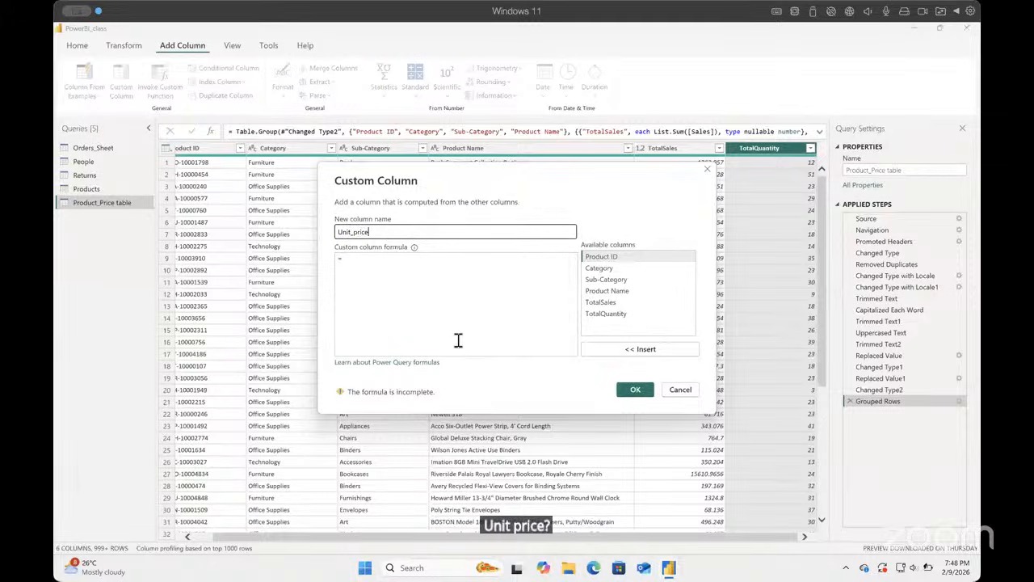
Step: Define the custom column formula as [TotalSales]/[TotalQuantity] and create the column
left_click(395, 266)
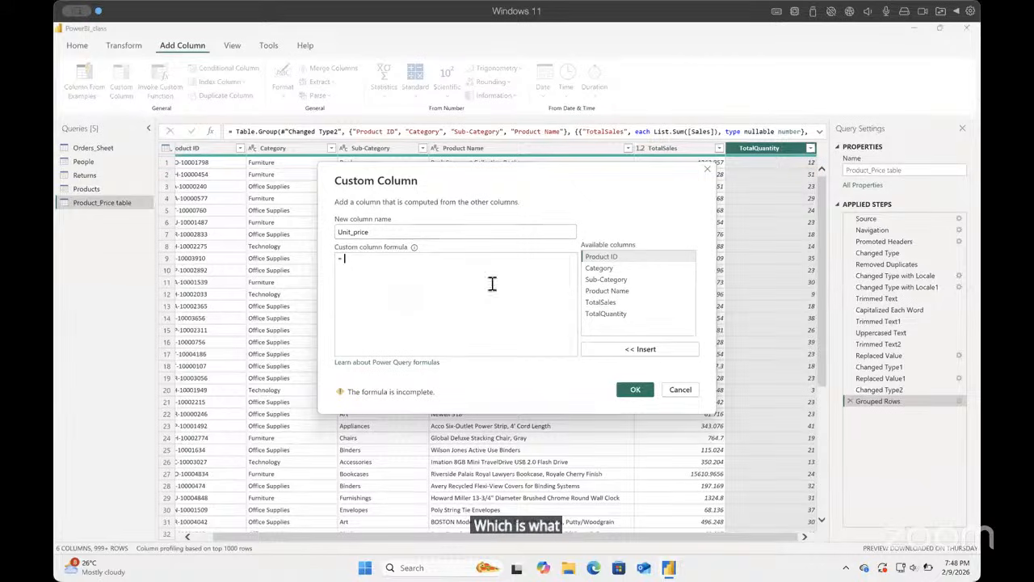
double_click(599, 301)
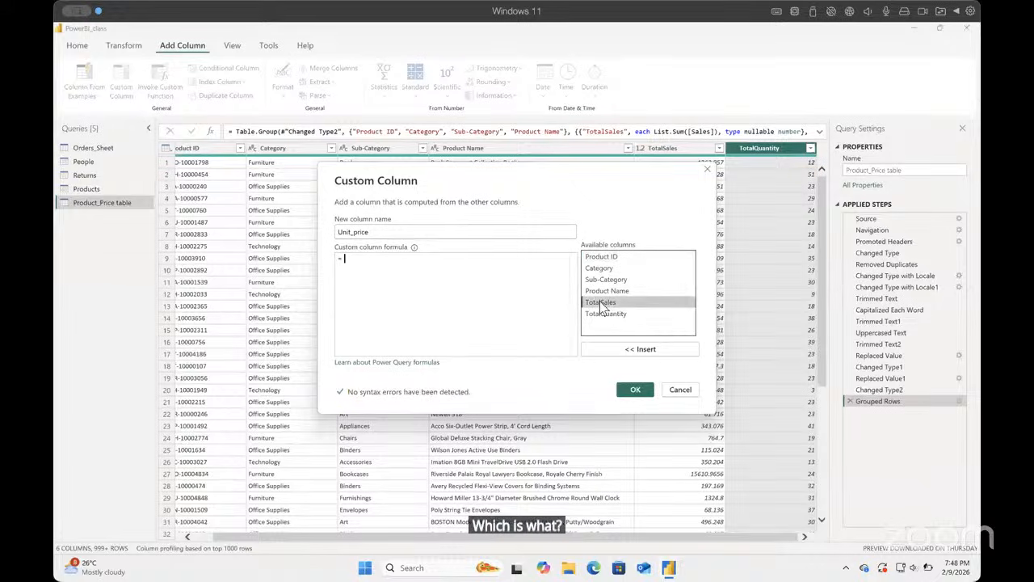
type("/")
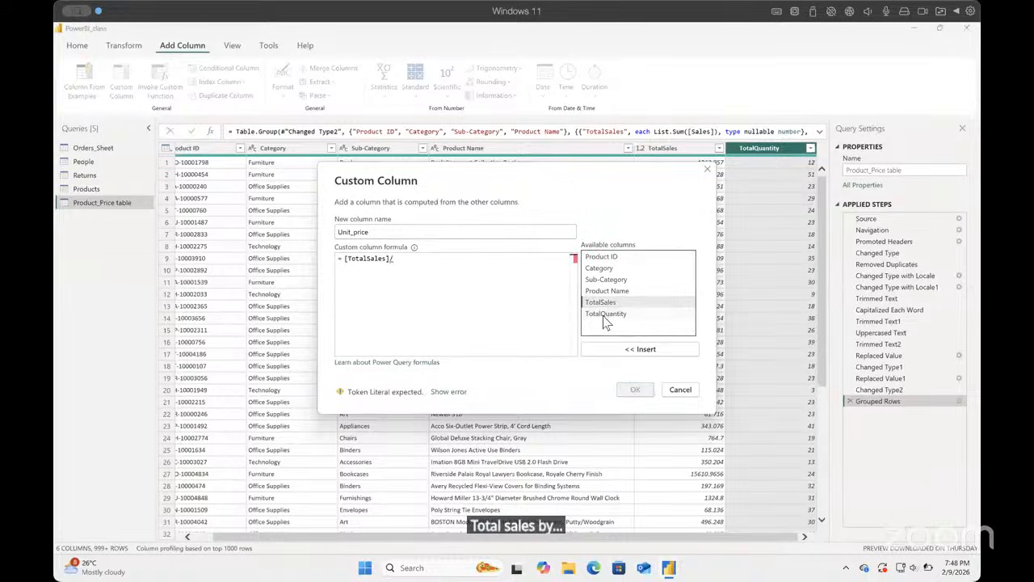
double_click(598, 314)
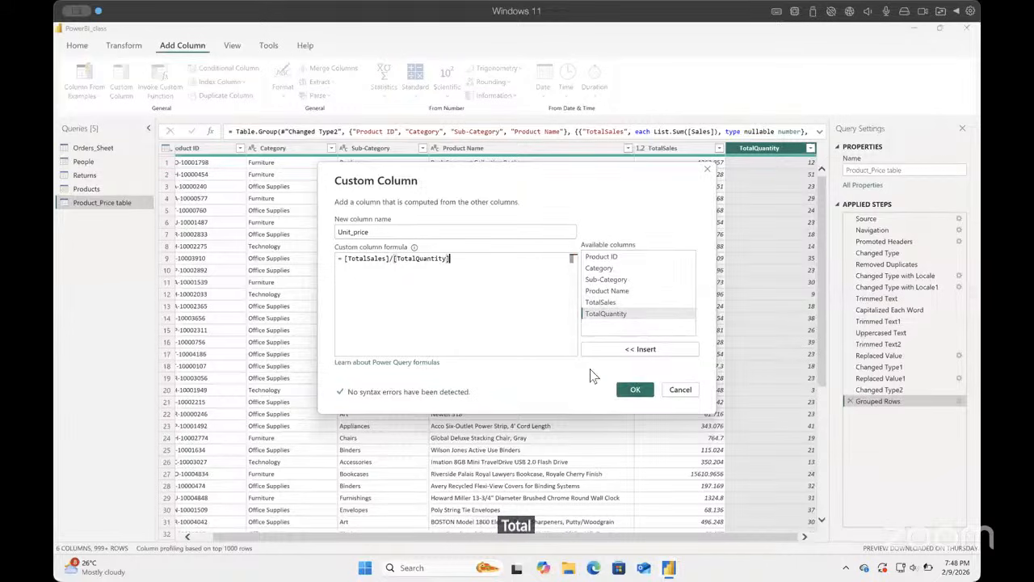
left_click(632, 391)
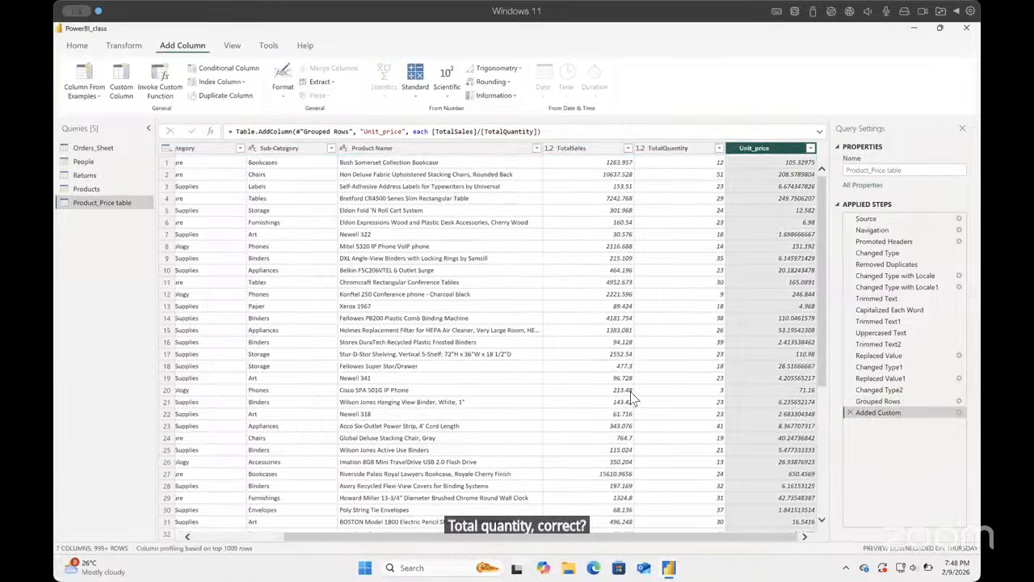
Step: Set the data type of the TotalSales and Unit_price columns to Fixed decimal number
left_click(571, 152)
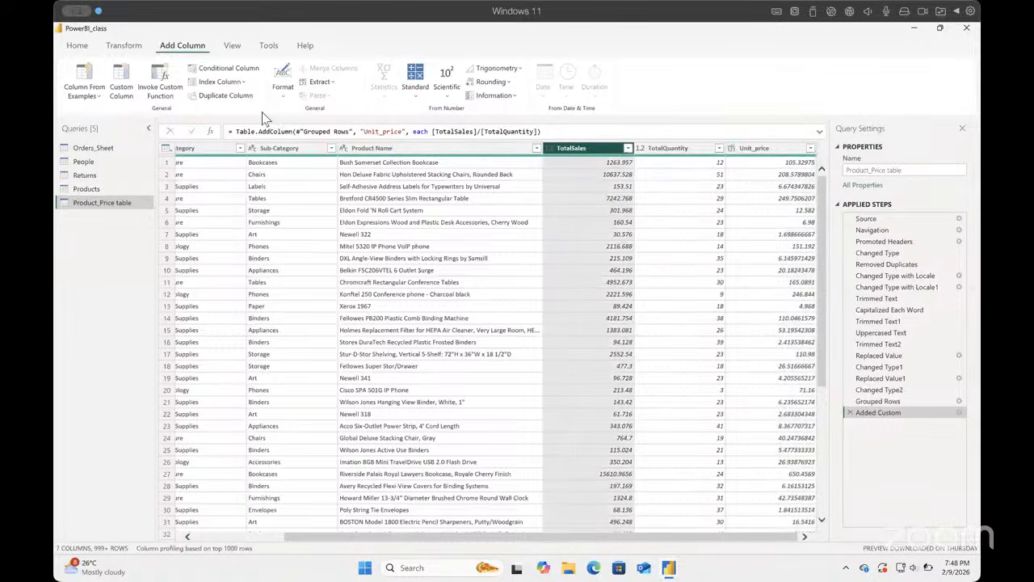
left_click(125, 46)
left_click(266, 68)
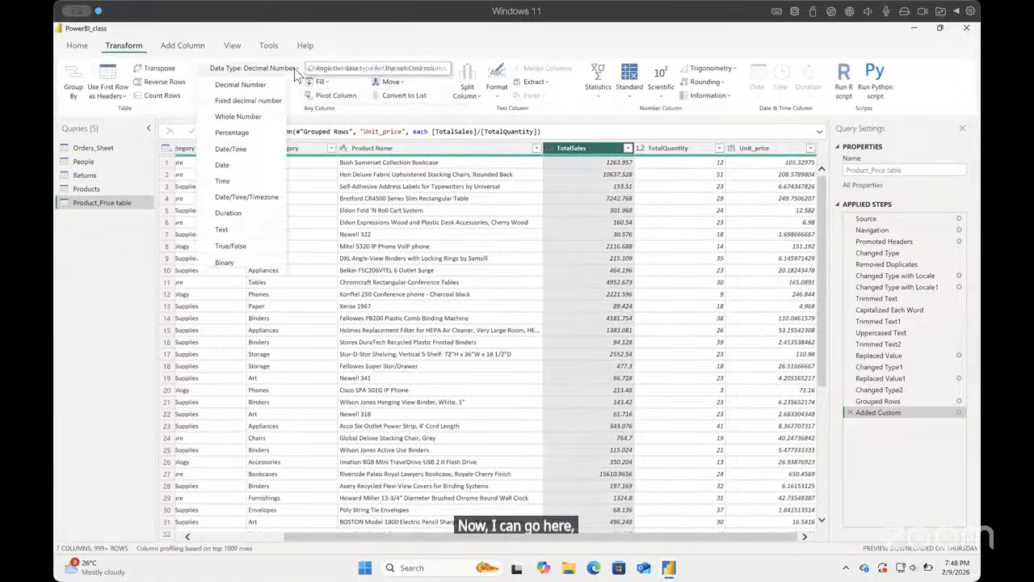
left_click(250, 101)
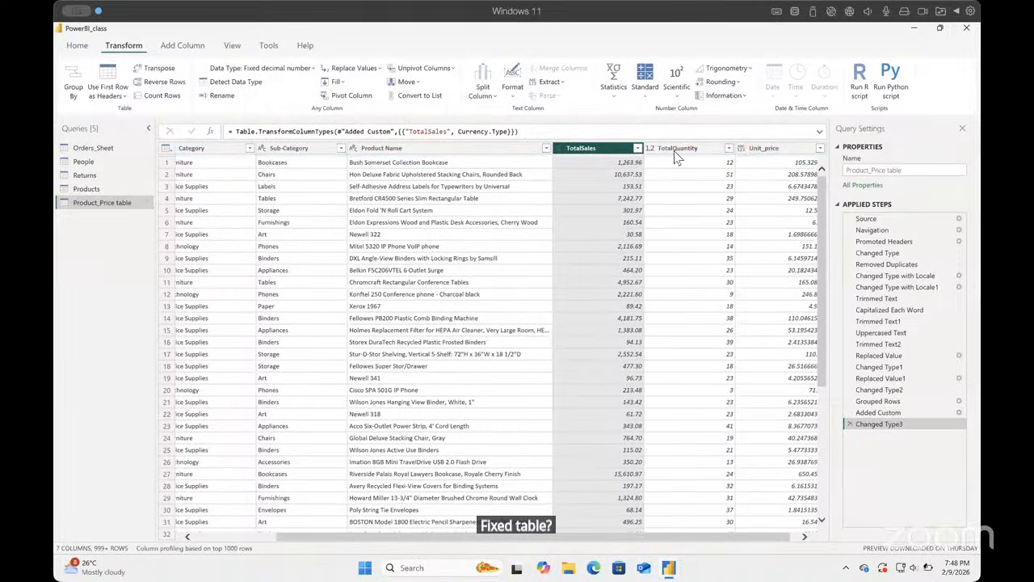
left_click(748, 152)
left_click(233, 68)
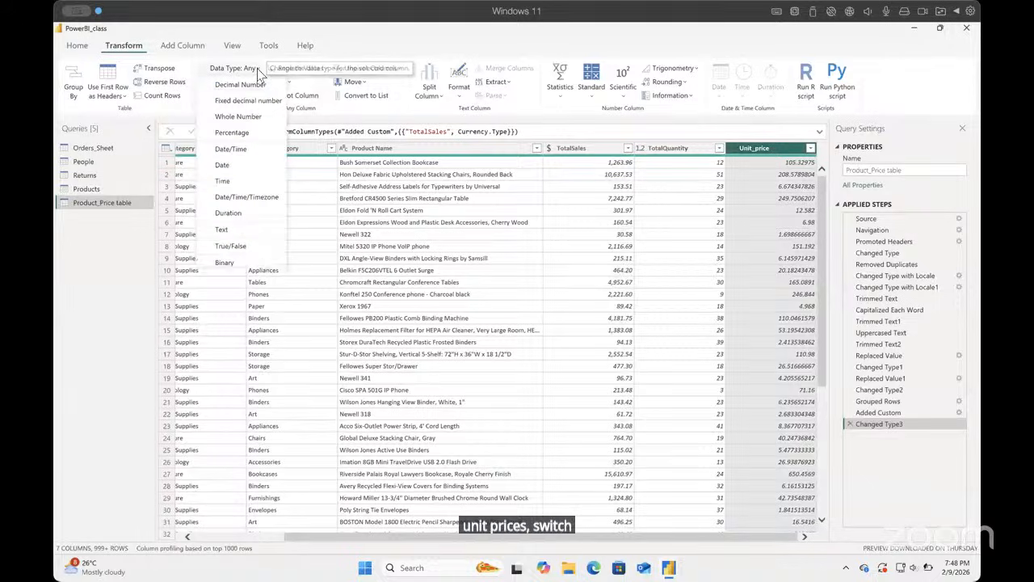
left_click(256, 102)
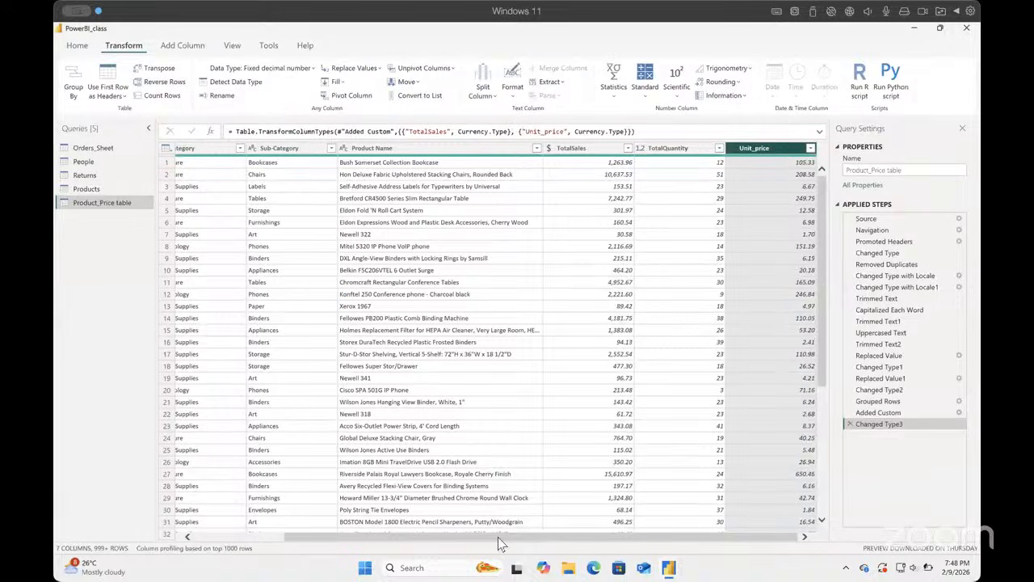
Step: Close the Power Query Editor and apply the pending query changes to the Power BI model
scroll(392, 538, "left", 3)
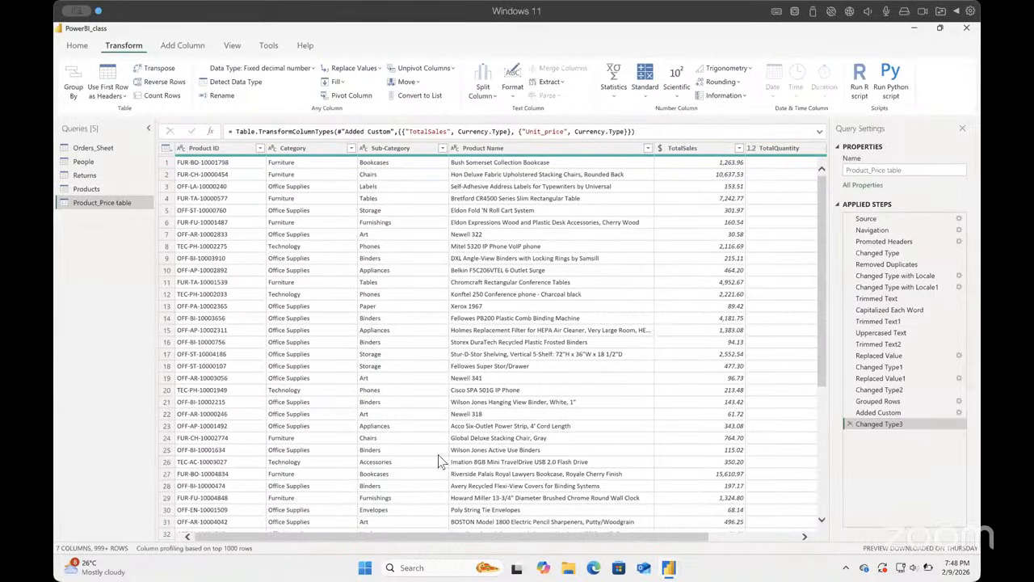
left_click(77, 46)
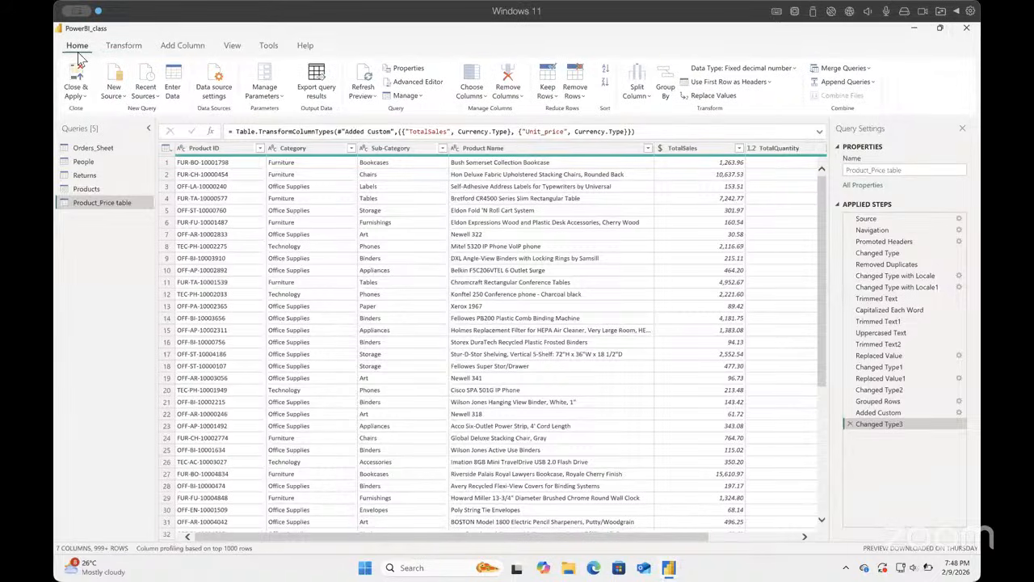
left_click(84, 96)
left_click(101, 111)
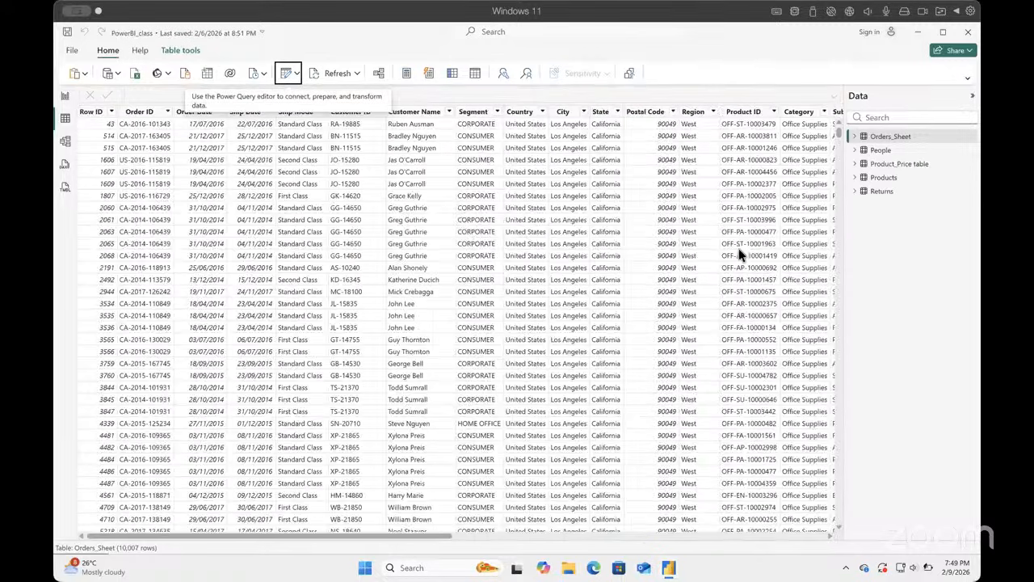
Step: Open the loaded Product_Price table in the data view and examine its rows and unit prices
left_click(897, 165)
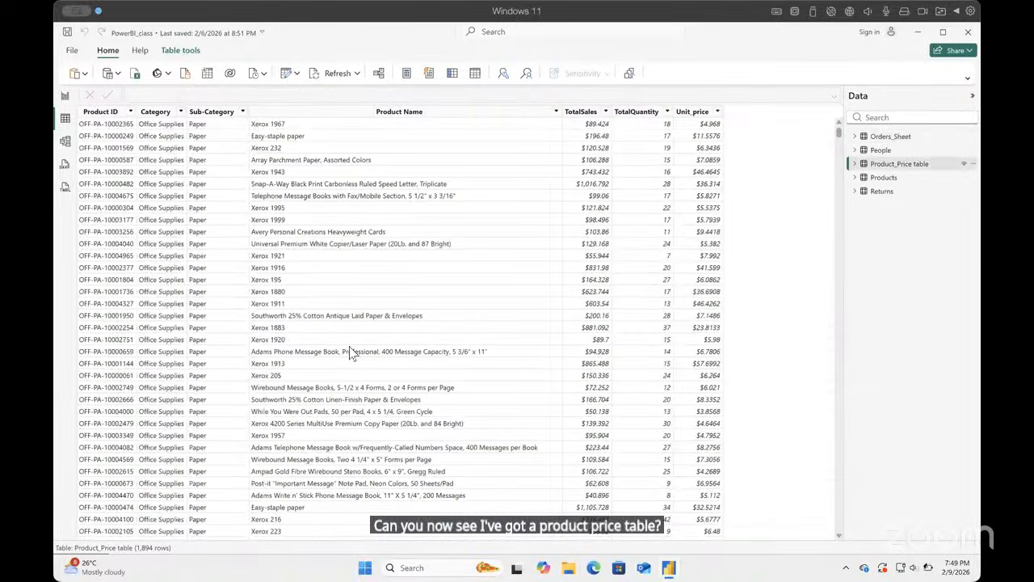
scroll(188, 490, "down", 1)
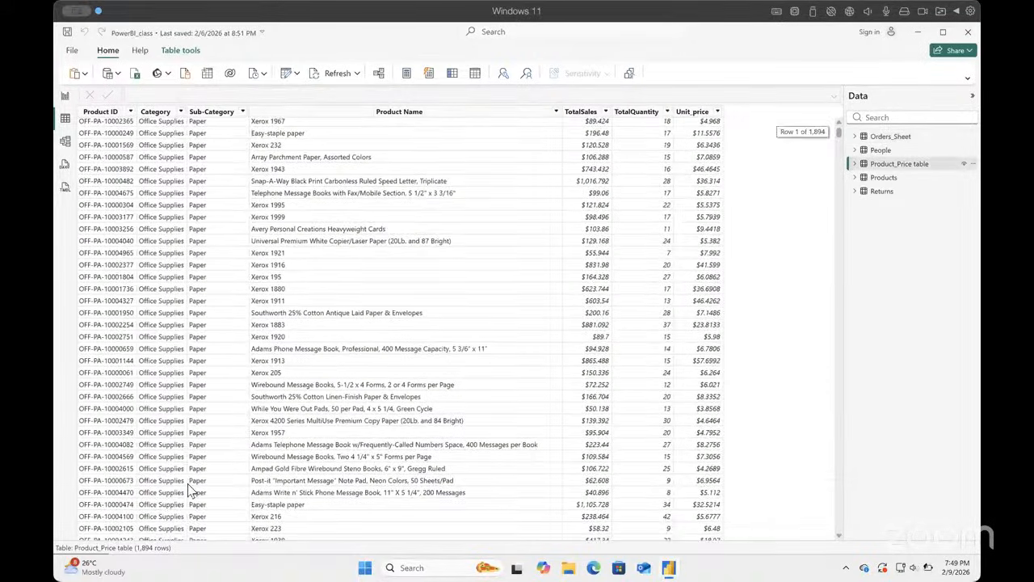
scroll(188, 490, "up", 1)
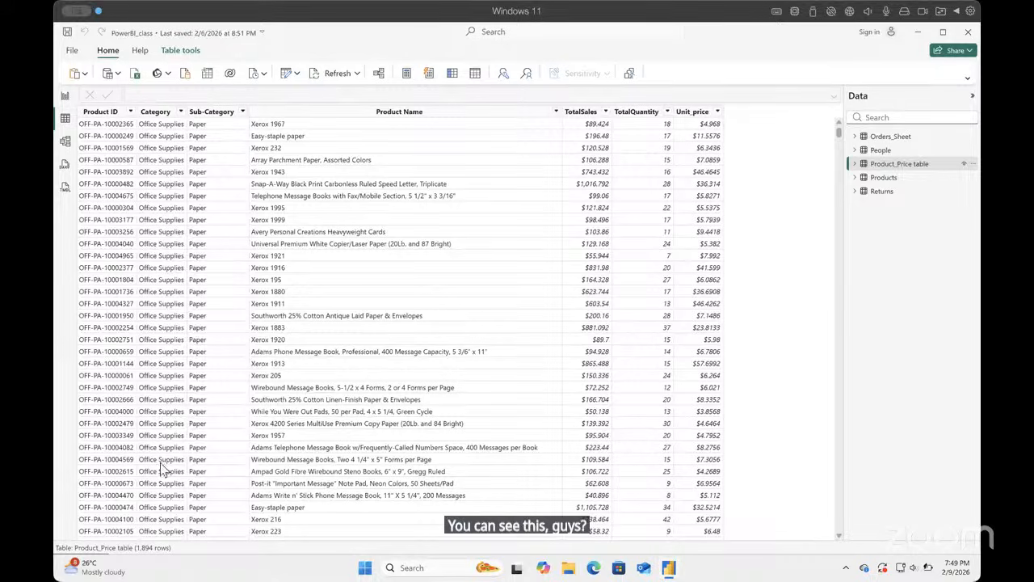
scroll(404, 239, "down", 7)
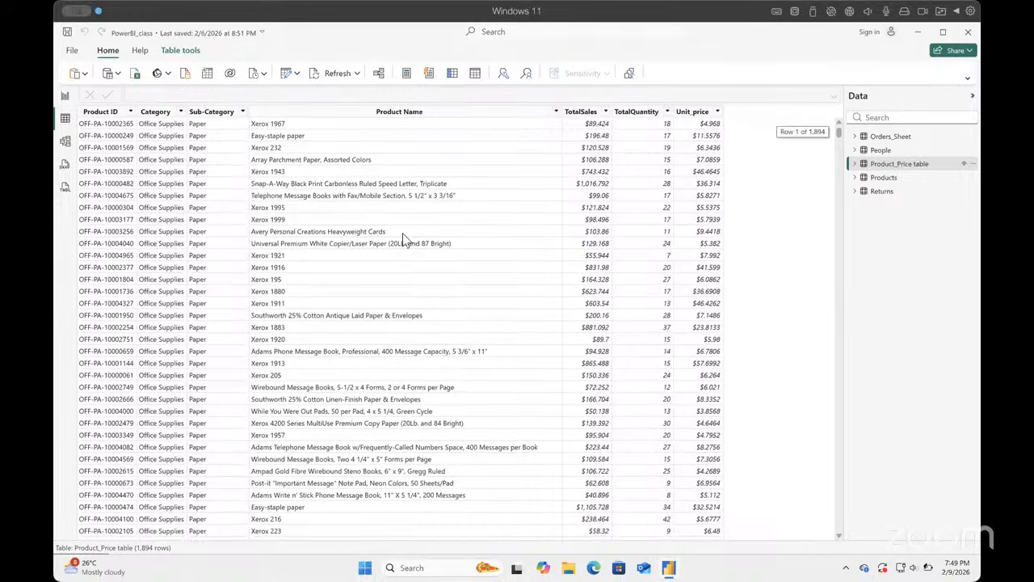
scroll(404, 239, "up", 7)
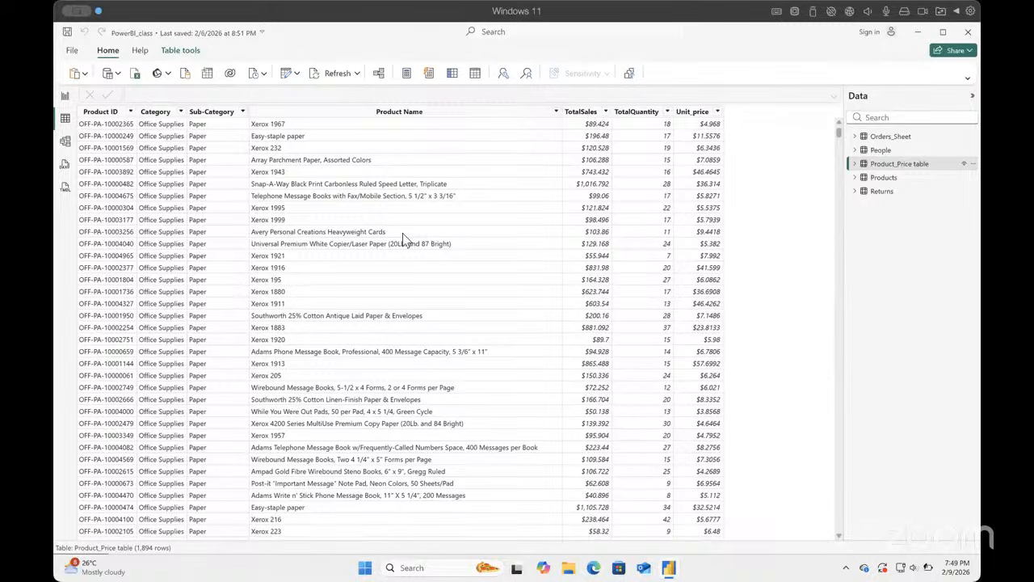
Step: Delete the Products table from the model and confirm the deletion
scroll(307, 202, "down", 1)
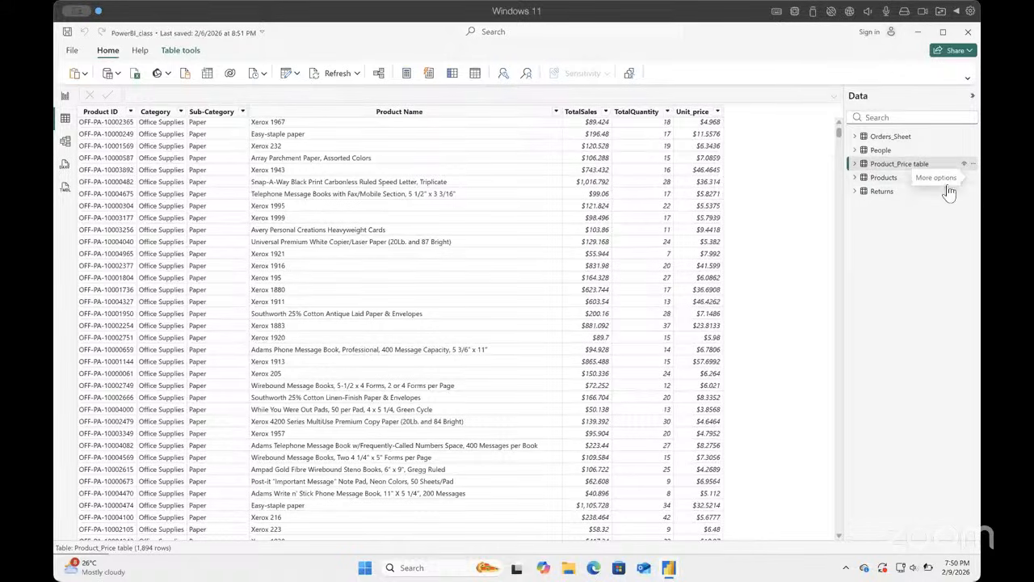
left_click(913, 178)
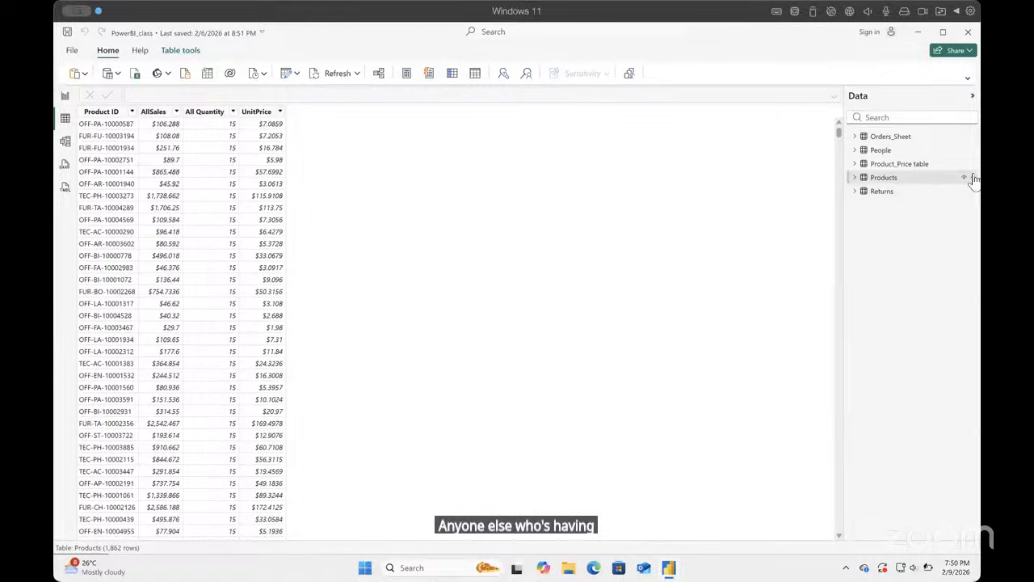
left_click(973, 178)
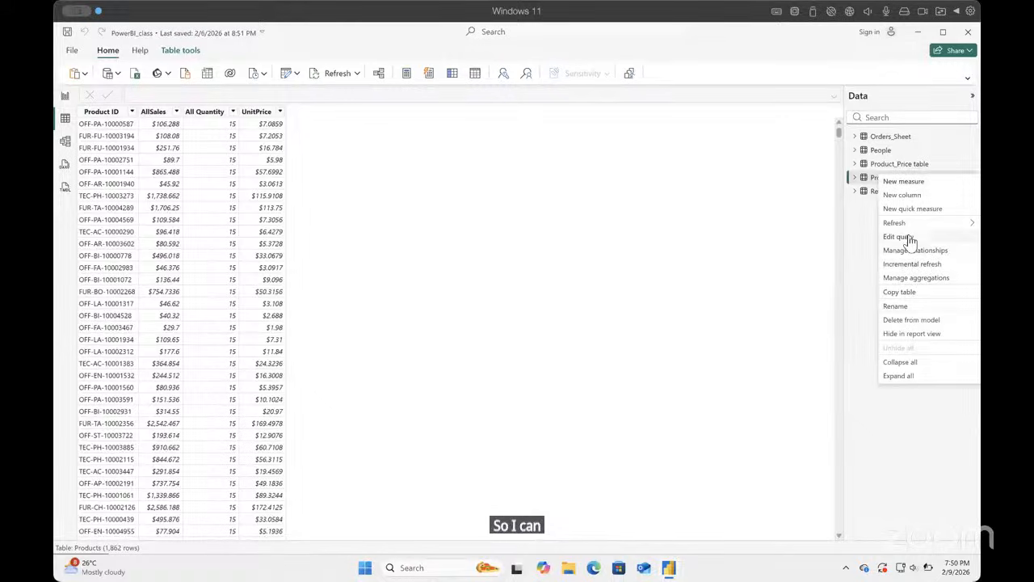
left_click(906, 320)
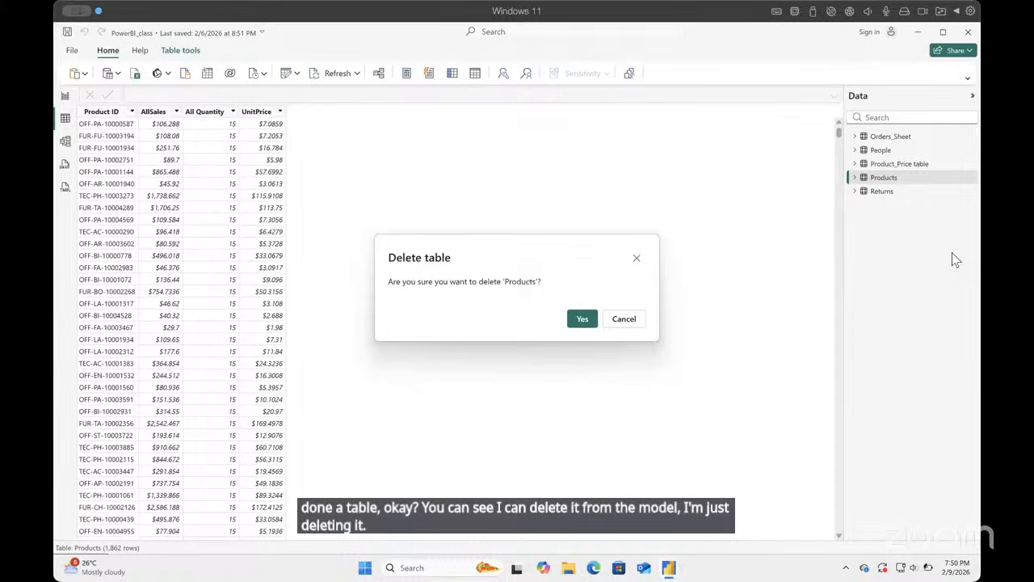
left_click(584, 321)
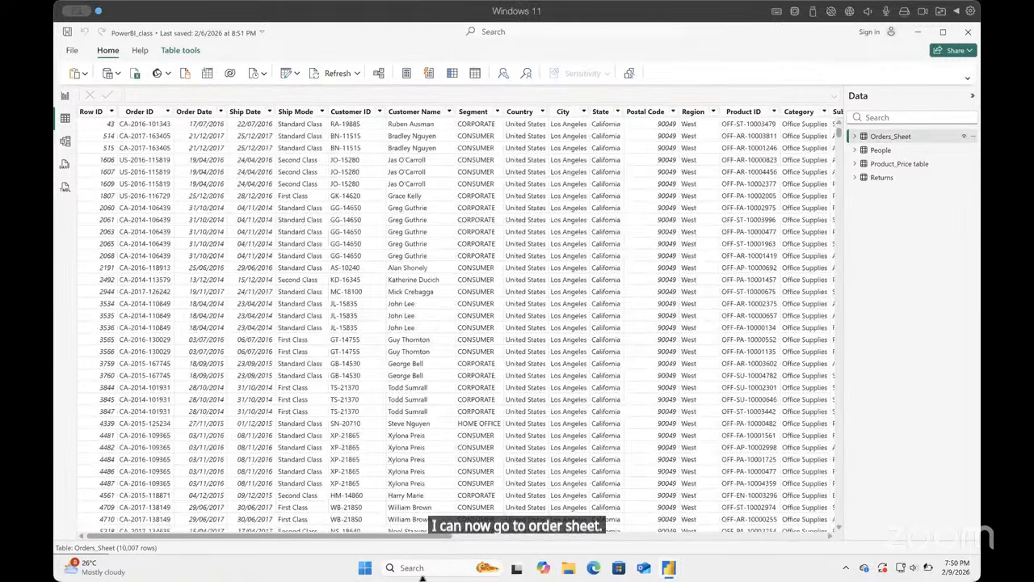
Step: Try to select the Category, Sub-Category and Product Name columns of the Orders_Sheet table together
left_click_drag(520, 533, 610, 534)
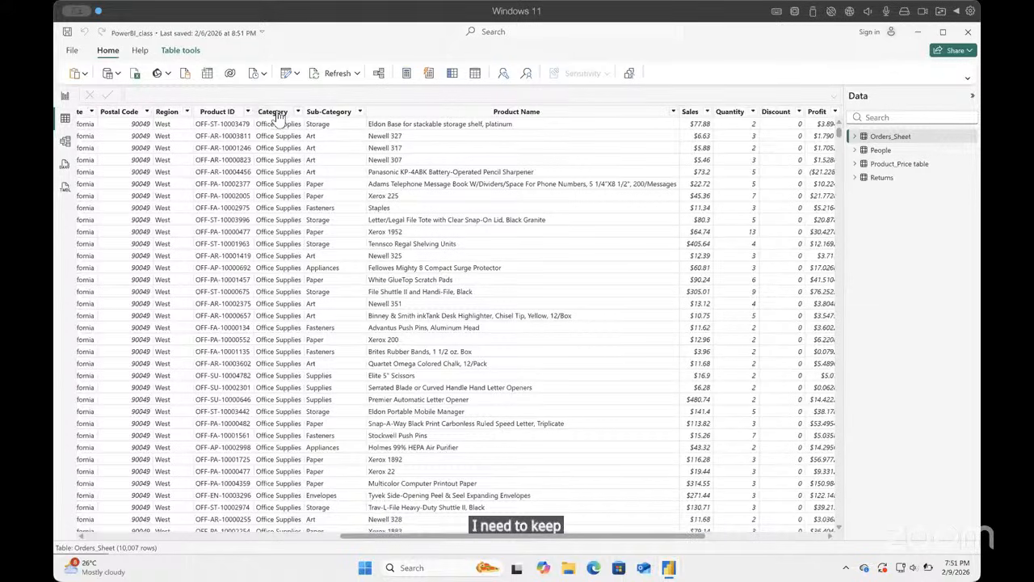
left_click(275, 112)
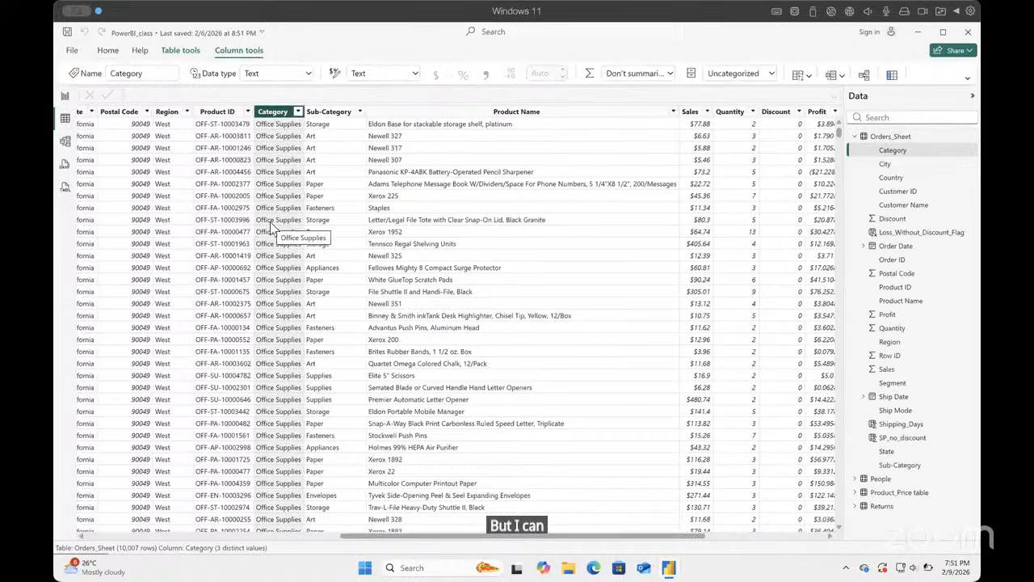
key("Right")
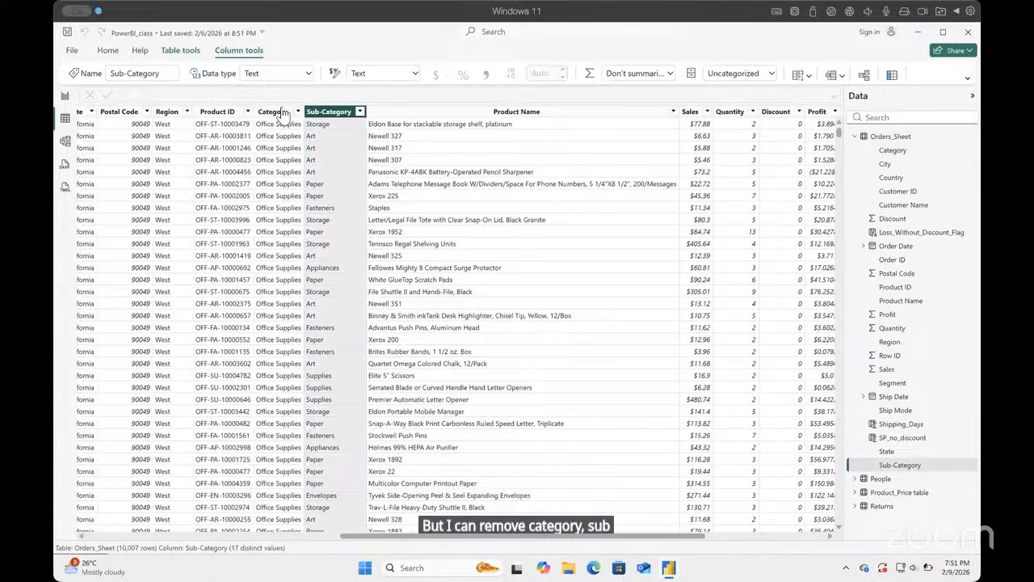
left_click(279, 113)
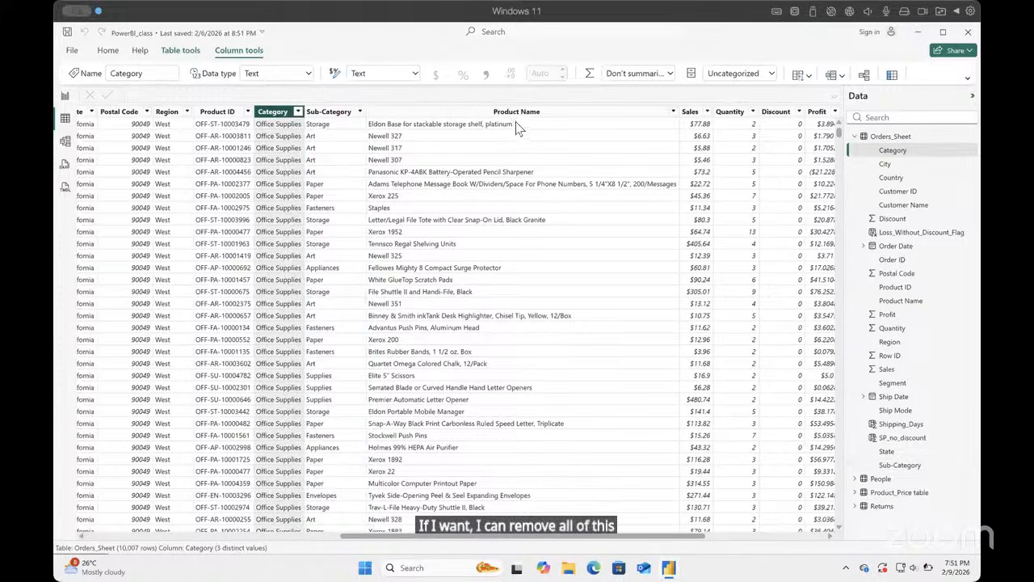
left_click(465, 113)
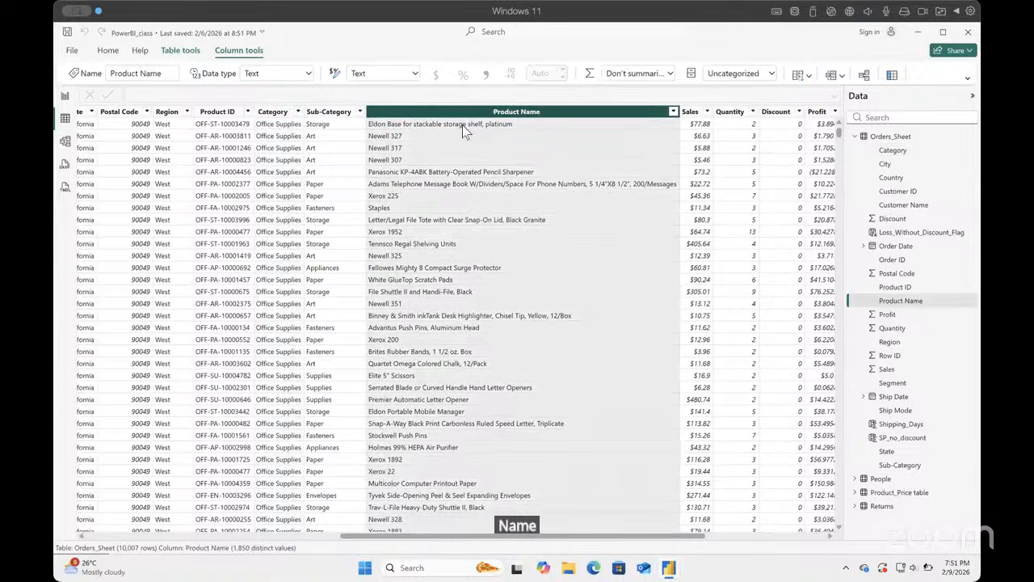
key("Left")
key("Left")
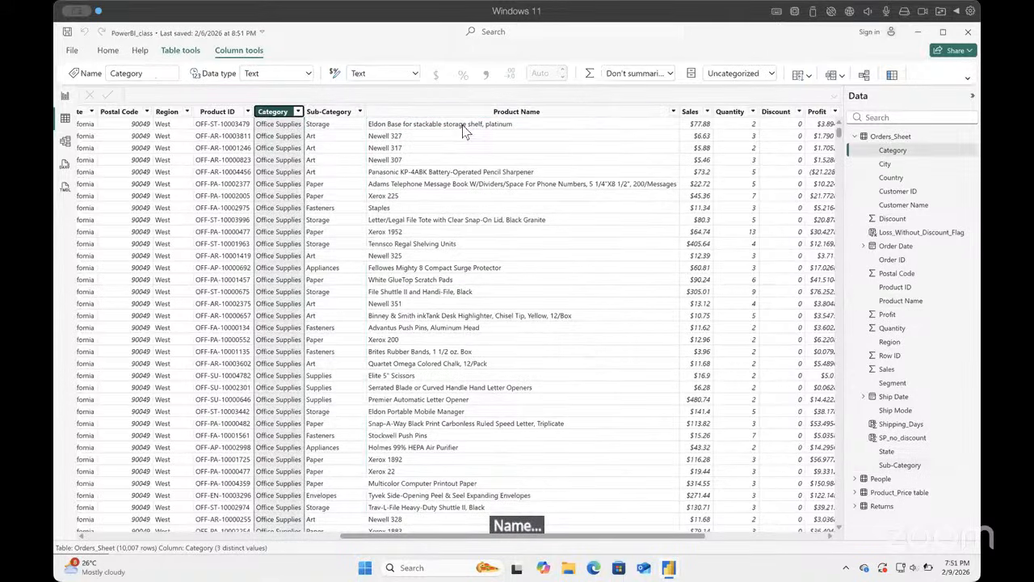
key("Right")
key("Left")
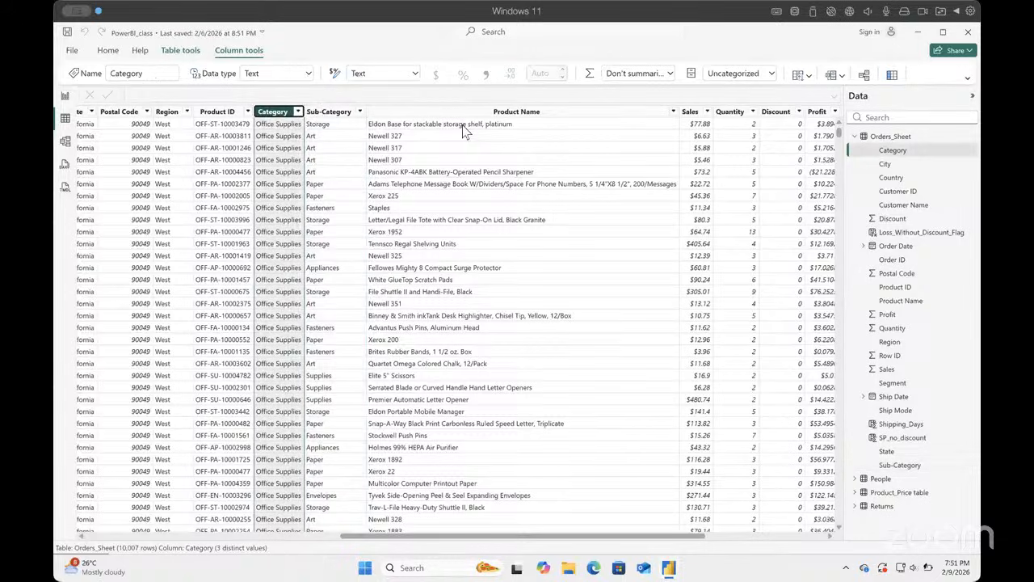
left_click(335, 110)
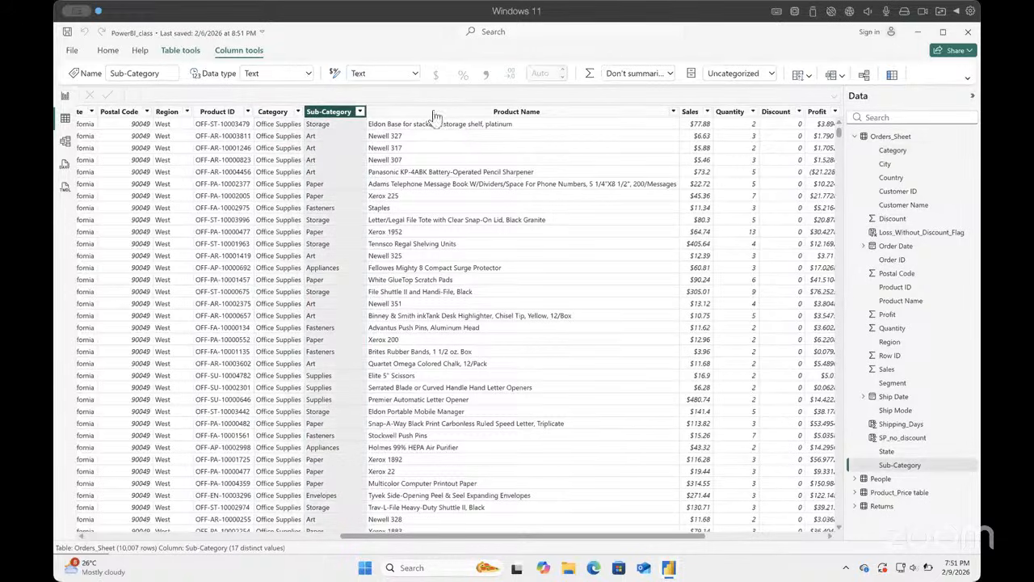
key("Left")
left_click(320, 113)
left_click(288, 114)
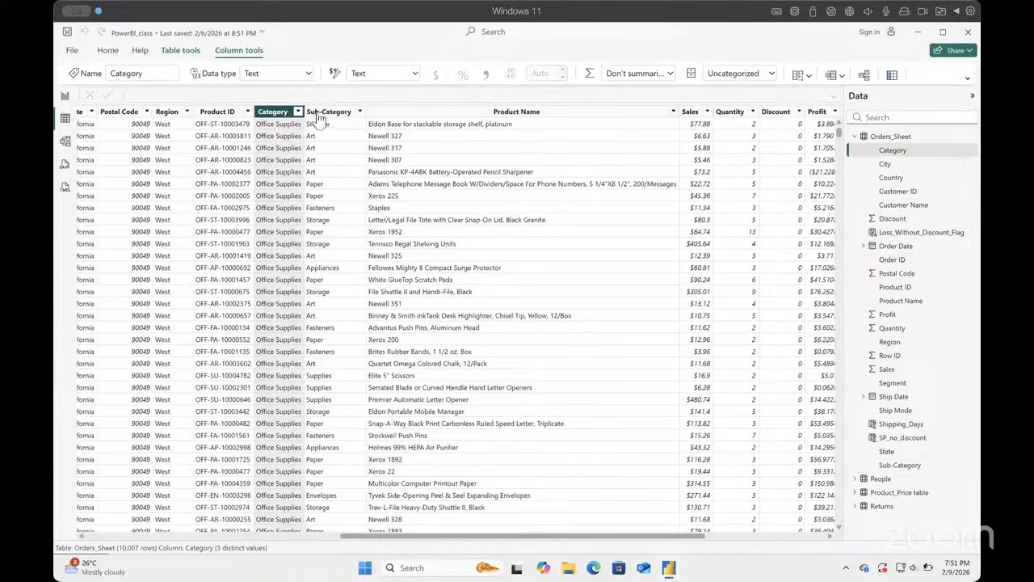
left_click(355, 114)
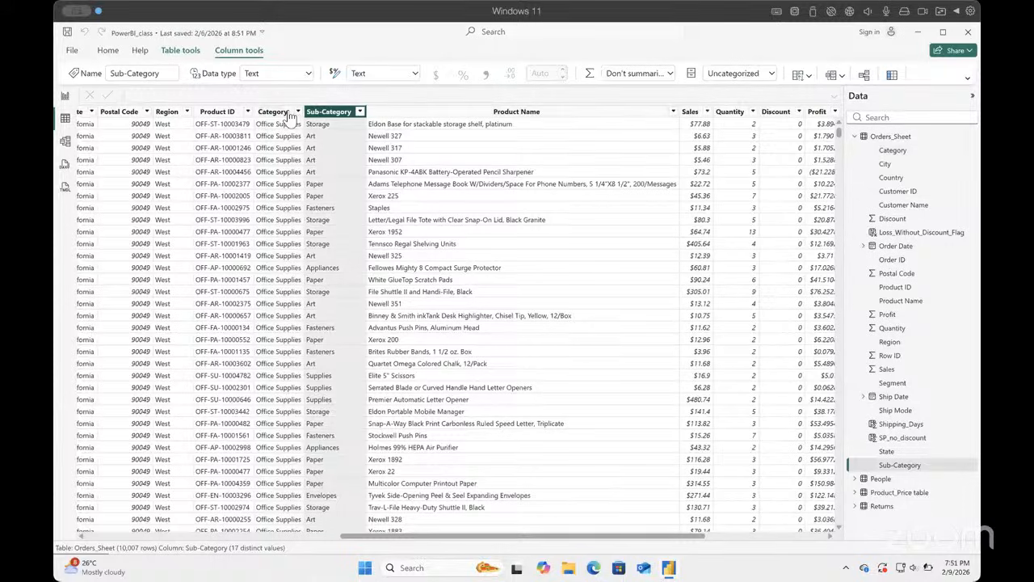
left_click(289, 117)
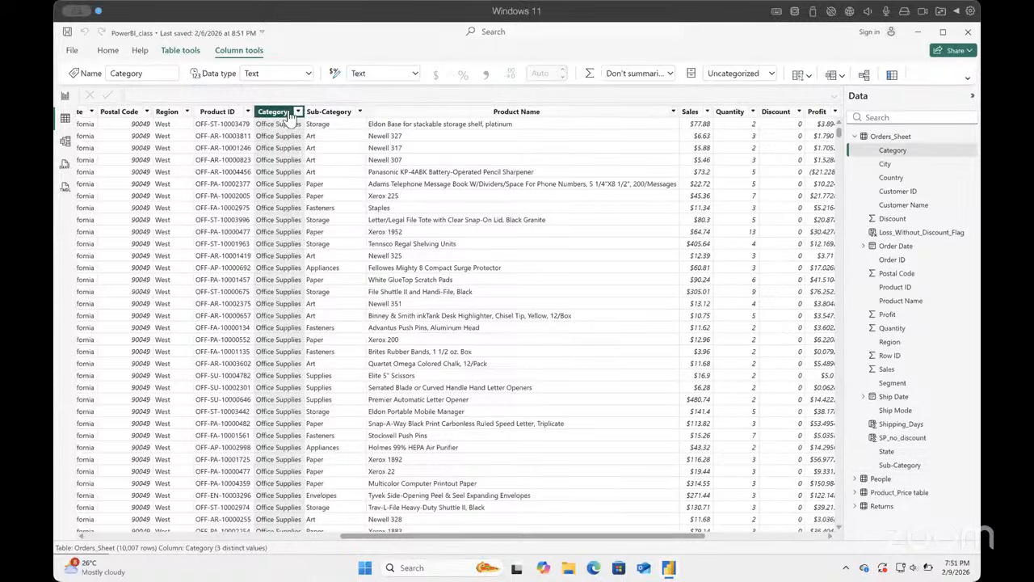
key("Right")
key("Right")
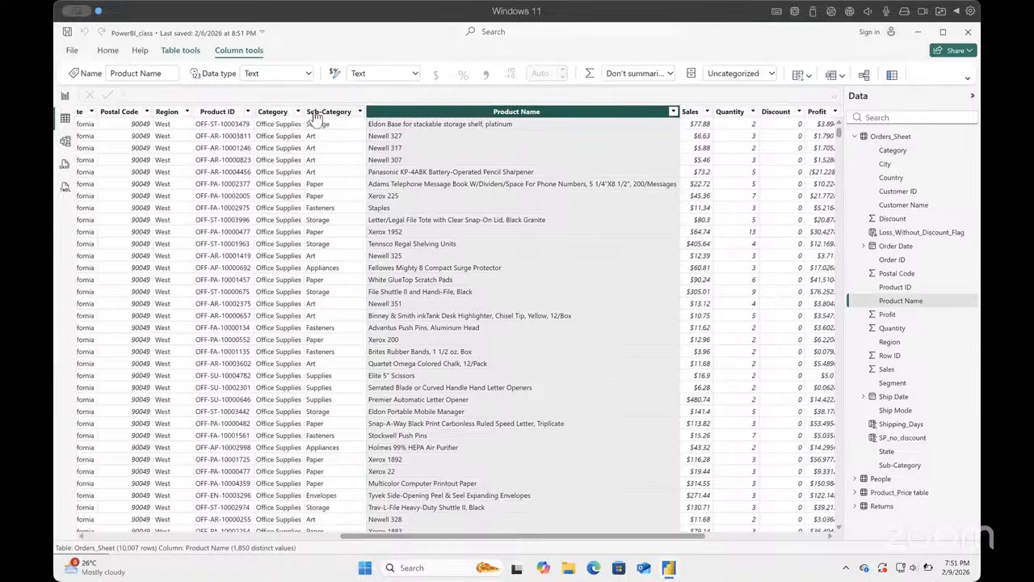
Step: Delete the Category column from the Orders_Sheet table and confirm the deletion
left_click(275, 112)
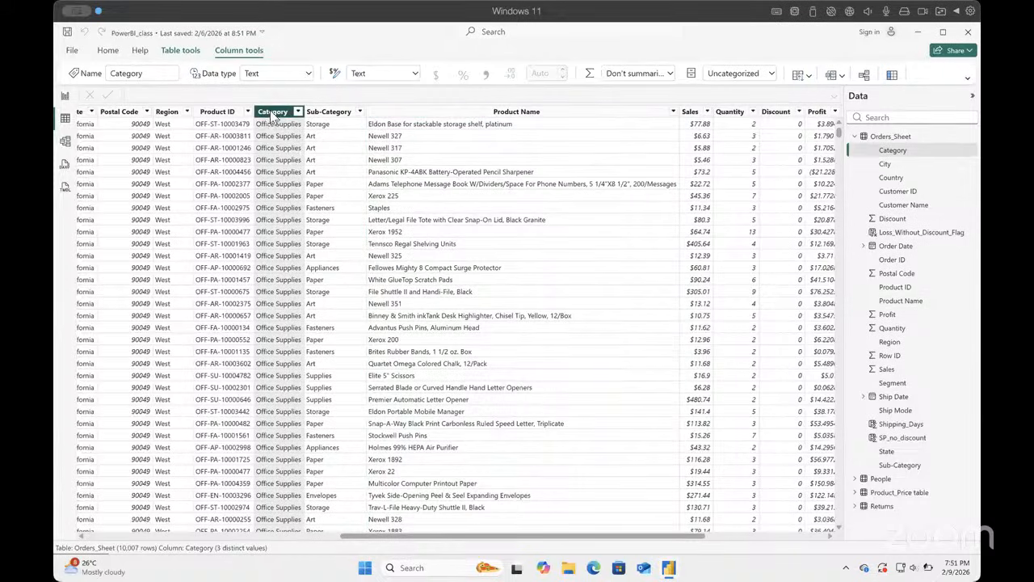
right_click(279, 115)
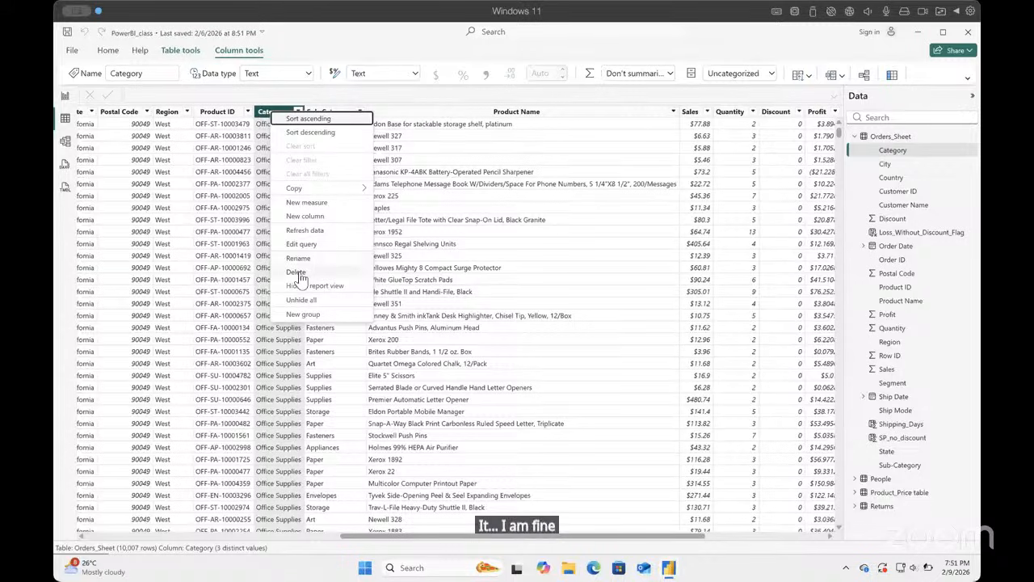
left_click(296, 273)
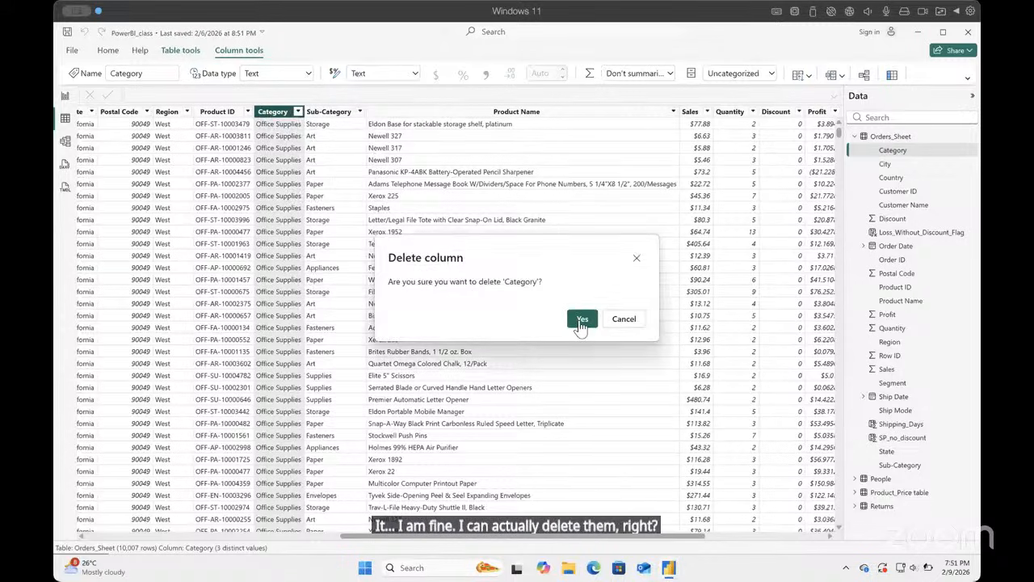
left_click(581, 320)
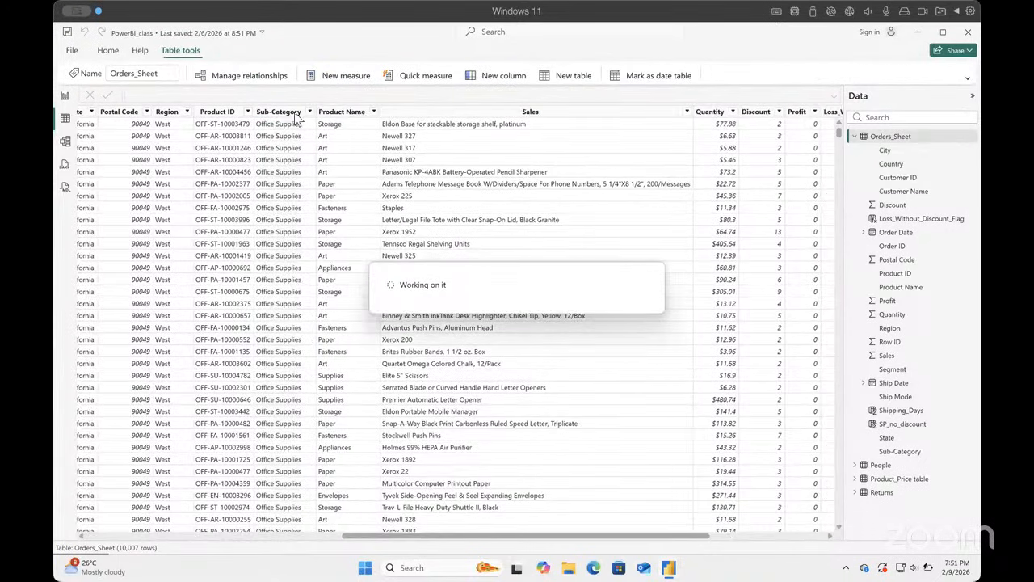
Step: Delete the Sub-Category column from the Orders_Sheet table and confirm the deletion
scroll(461, 202, "right", 5)
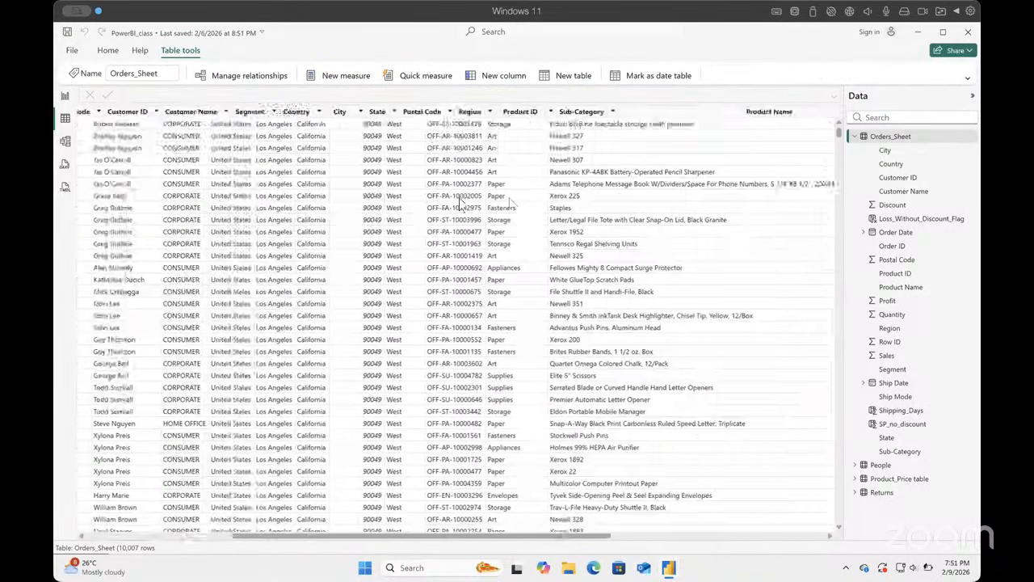
left_click(394, 115)
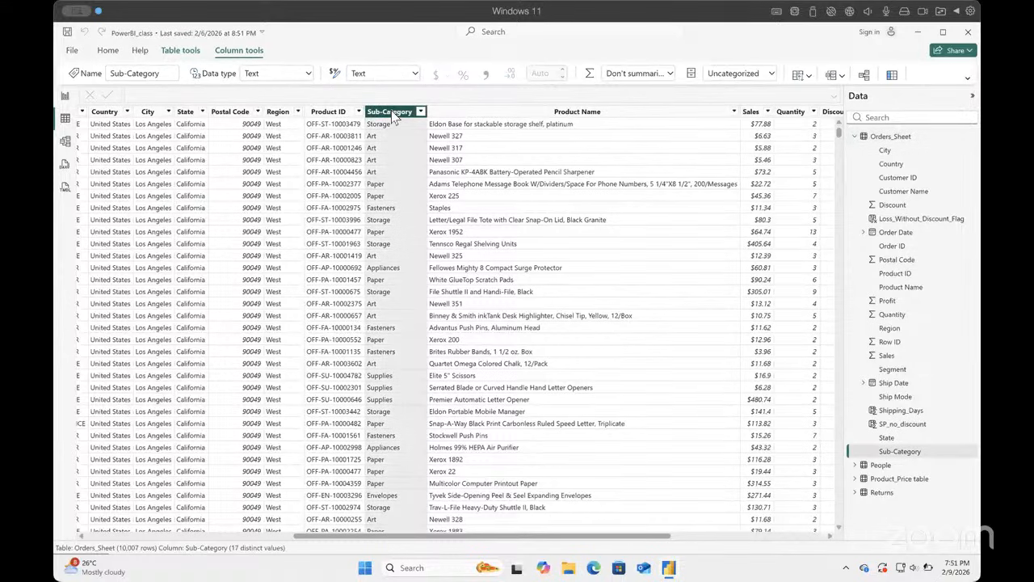
right_click(393, 115)
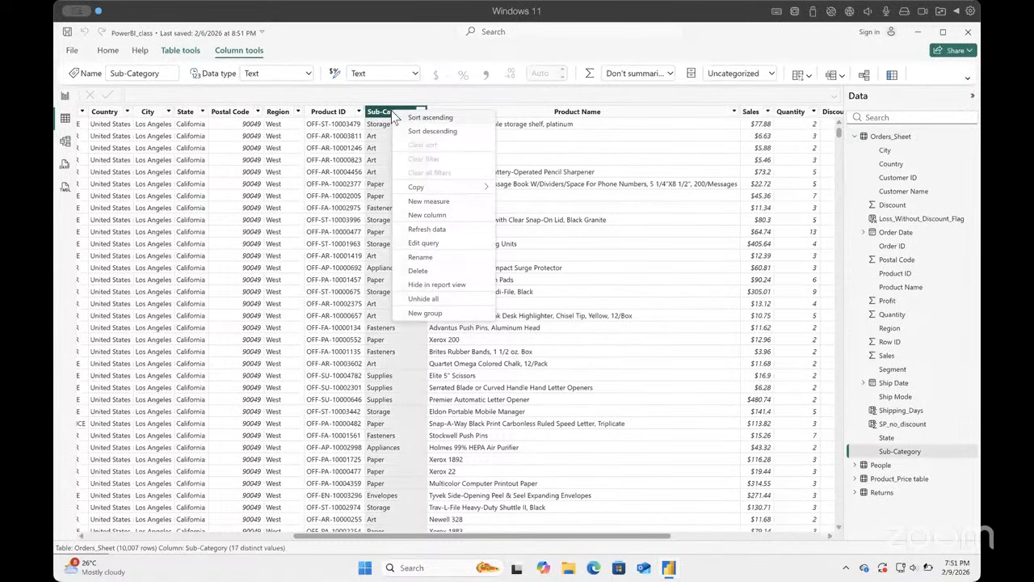
left_click(428, 271)
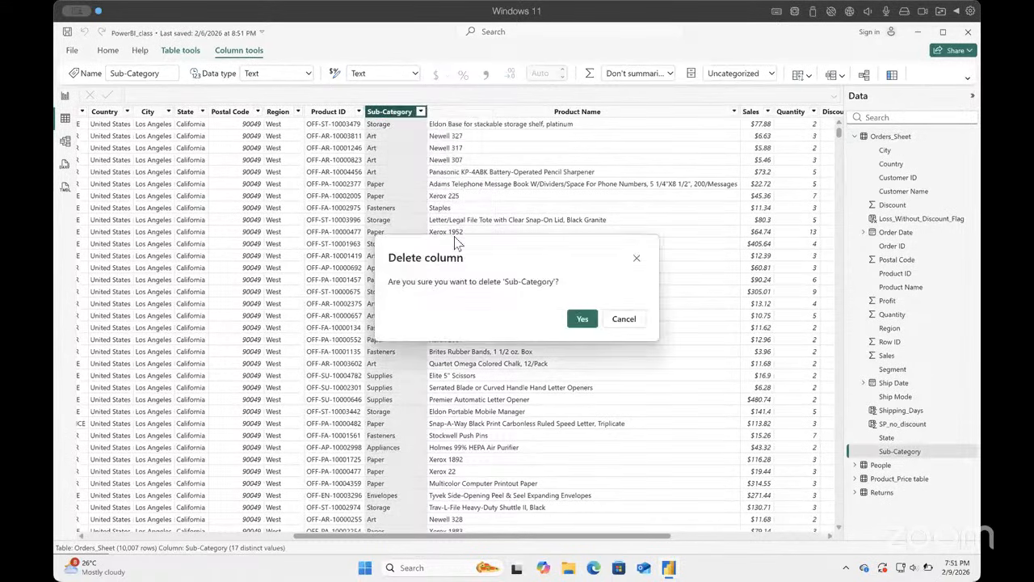
left_click(581, 319)
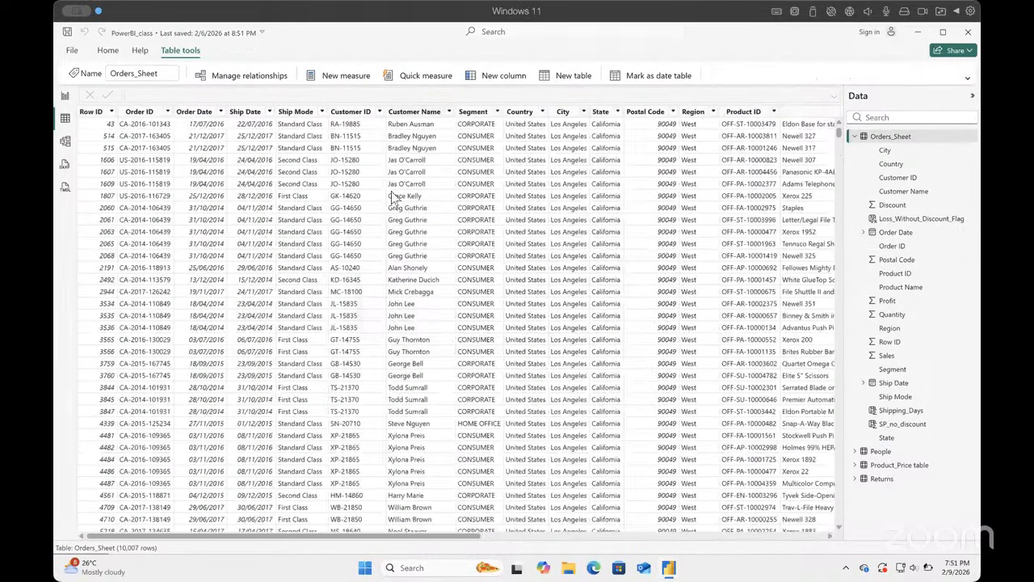
Step: Delete the Product Name column from the Orders_Sheet table, confirm it, and check the remaining columns
scroll(399, 201, "right", 10)
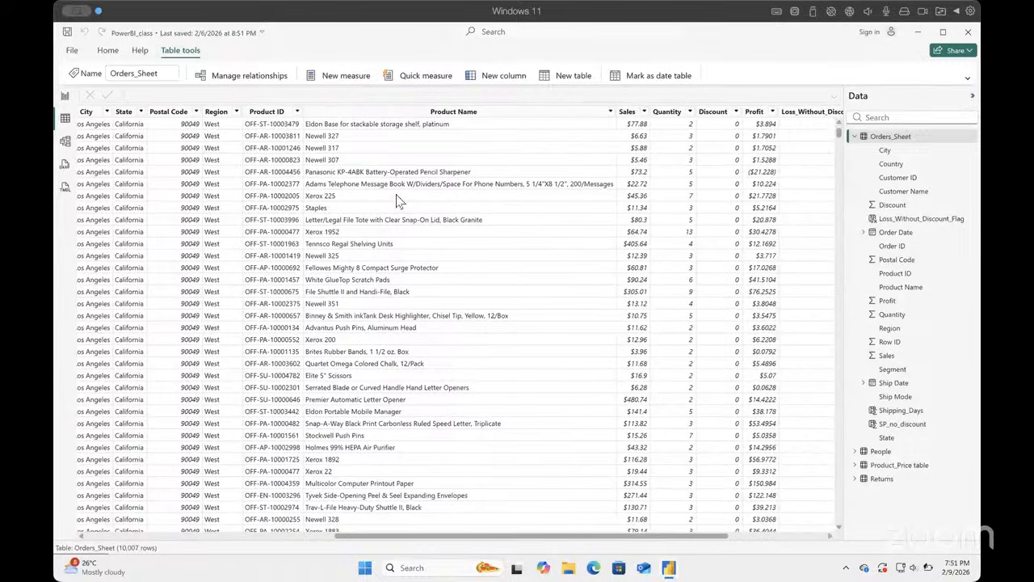
left_click(400, 115)
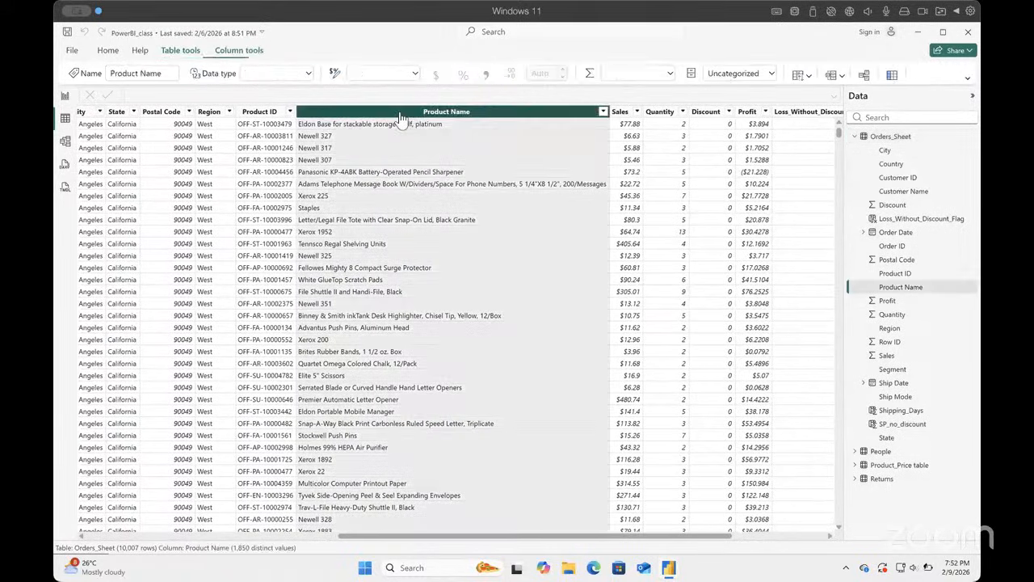
right_click(400, 115)
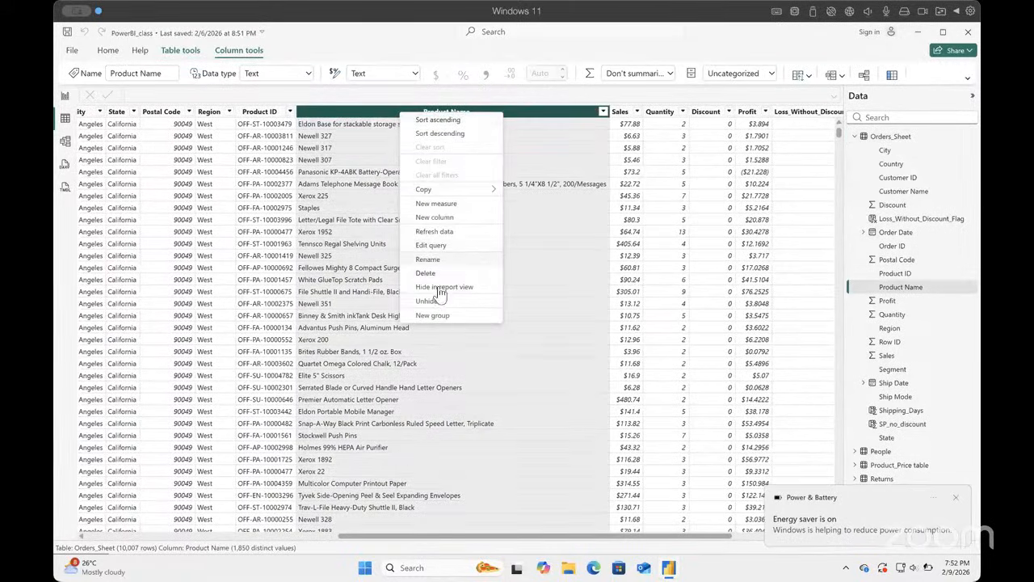
left_click(428, 275)
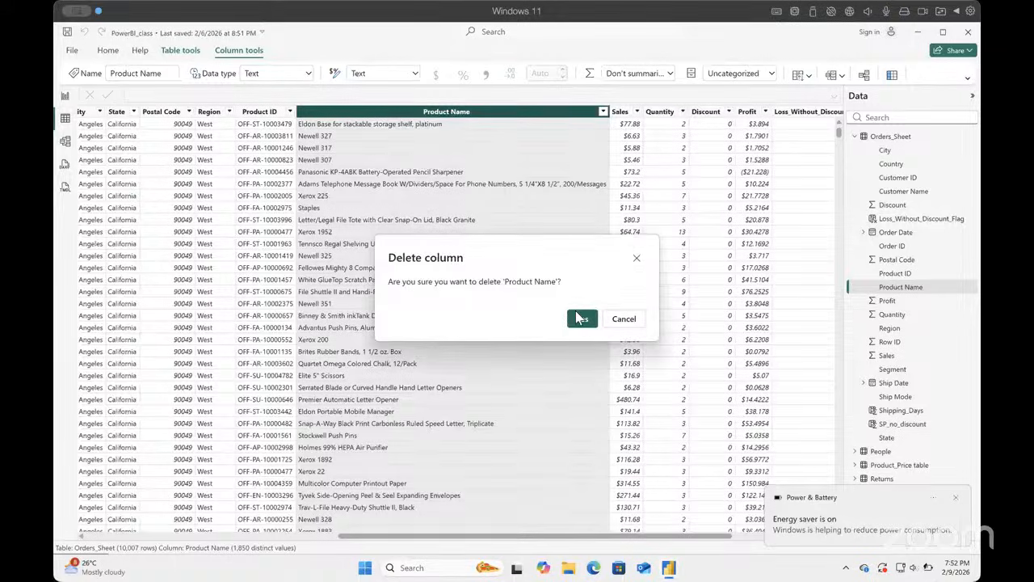
left_click(578, 317)
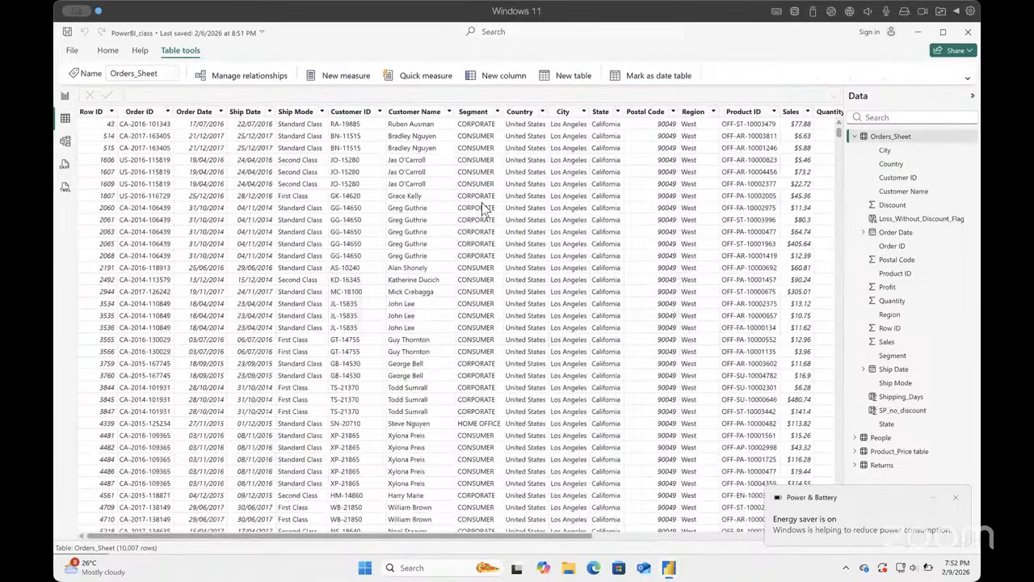
scroll(482, 207, "right", 5)
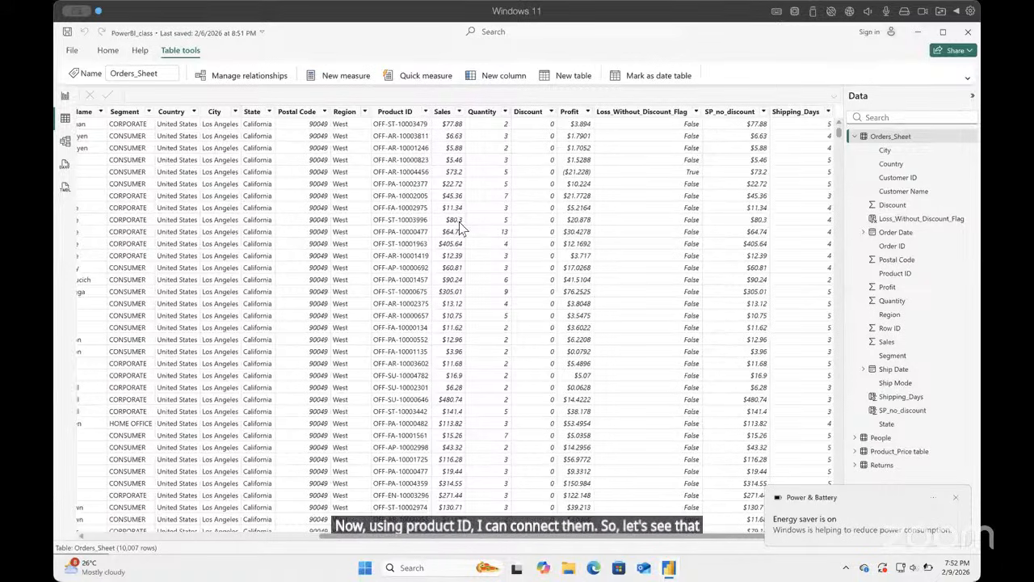
Step: Arrange the model diagram with People and Returns stacked beside Orders_Sheet, and Product_Price table on the opposite side of Orders_Sheet
left_click(66, 142)
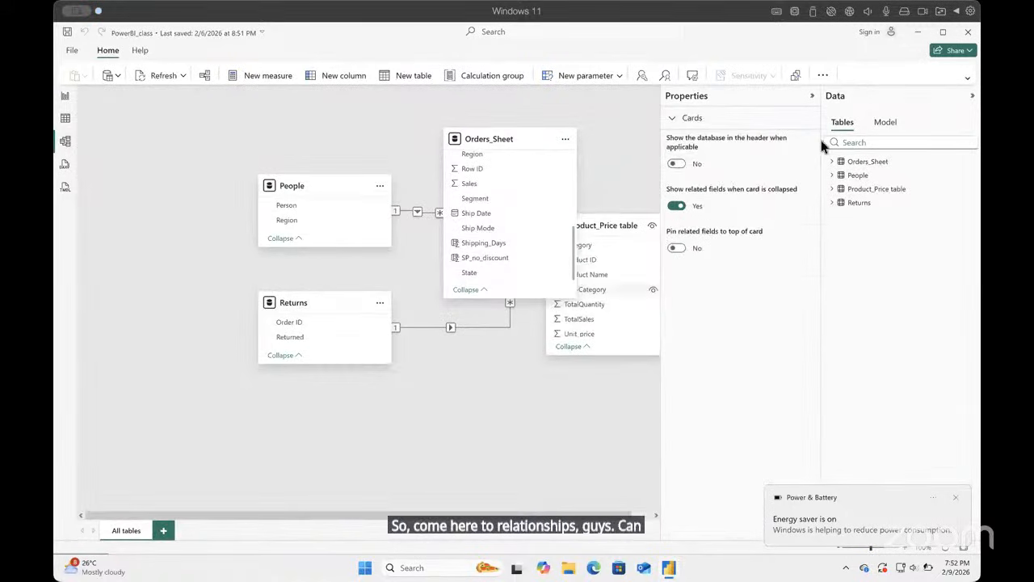
left_click_drag(632, 225, 614, 331)
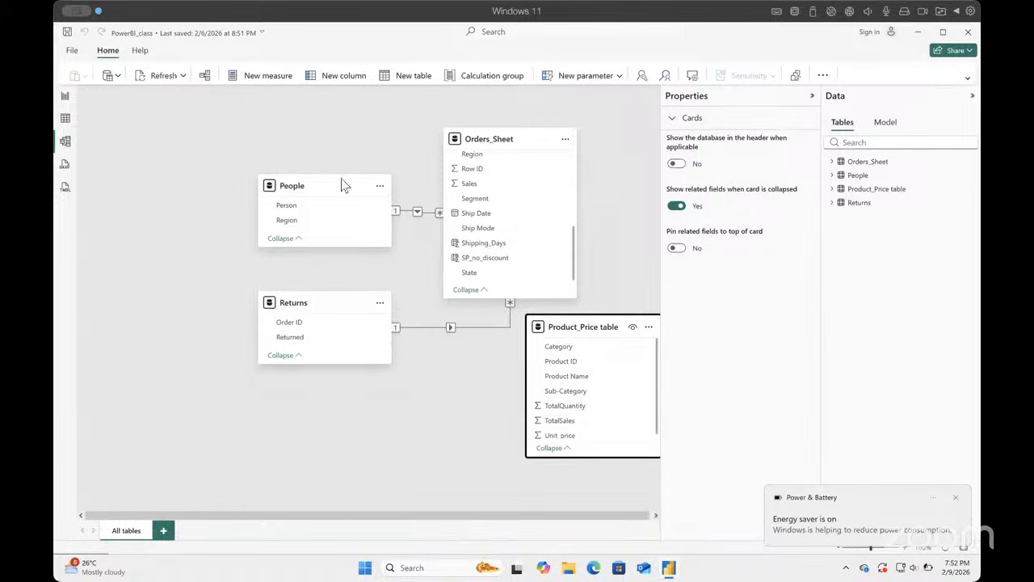
left_click_drag(318, 189, 148, 161)
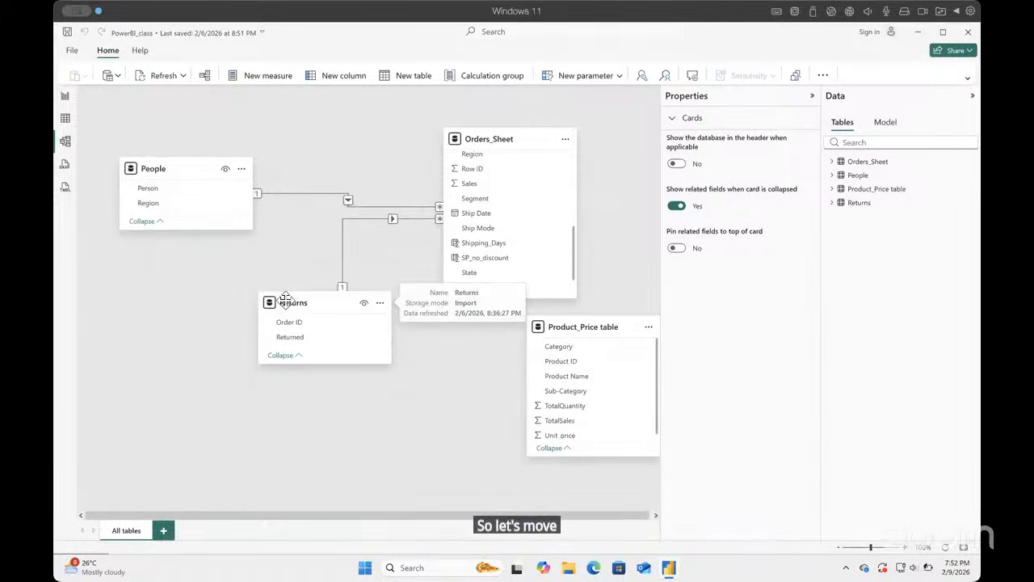
left_click_drag(298, 302, 194, 340)
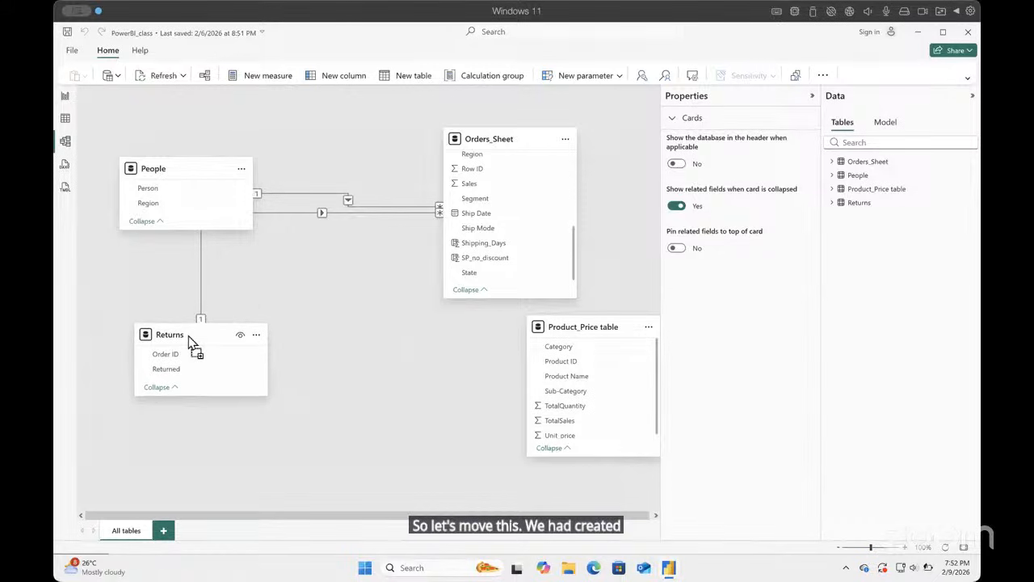
left_click_drag(515, 139, 371, 162)
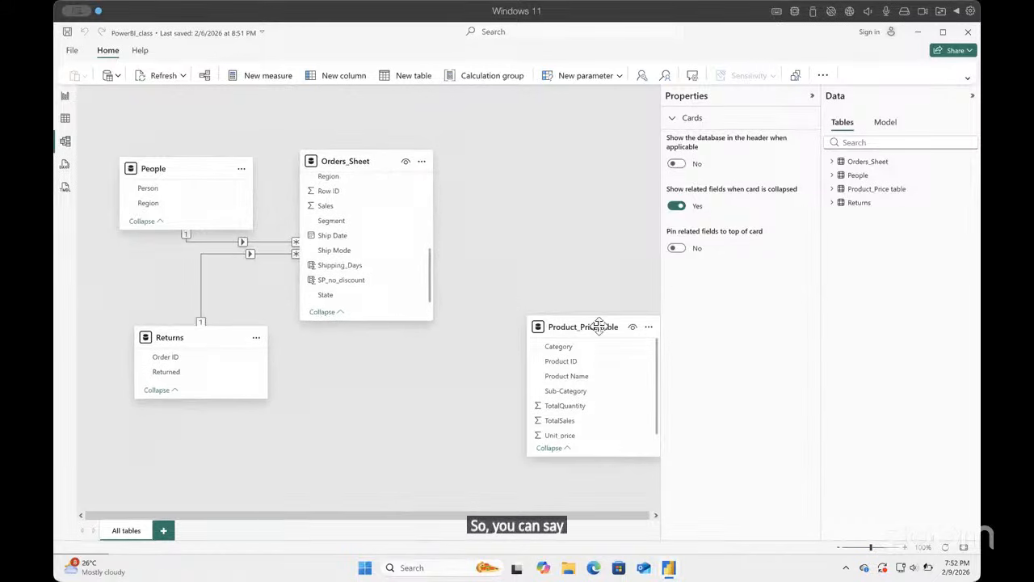
left_click_drag(595, 327, 553, 128)
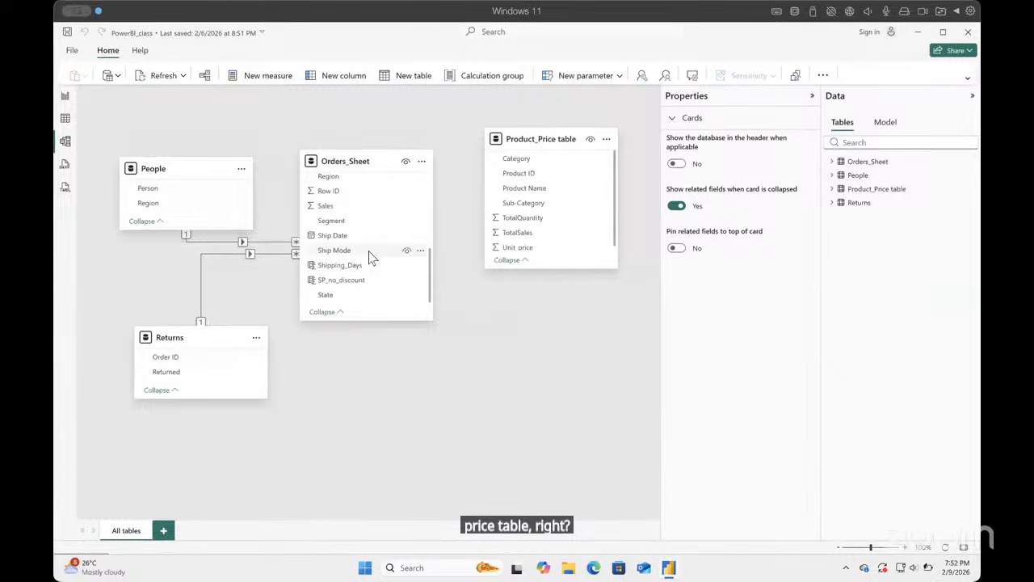
Step: Start a new relationship from Product ID in Orders_Sheet to Product ID in Product_Price table and check the matched columns
left_click_drag(428, 267, 419, 309)
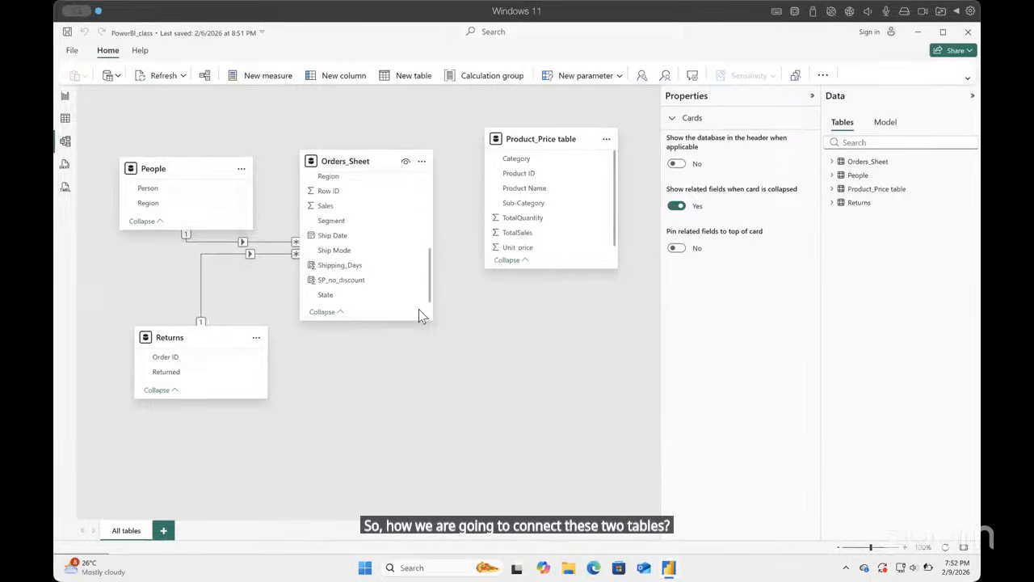
left_click_drag(418, 272, 417, 248)
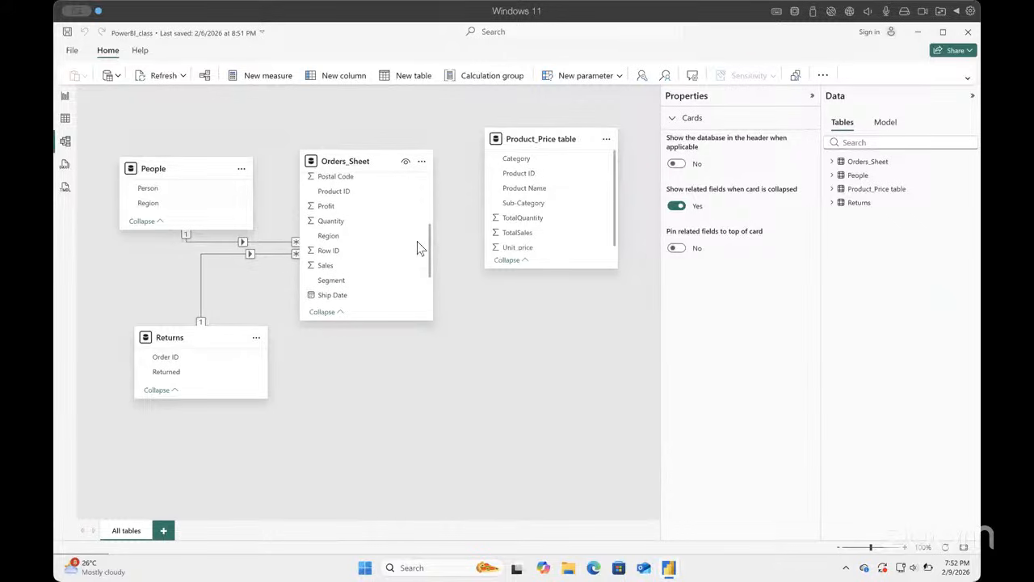
left_click_drag(349, 194, 509, 181)
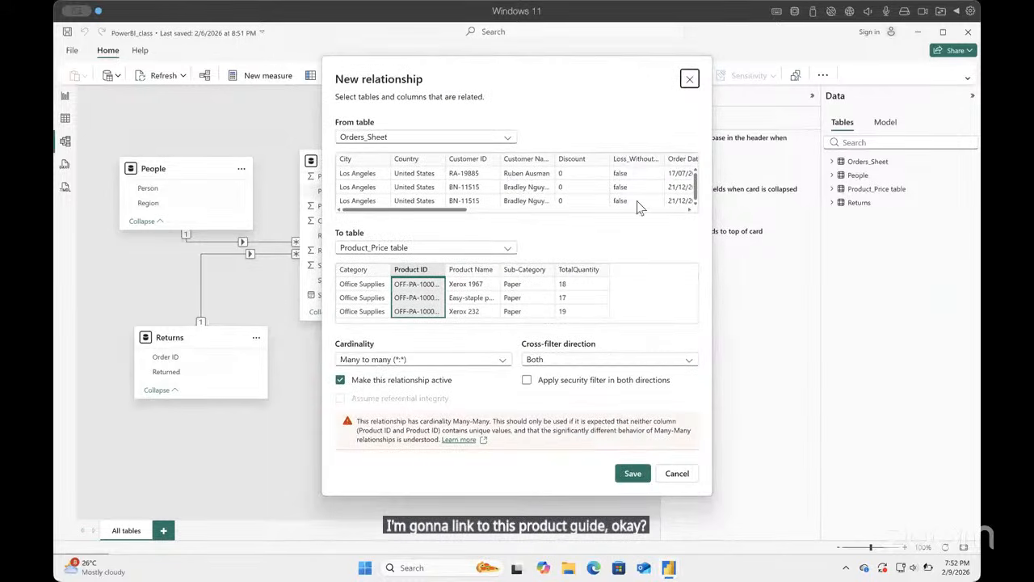
scroll(631, 187, "right", 5)
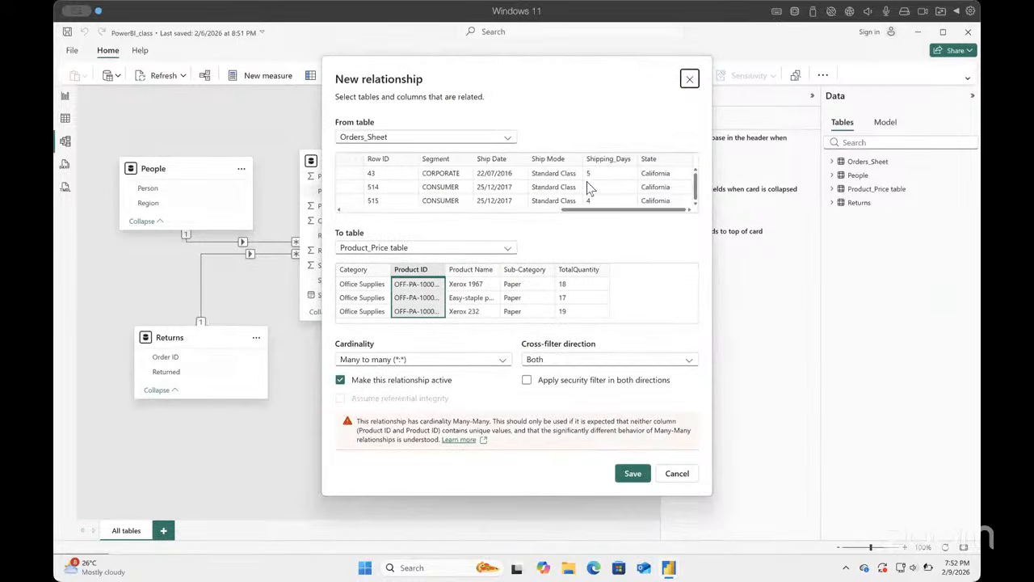
scroll(588, 188, "left", 5)
scroll(589, 187, "right", 6)
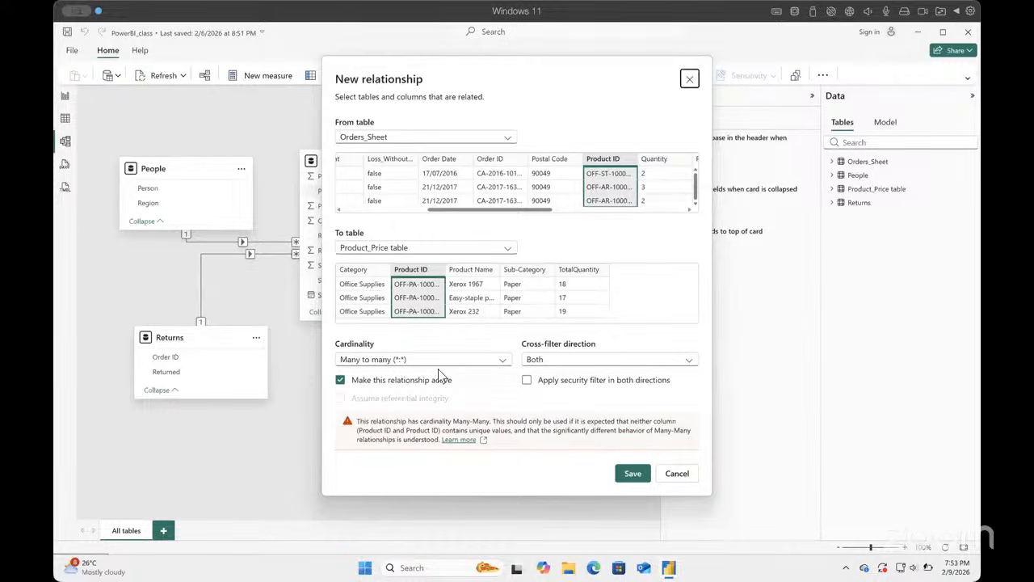
Step: Review the cardinality options and widen the Product ID column in both table previews to read the full IDs
left_click(502, 363)
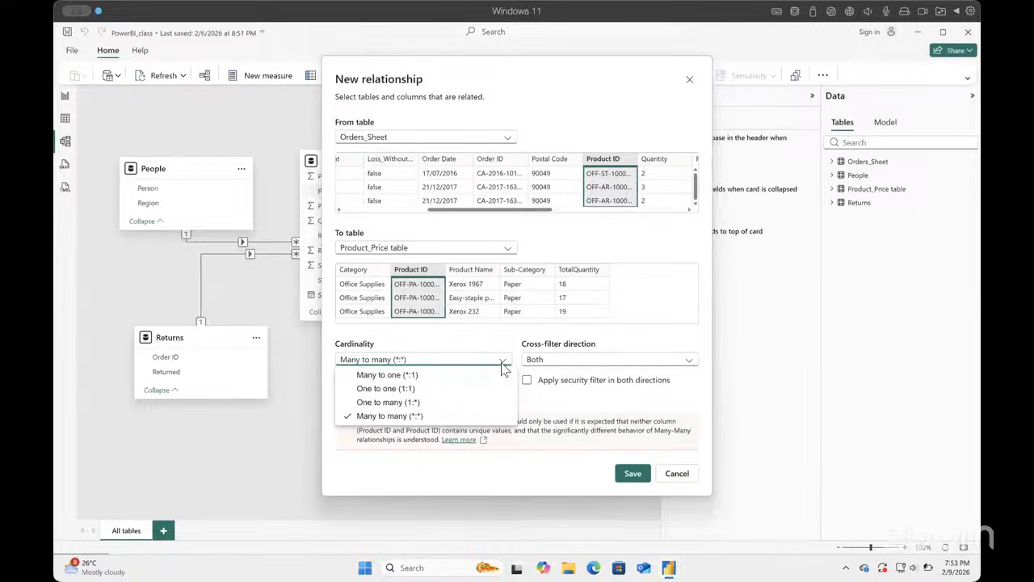
left_click(503, 368)
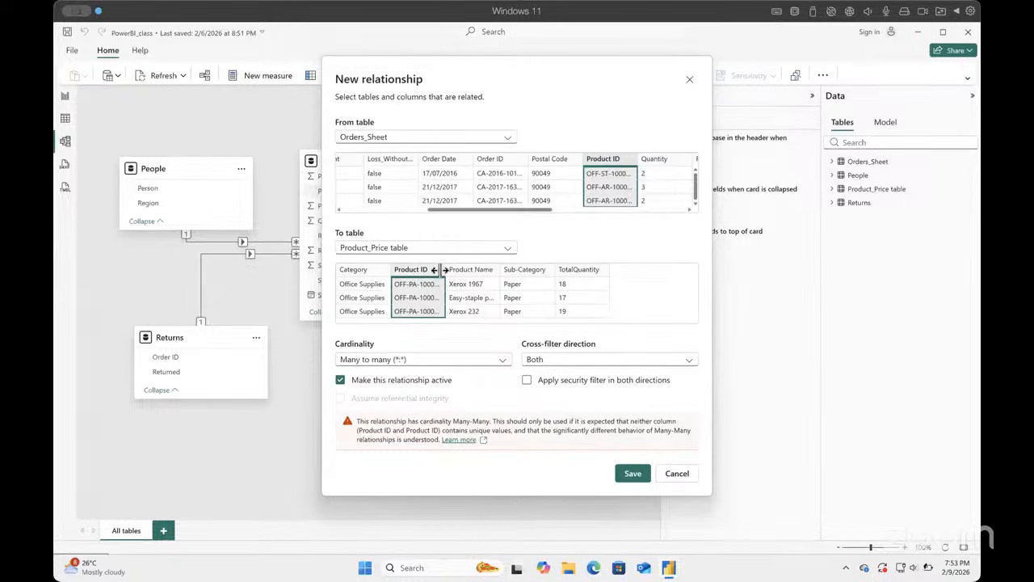
left_click_drag(444, 269, 466, 269)
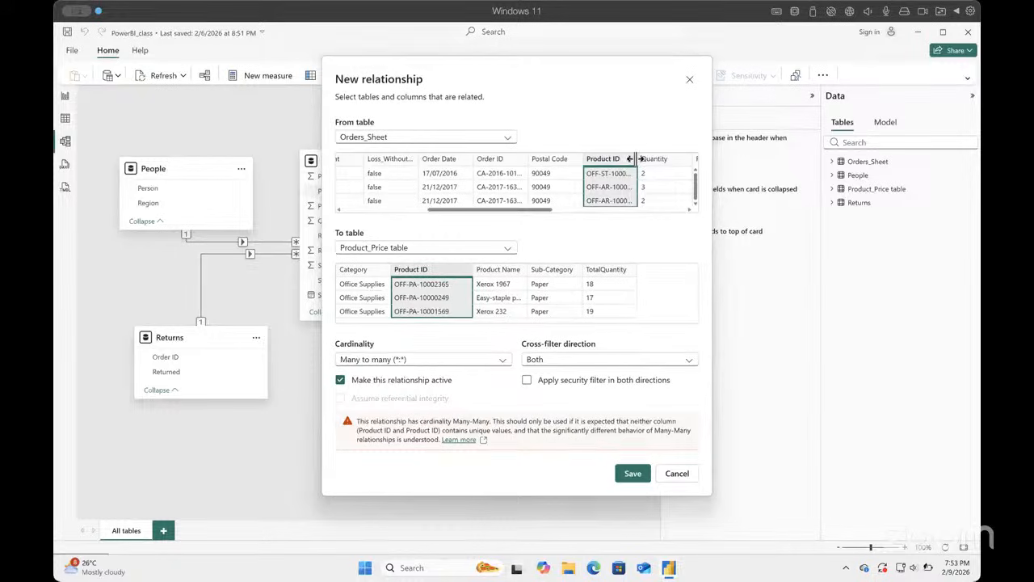
left_click_drag(637, 158, 657, 159)
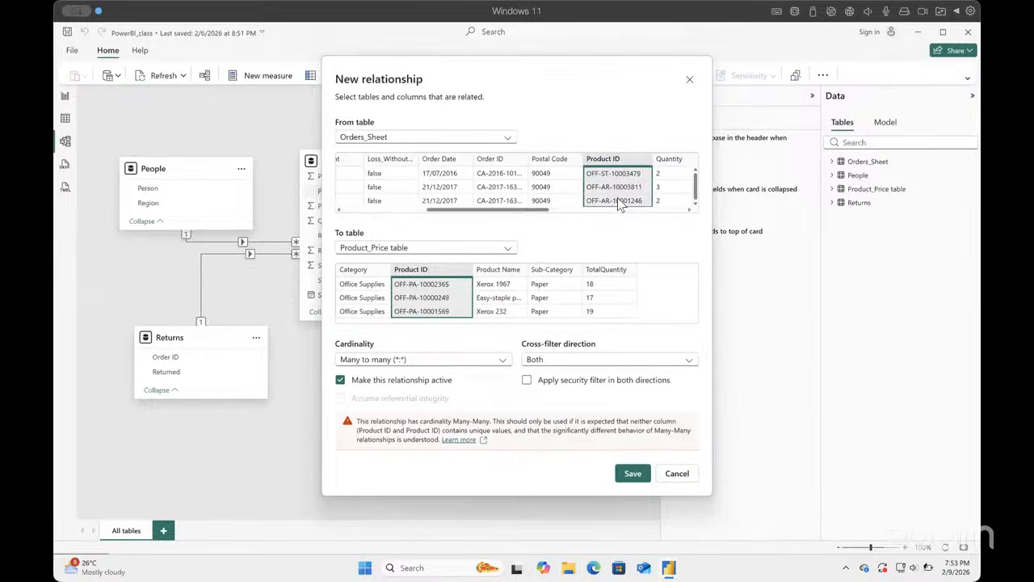
Step: Try many-to-one and one-to-many cardinality for the Product ID relationship
left_click(504, 367)
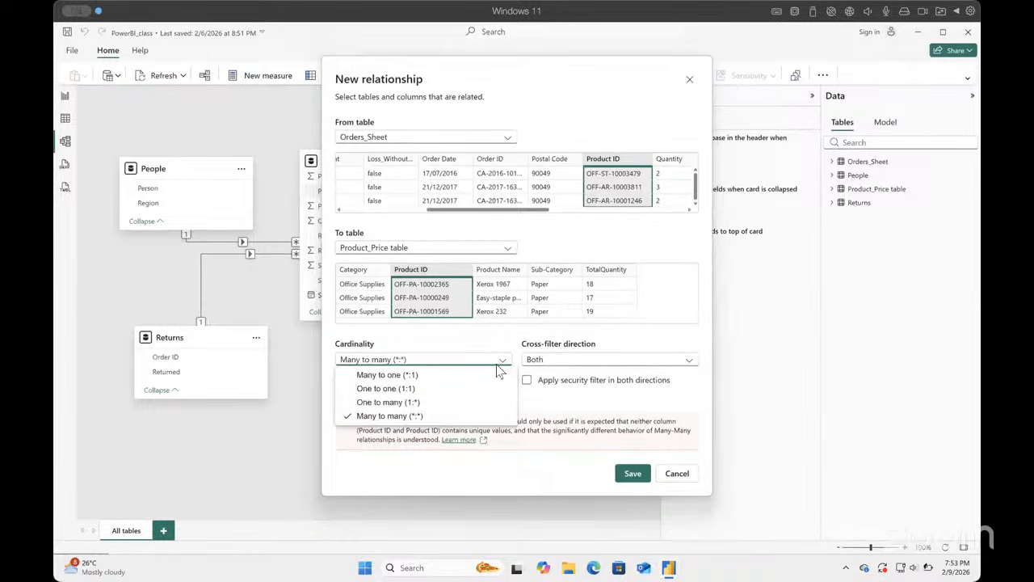
left_click(413, 376)
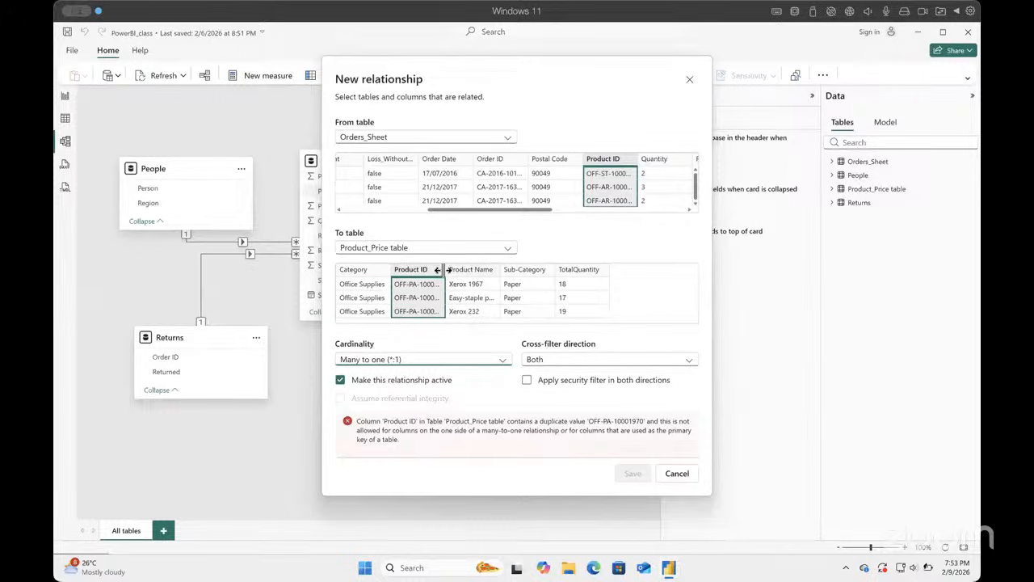
left_click_drag(445, 269, 477, 269)
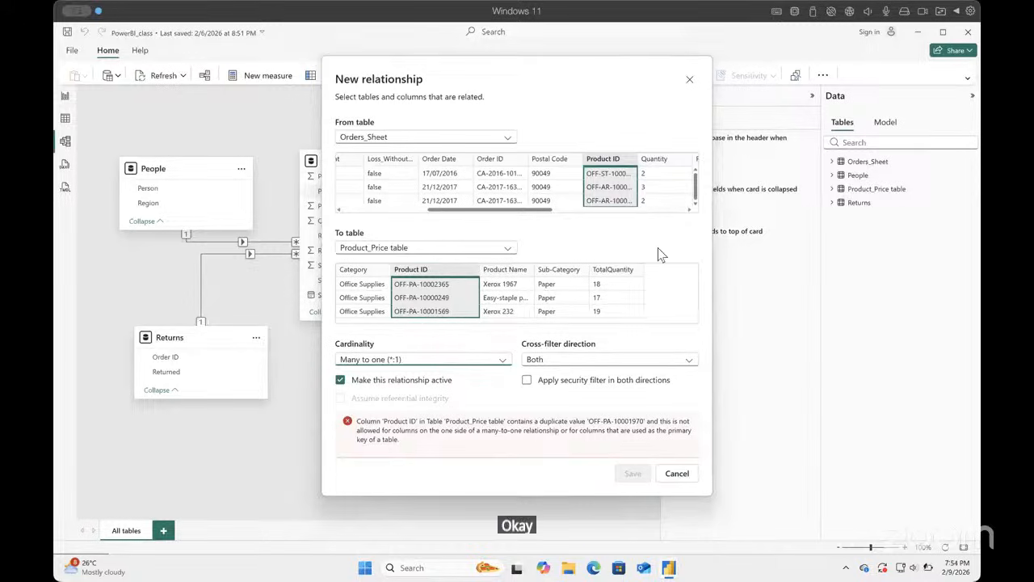
left_click(504, 360)
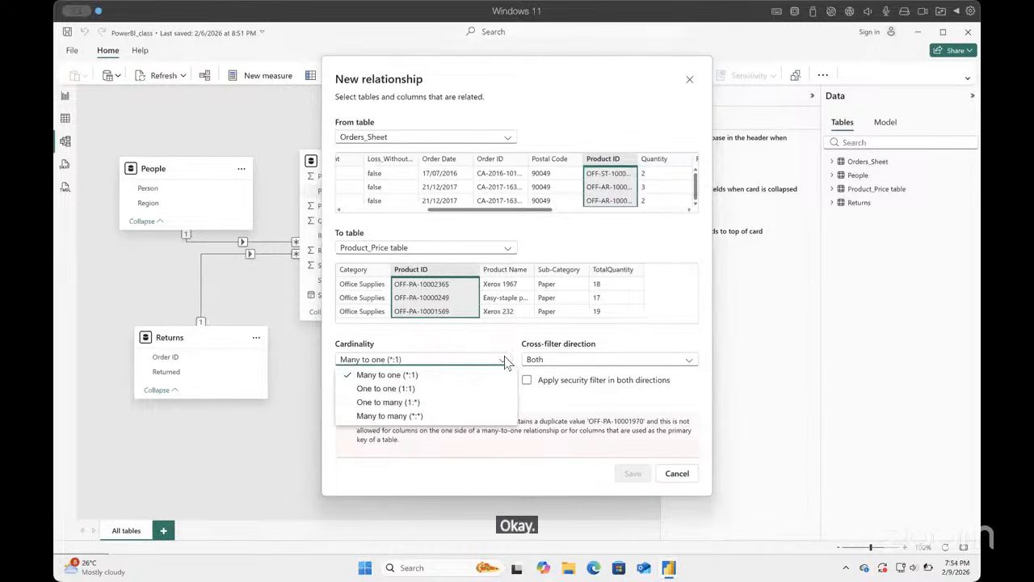
left_click(411, 402)
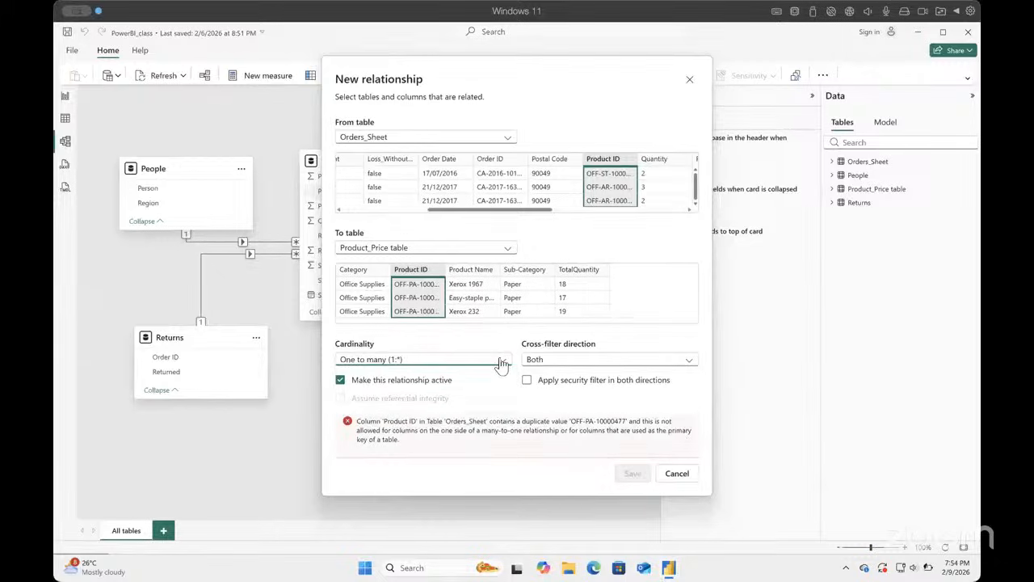
Step: Set the relationship's cardinality to many to many, apply the security filter in both directions, and save it
left_click(494, 358)
left_click(410, 417)
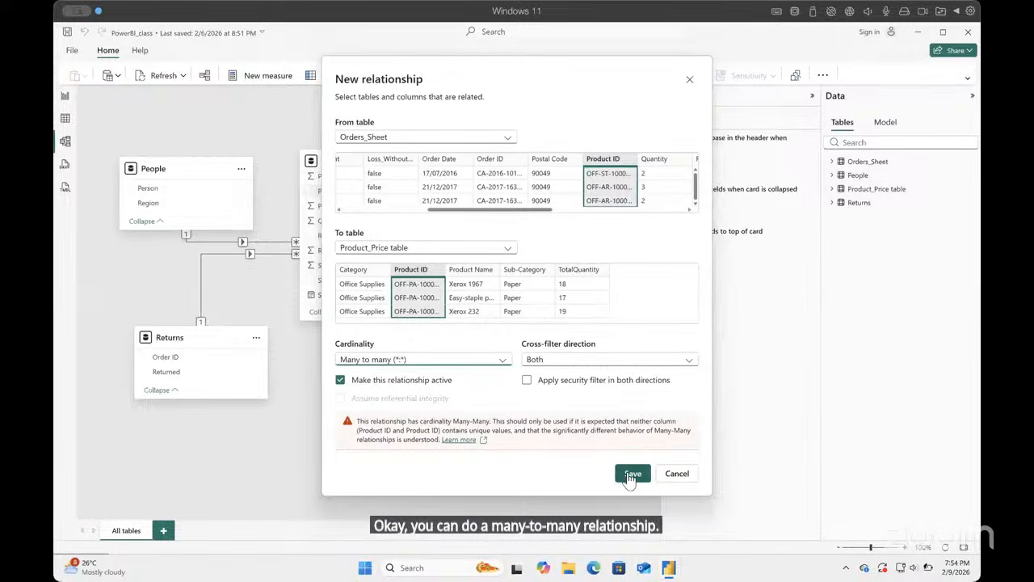
left_click(526, 381)
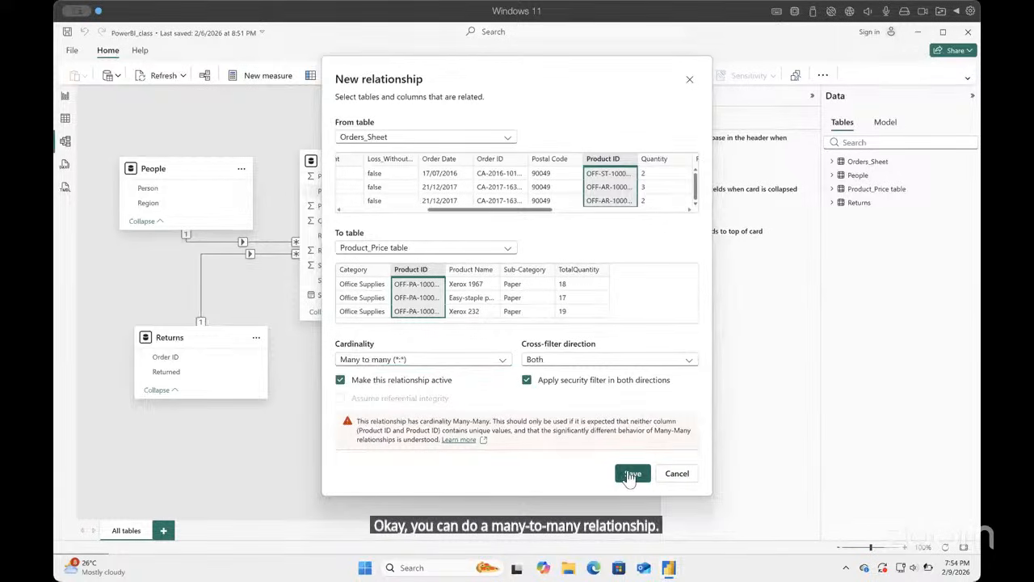
left_click(631, 474)
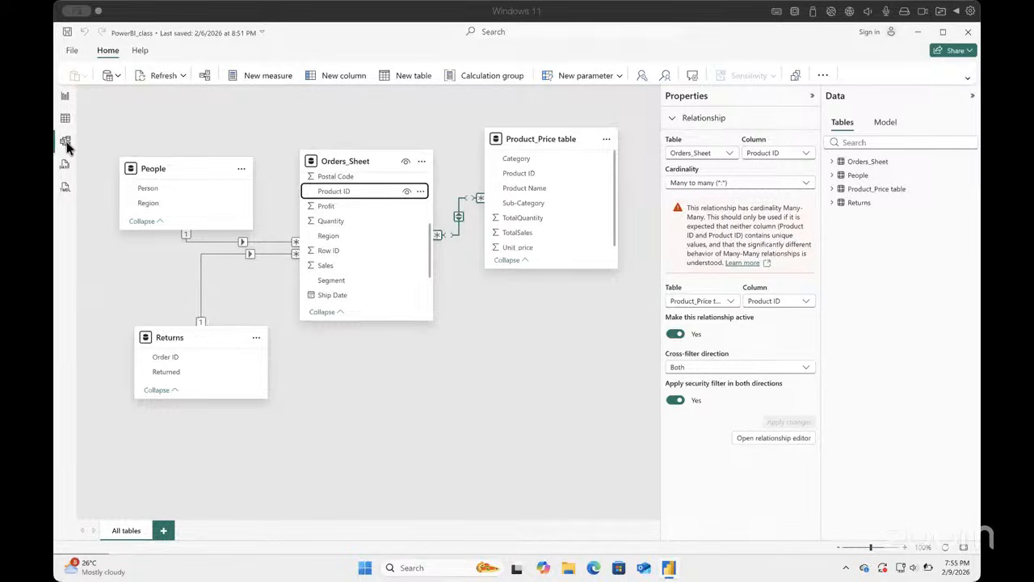
Step: Inspect the Category and Product ID fields of Product_Price table in the model and display that table's data rows
left_click(521, 158)
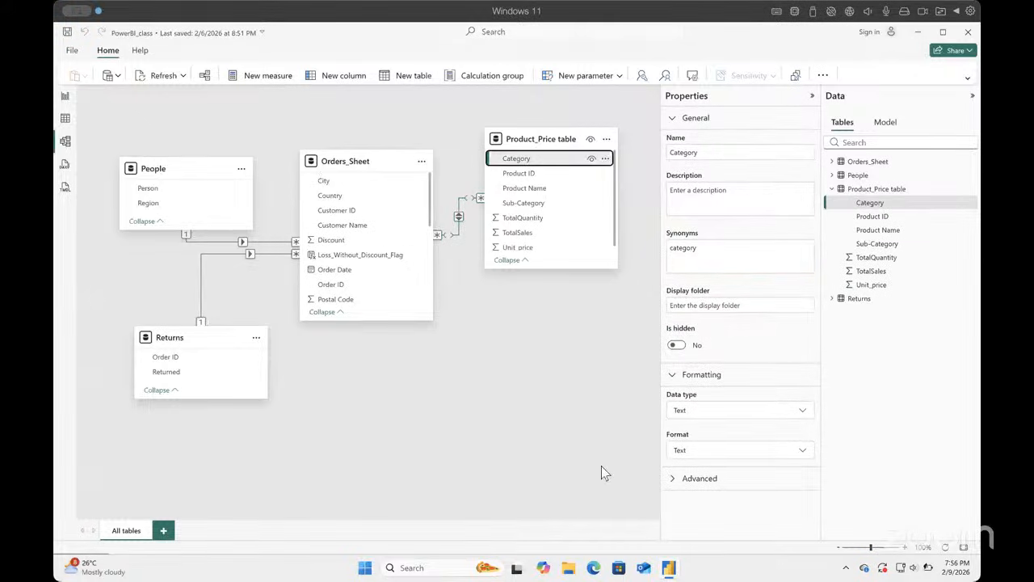
left_click(873, 218)
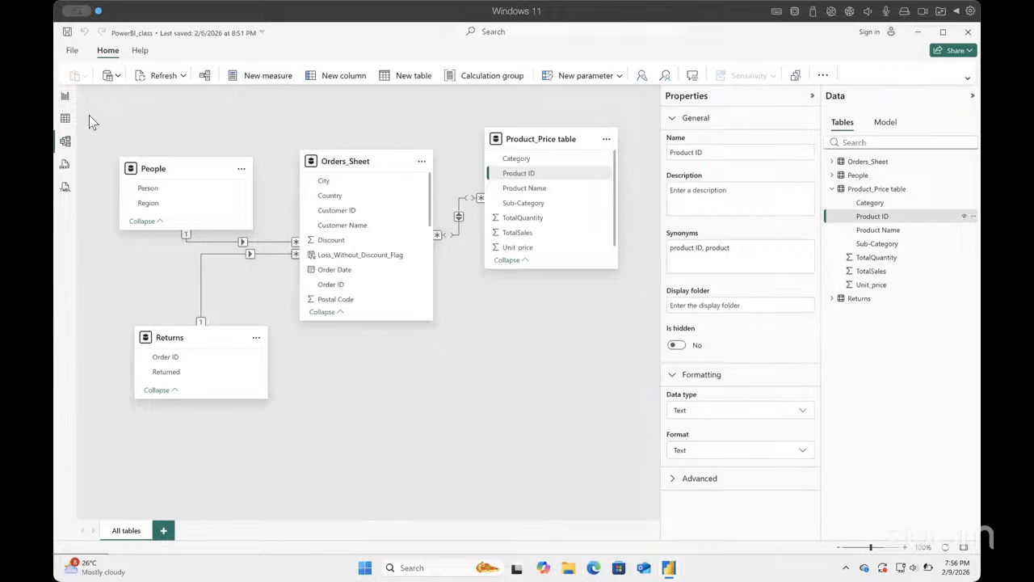
left_click(66, 119)
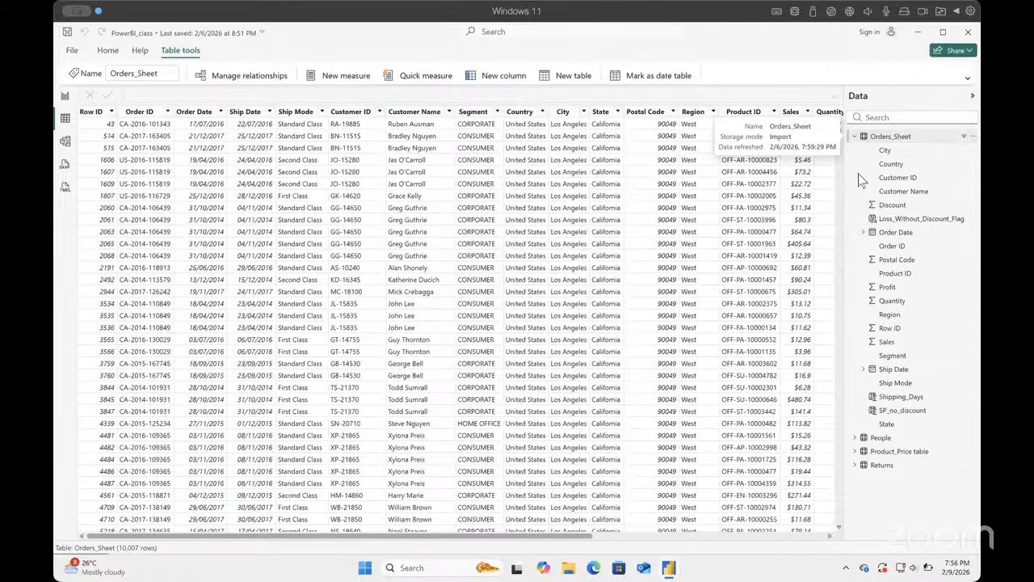
left_click(857, 138)
left_click(897, 164)
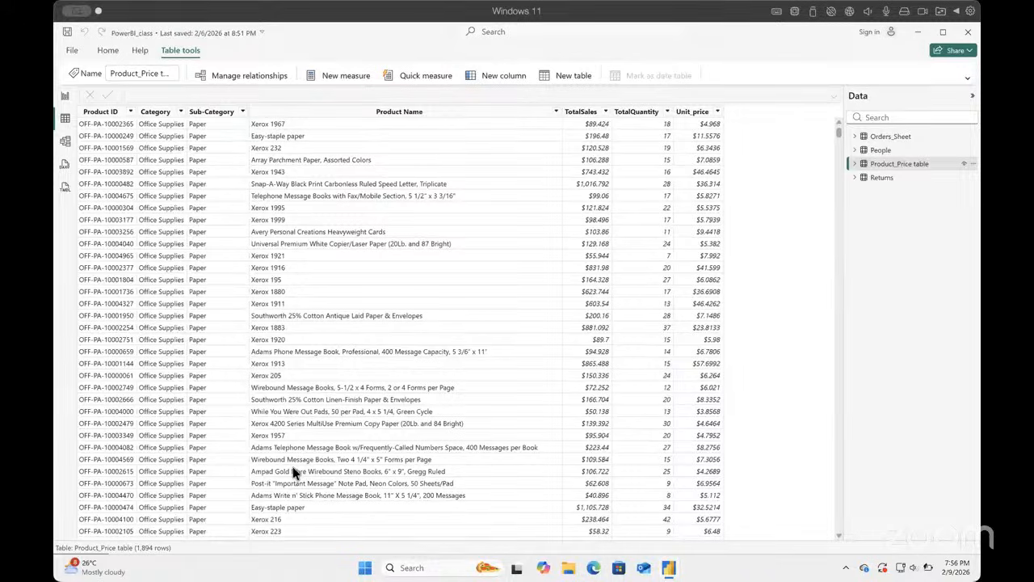
left_click(131, 112)
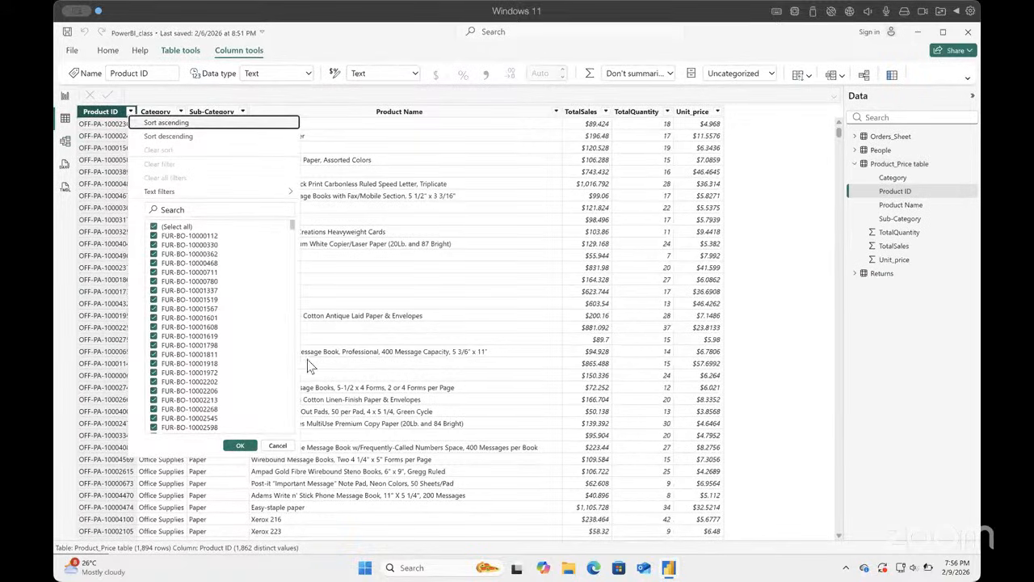
left_click(296, 192)
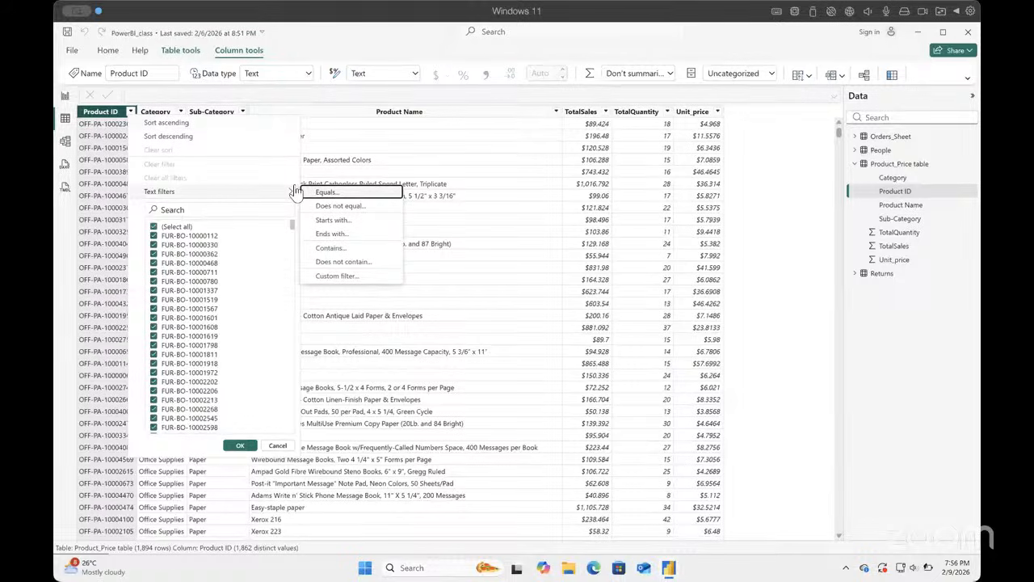
left_click(511, 273)
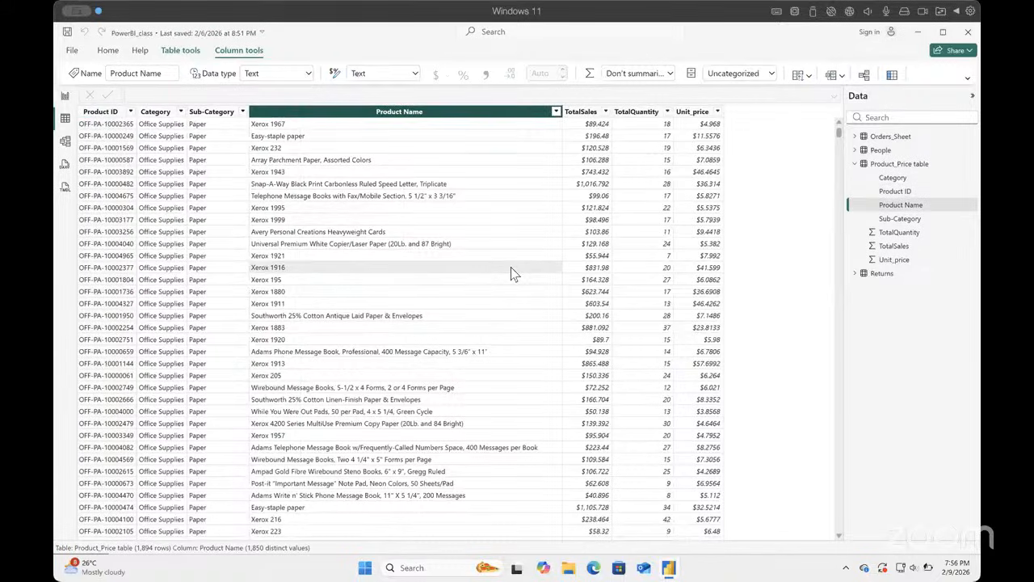
Step: Filter the Product ID column of Product_Price table to show only FUR-BO-10001972
left_click(102, 114)
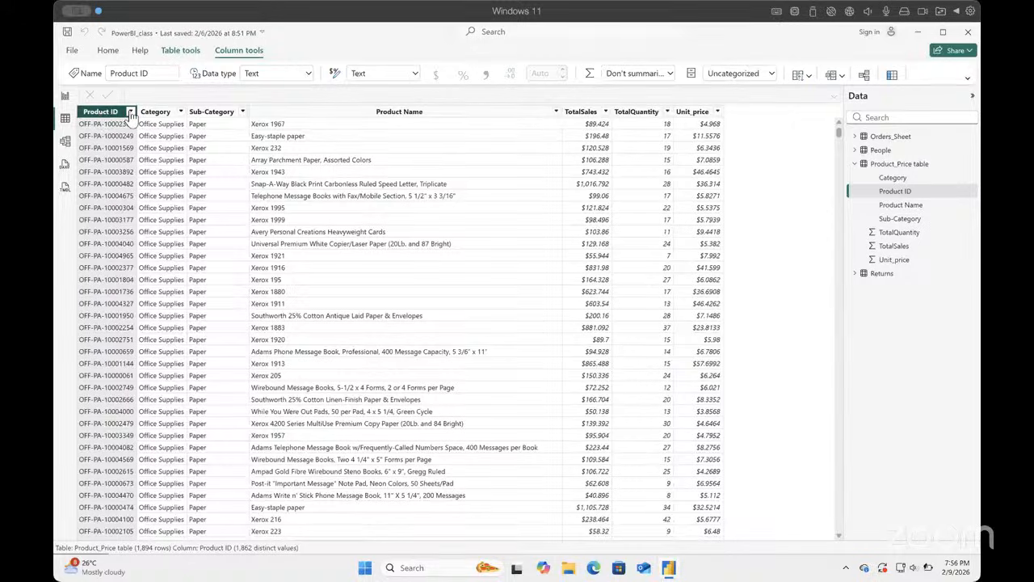
left_click(131, 113)
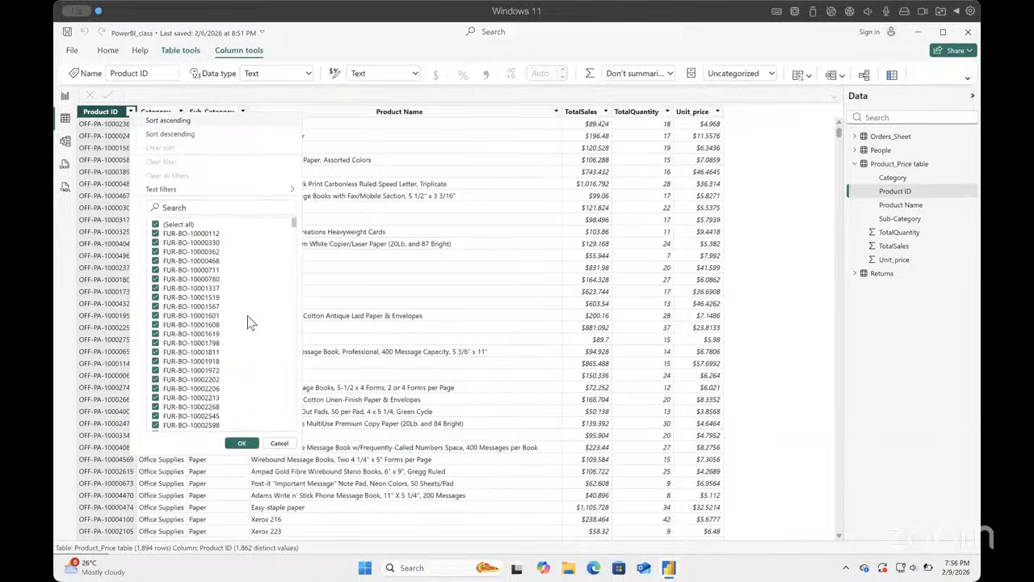
left_click(156, 225)
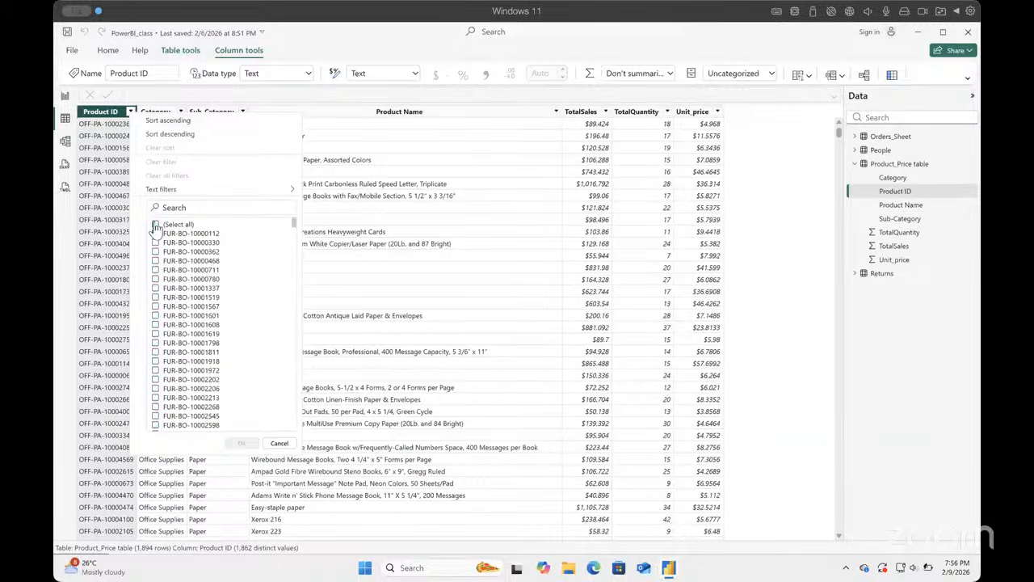
left_click(155, 370)
left_click(242, 443)
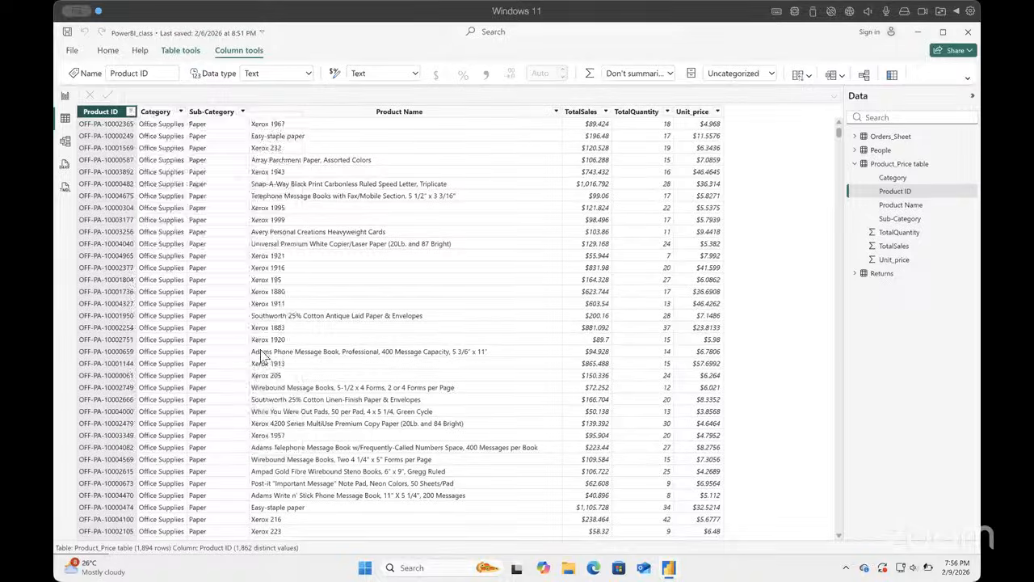
left_click(130, 111)
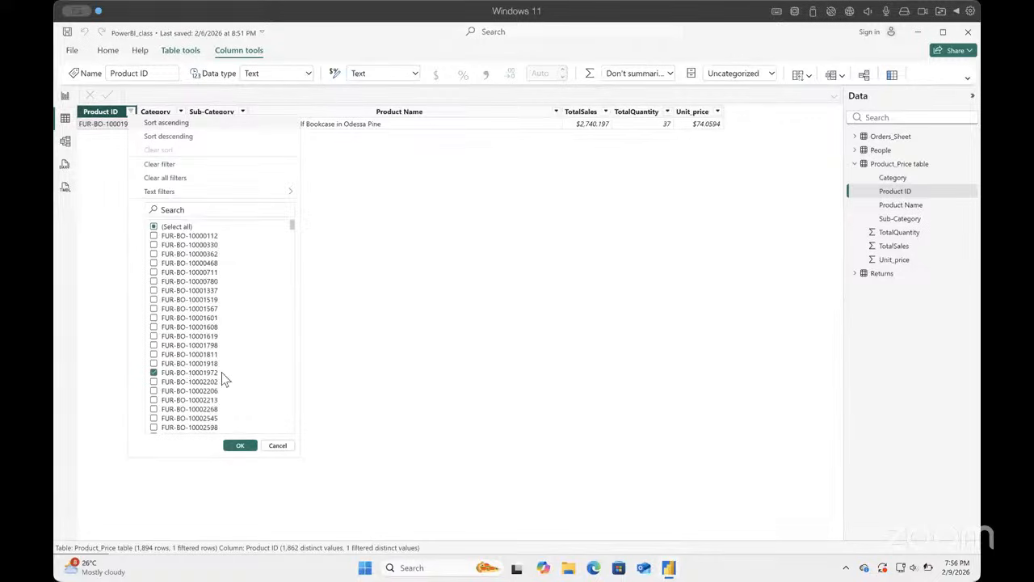
scroll(225, 379, "down", 3)
scroll(224, 376, "up", 3)
left_click(155, 229)
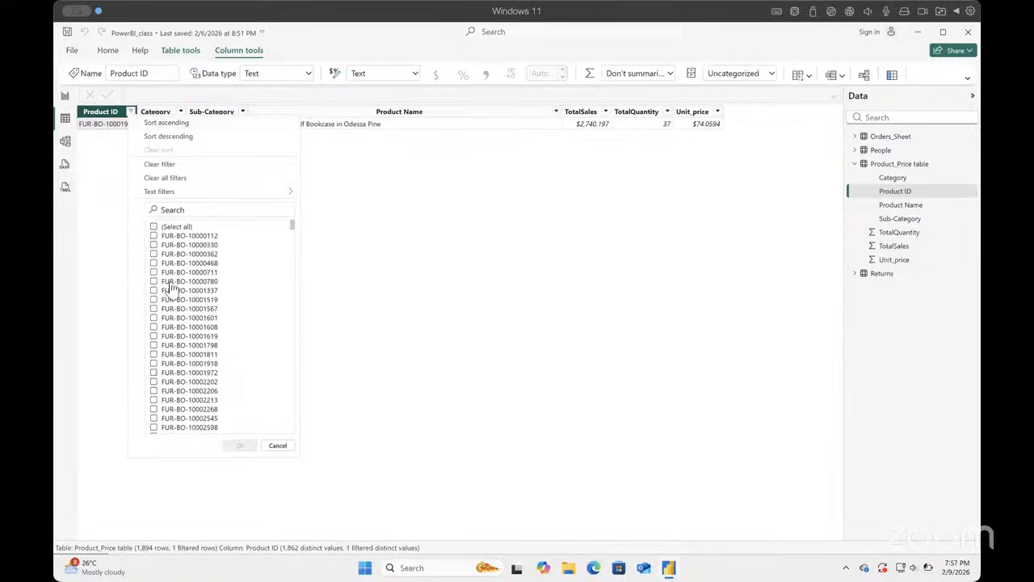
left_click(155, 228)
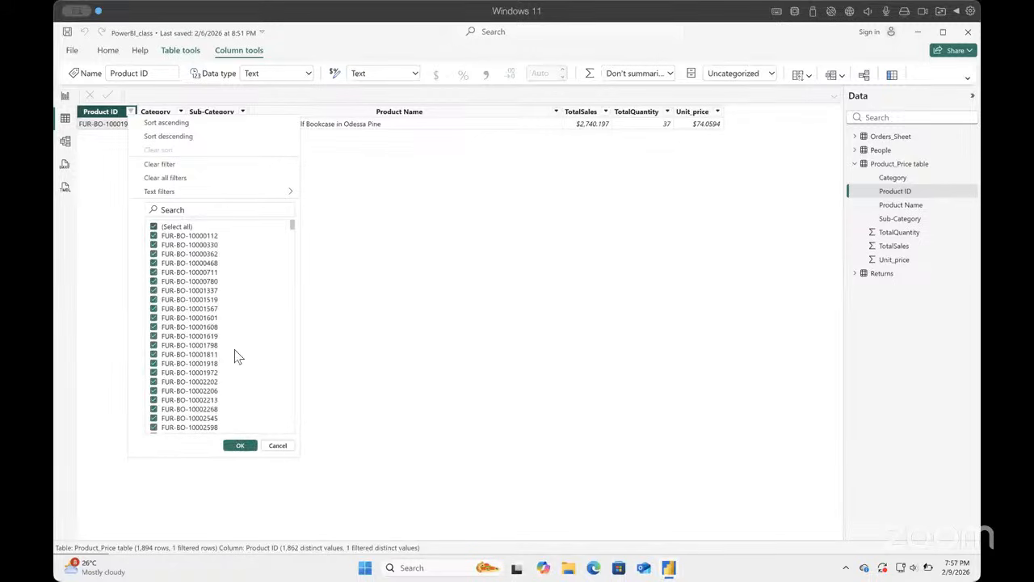
scroll(237, 358, "down", 10)
scroll(238, 358, "down", 20)
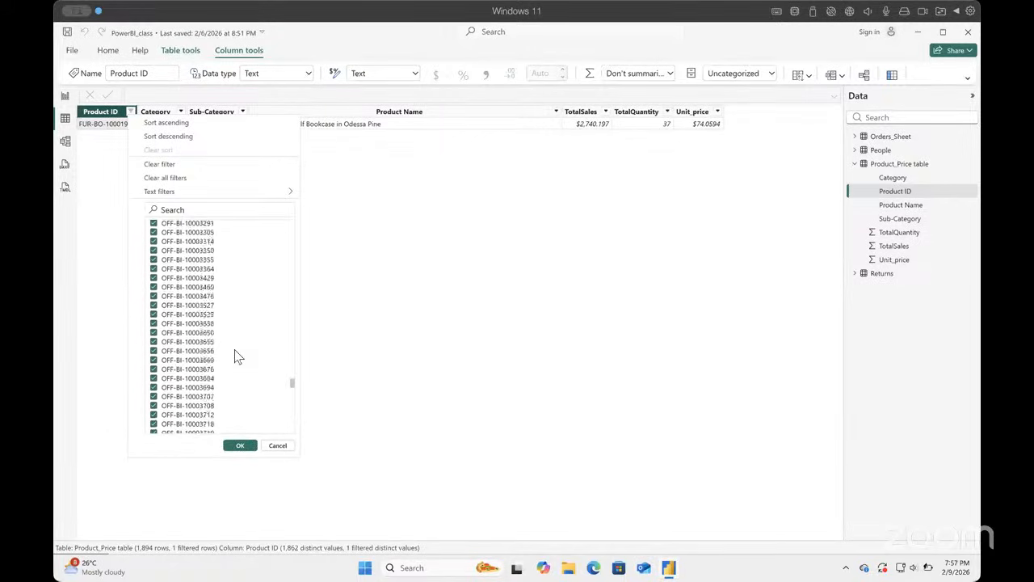
left_click(277, 447)
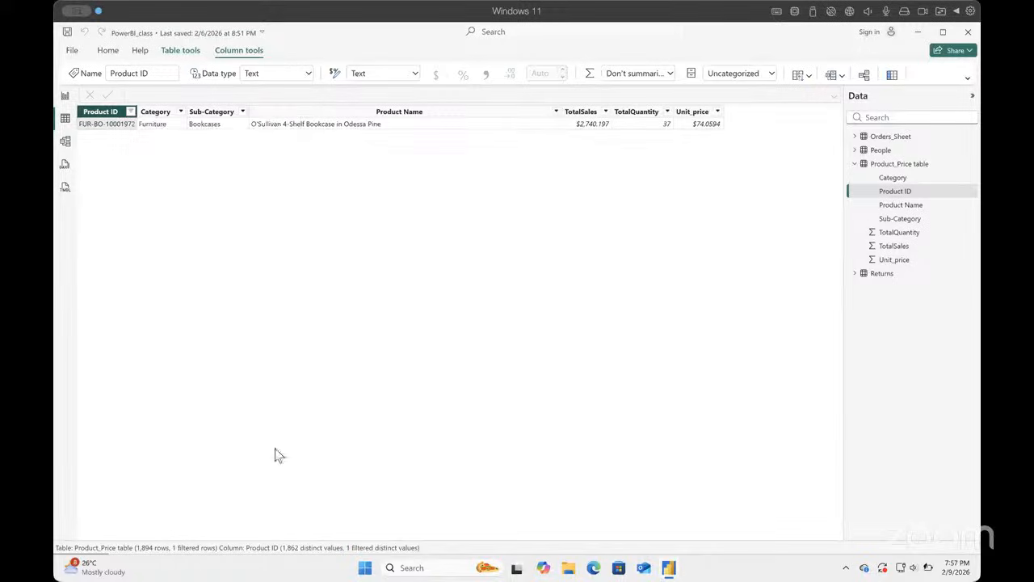
Step: Clear all filters from Product_Price table so every product row is shown
left_click(130, 111)
left_click(164, 179)
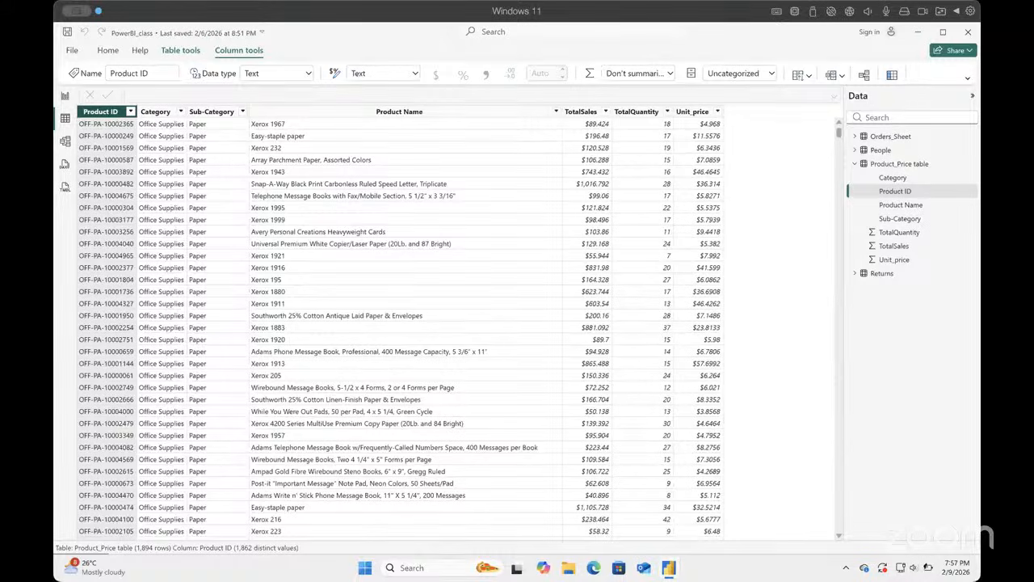
Step: Delete the many-to-many Product ID relationship between Orders_Sheet and Product_Price table in the model
left_click(65, 141)
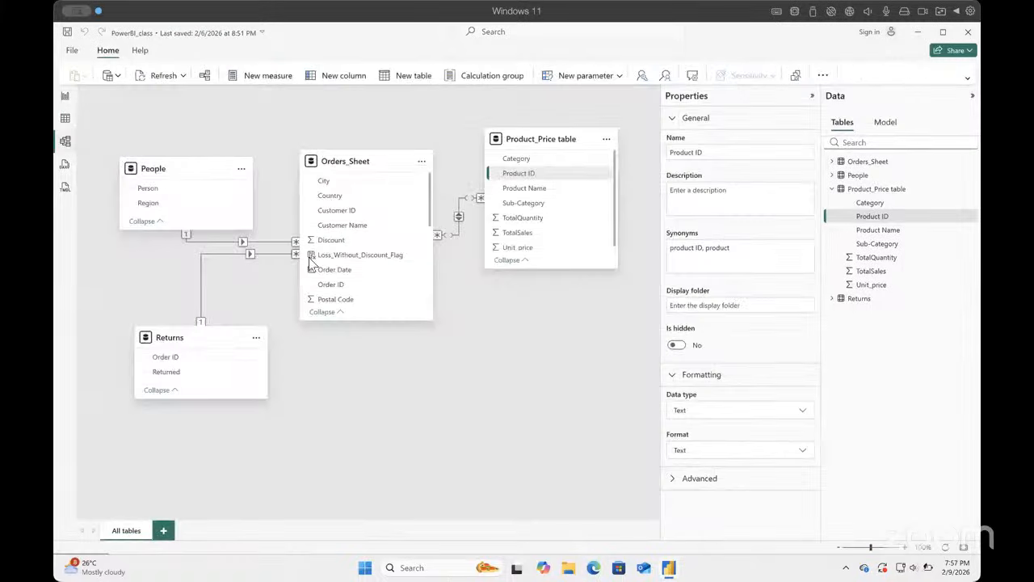
left_click(458, 218)
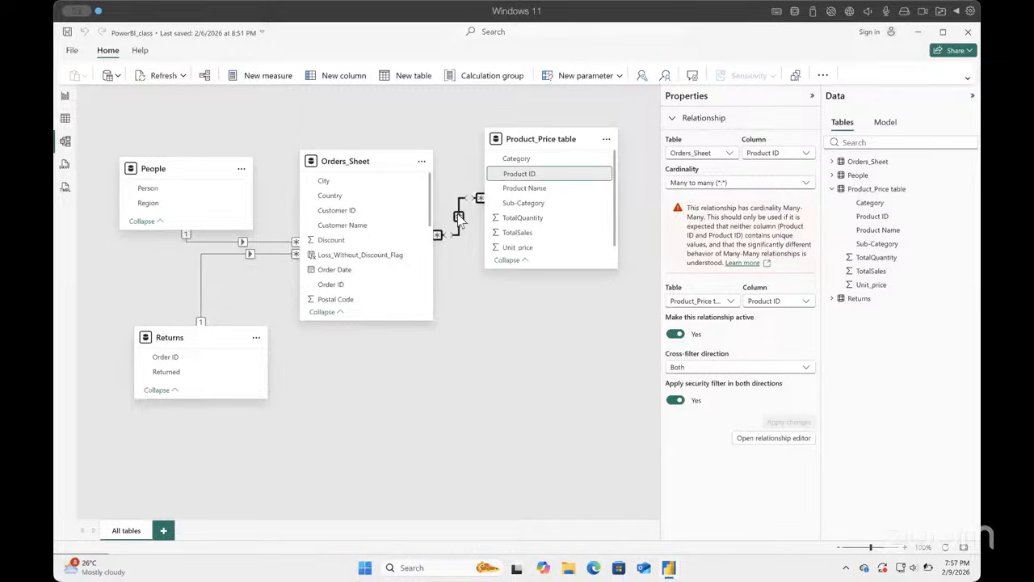
right_click(460, 220)
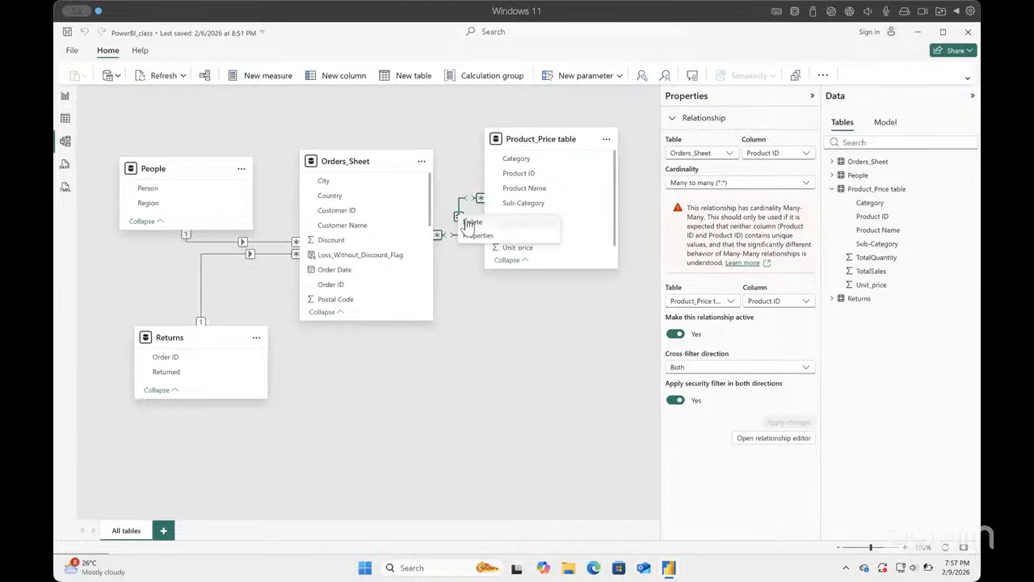
left_click(477, 220)
left_click(584, 339)
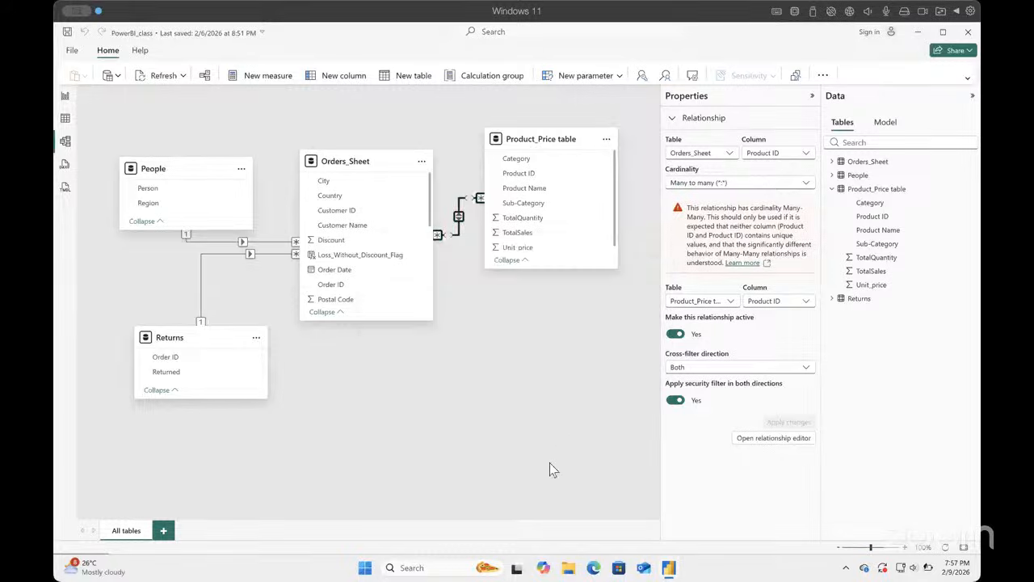
left_click(553, 327)
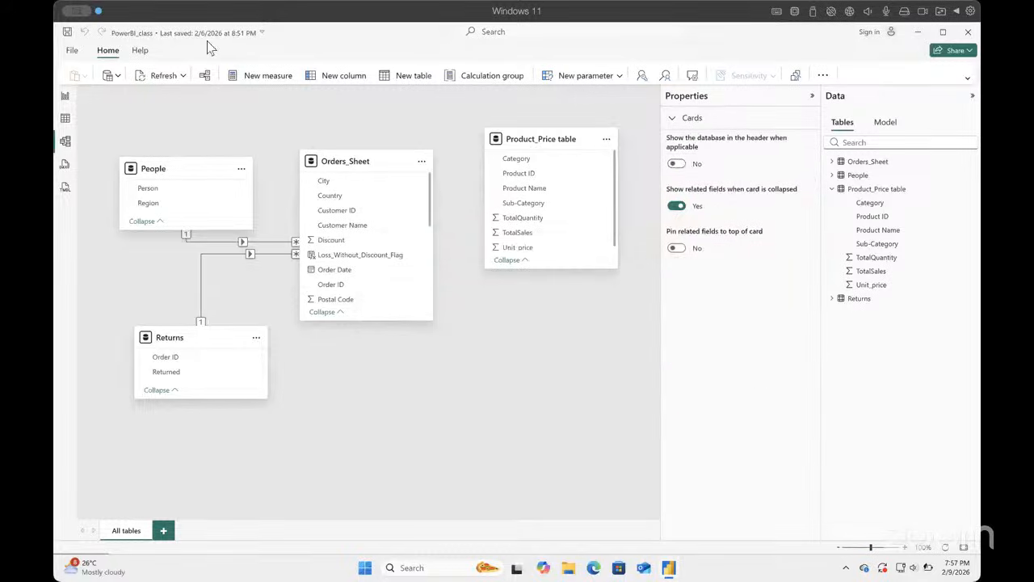
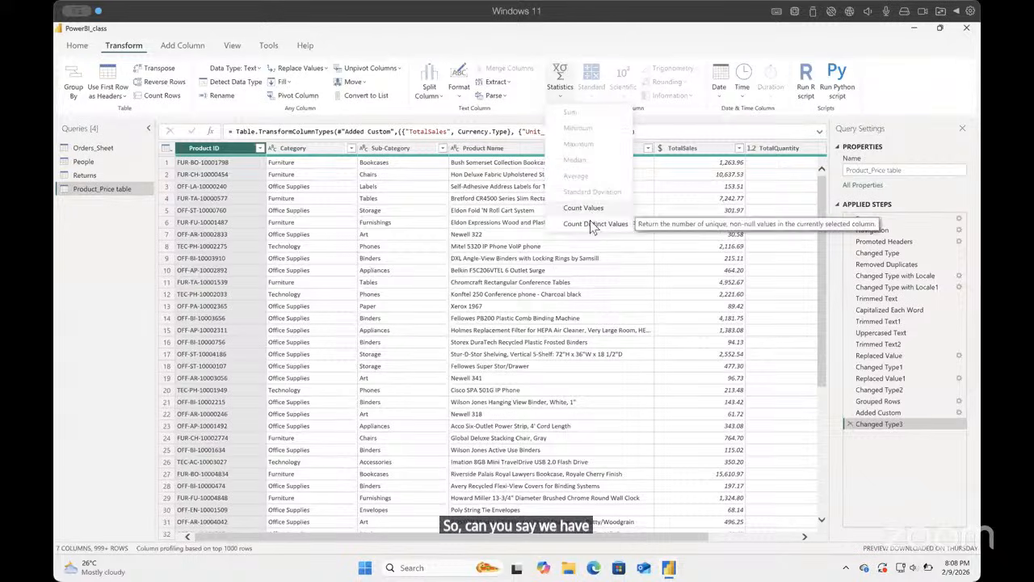
Step: Calculate the distinct count of Product ID values in Product_Price table and discard the resulting count step
left_click(590, 225)
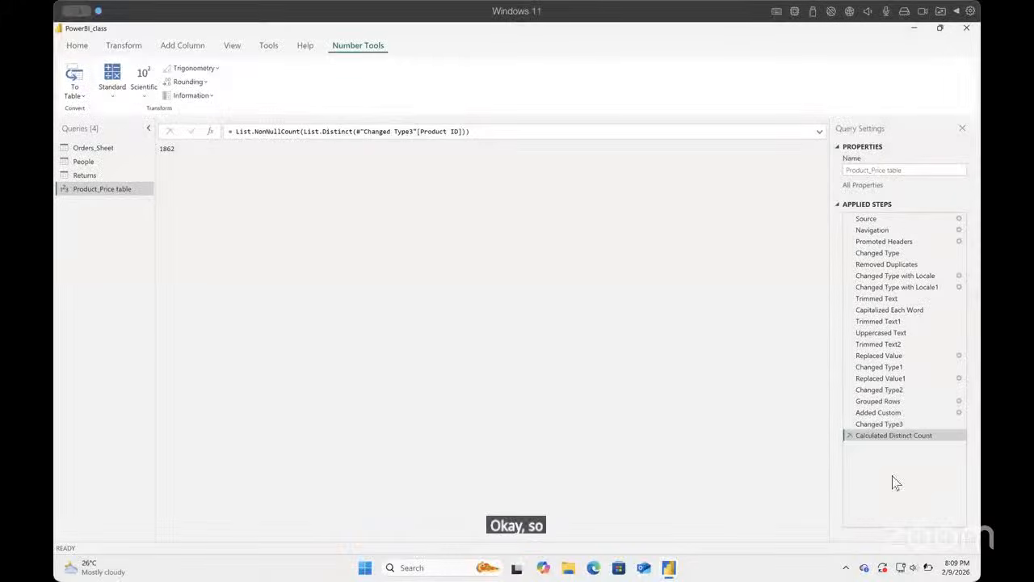
left_click(849, 434)
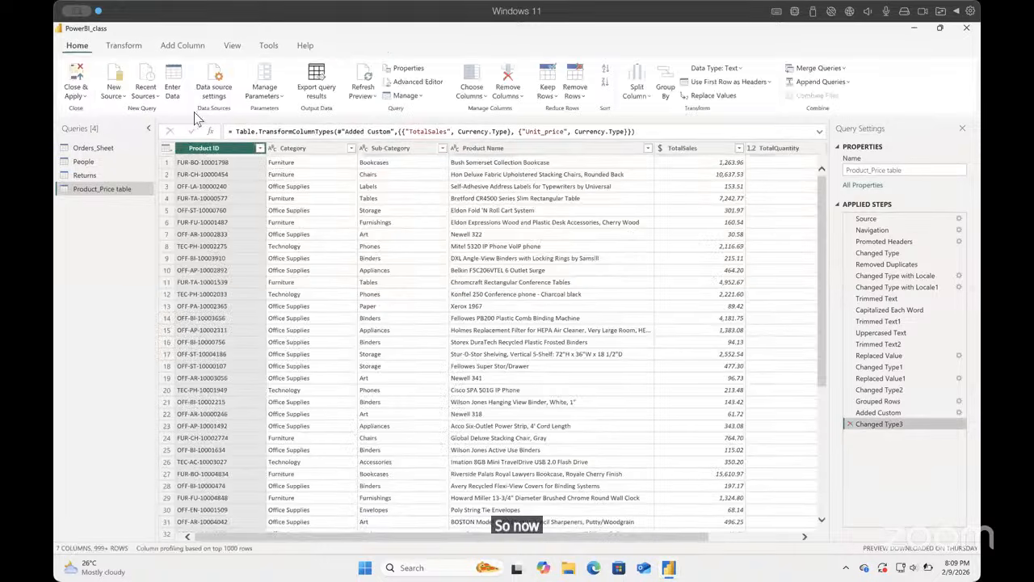
left_click(124, 46)
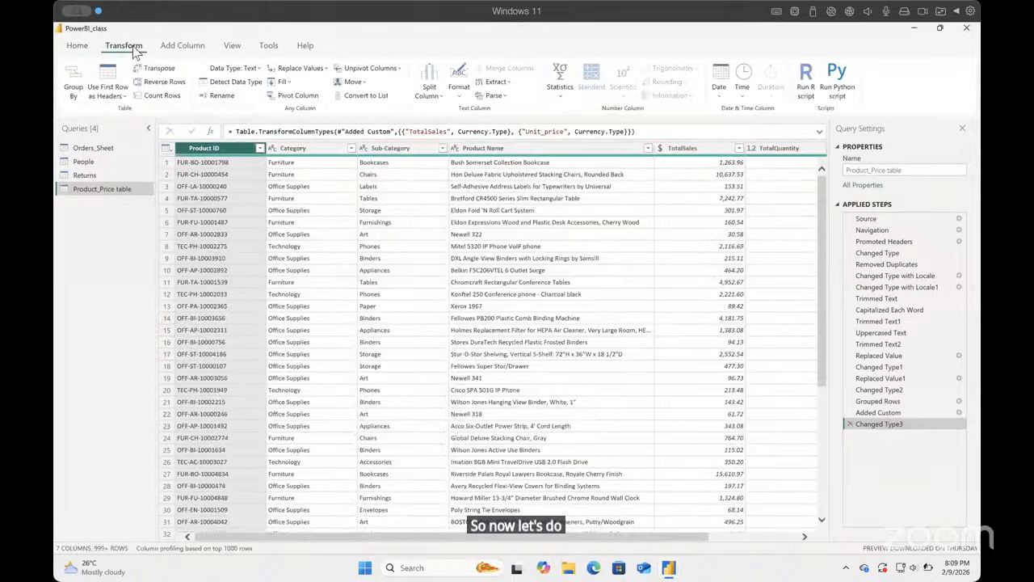
left_click(81, 91)
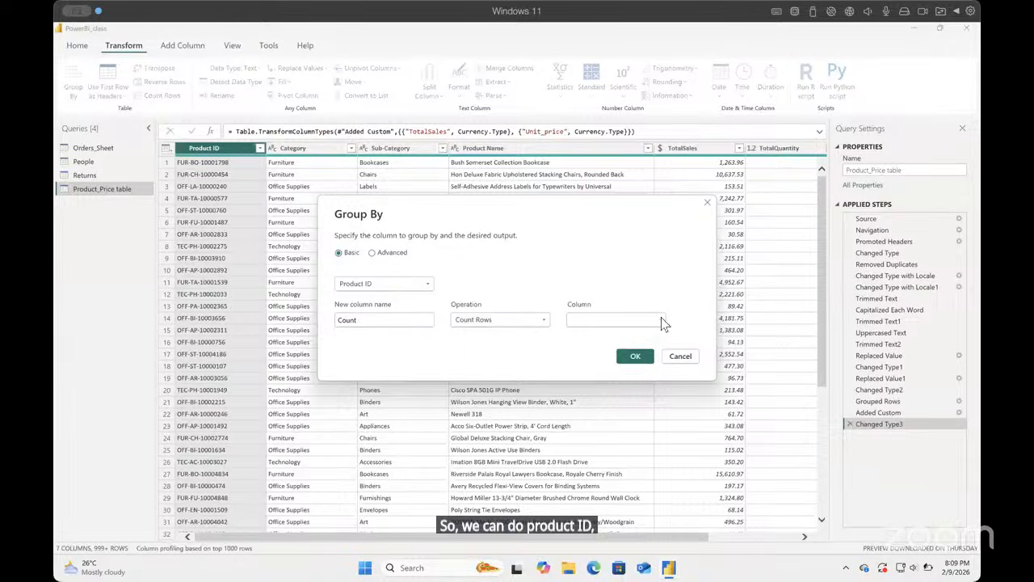
left_click(507, 326)
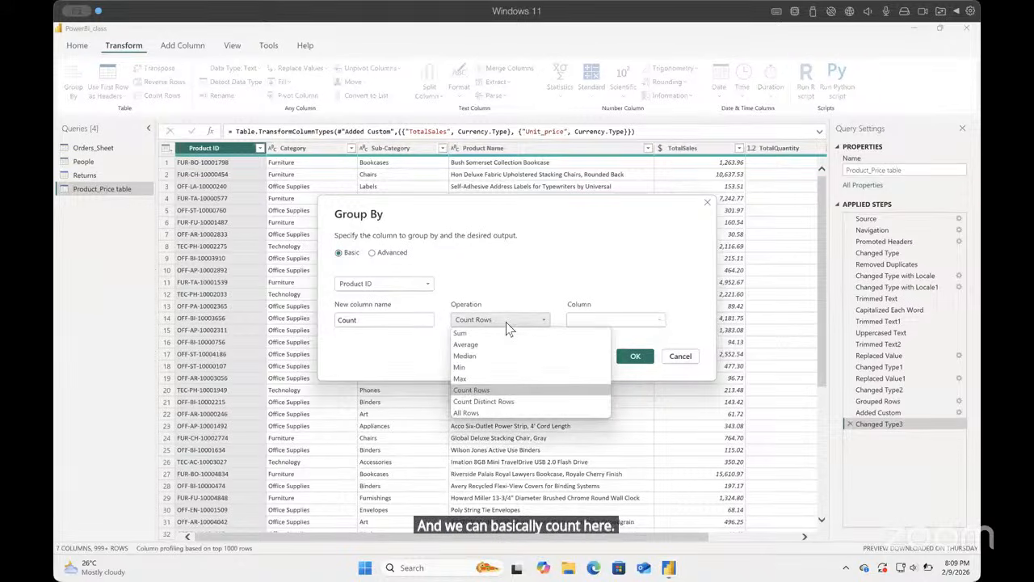
left_click(508, 326)
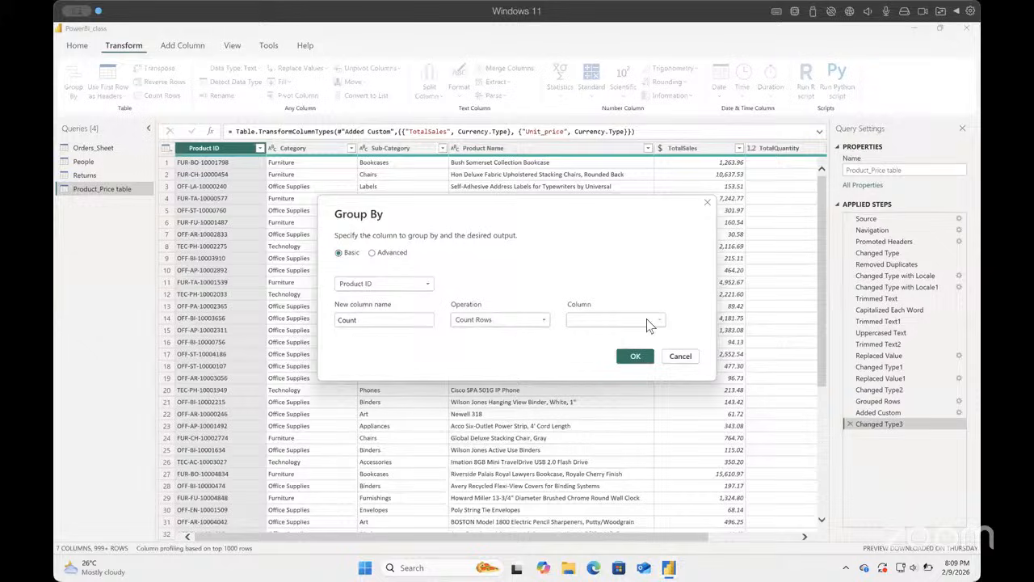
left_click(373, 252)
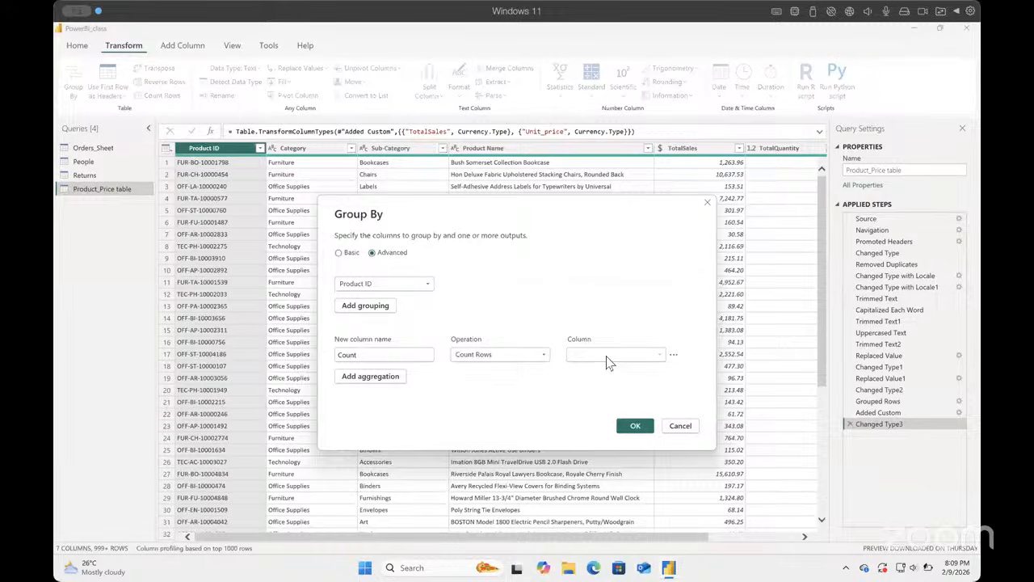
left_click(371, 378)
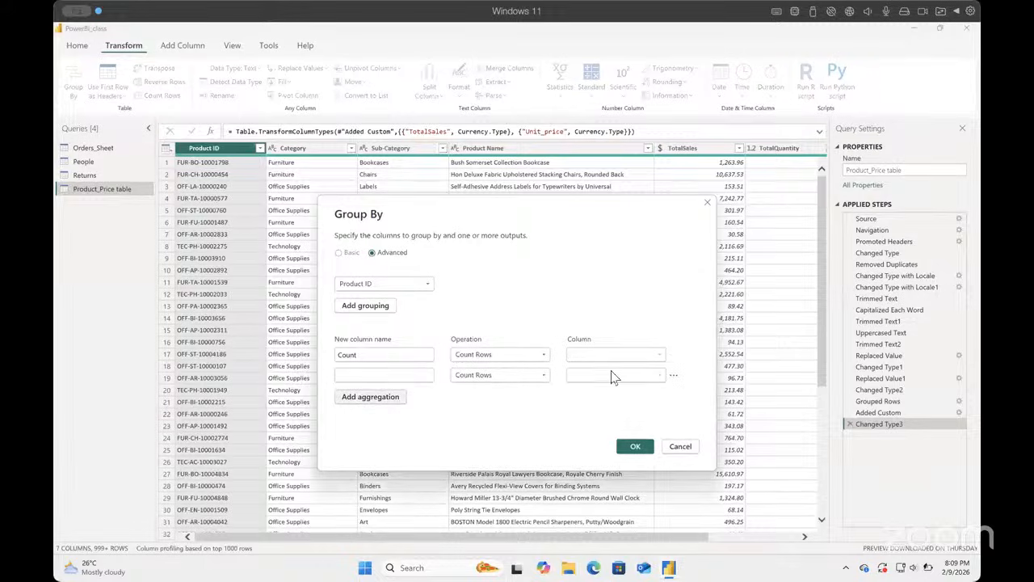
left_click(673, 357)
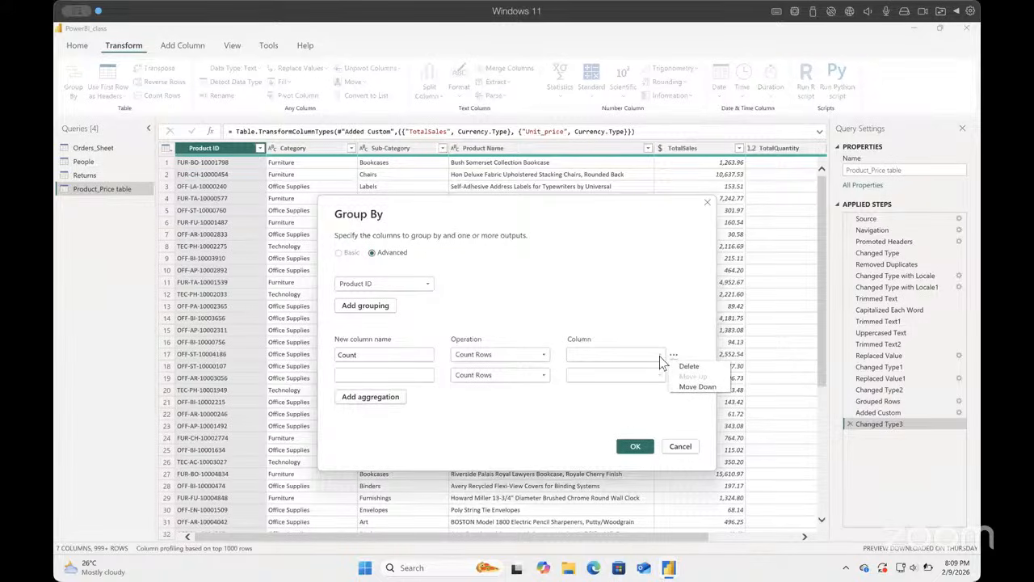
left_click(660, 356)
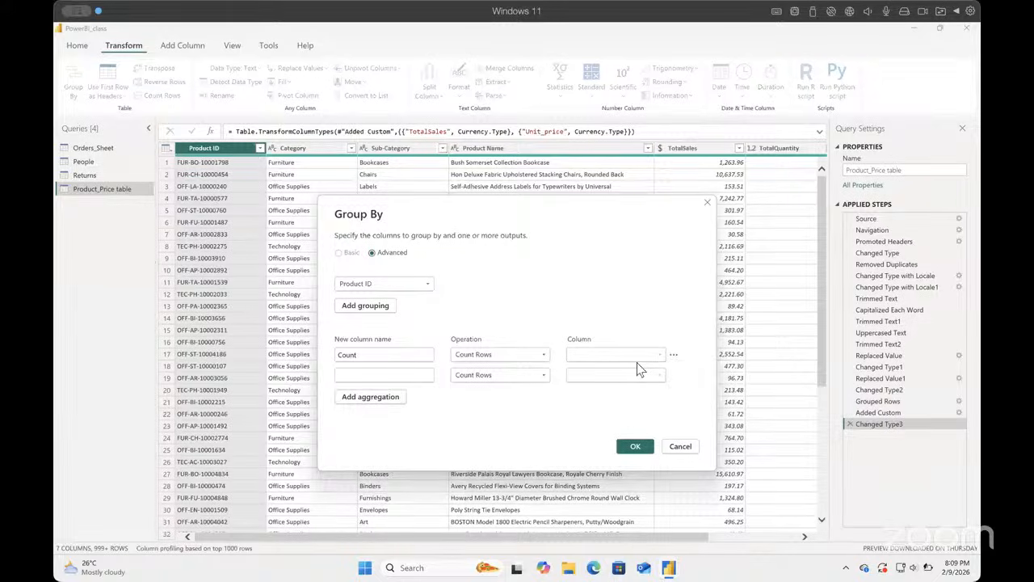
left_click(681, 447)
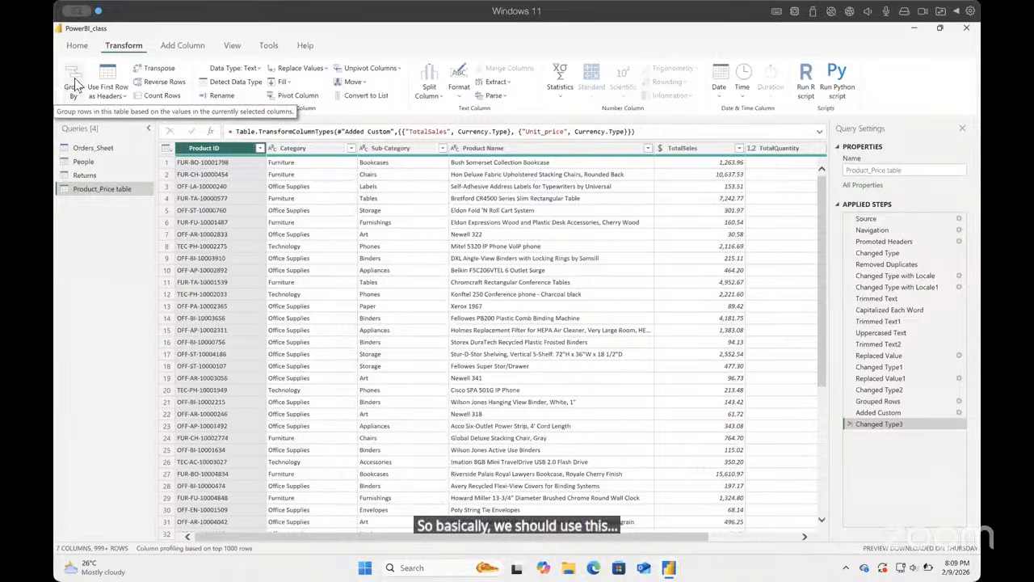
Step: Count all non-null Product ID values in Product_Price table and remove the resulting count step from the query
left_click(563, 101)
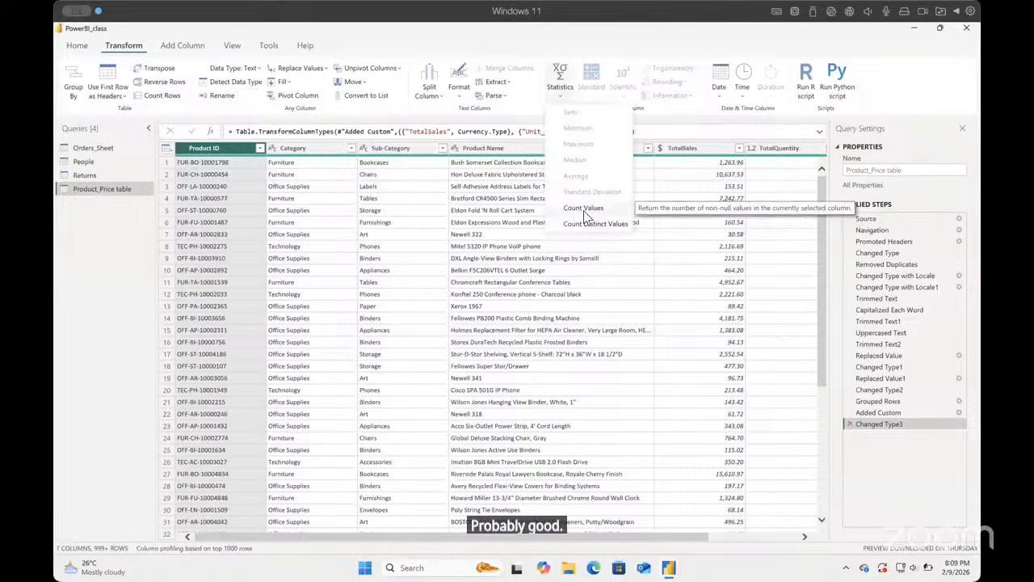
left_click(590, 212)
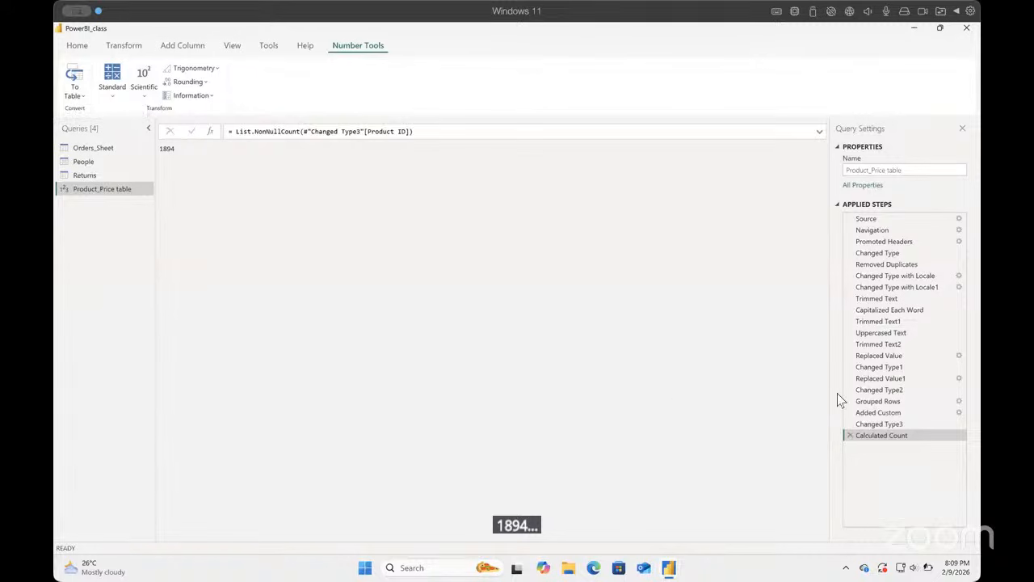
left_click(848, 435)
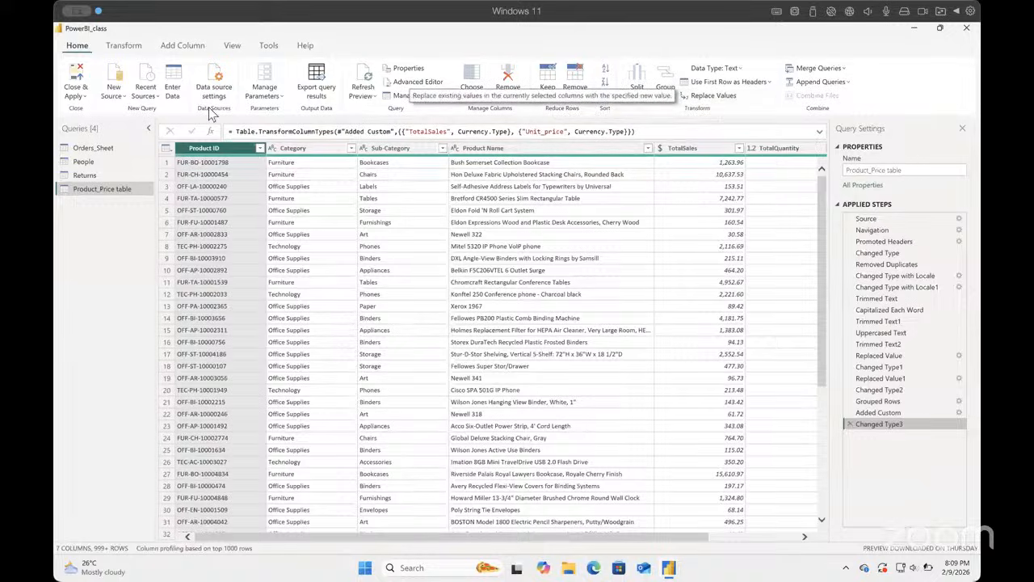
Step: Calculate the number of distinct Product ID values in Product_Price table again
left_click(129, 46)
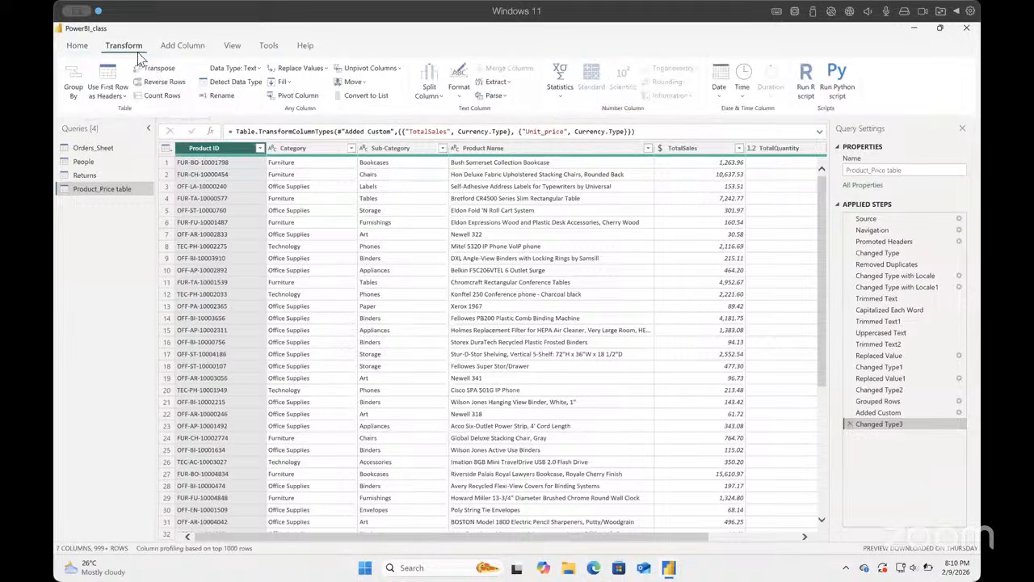
left_click(557, 85)
left_click(602, 223)
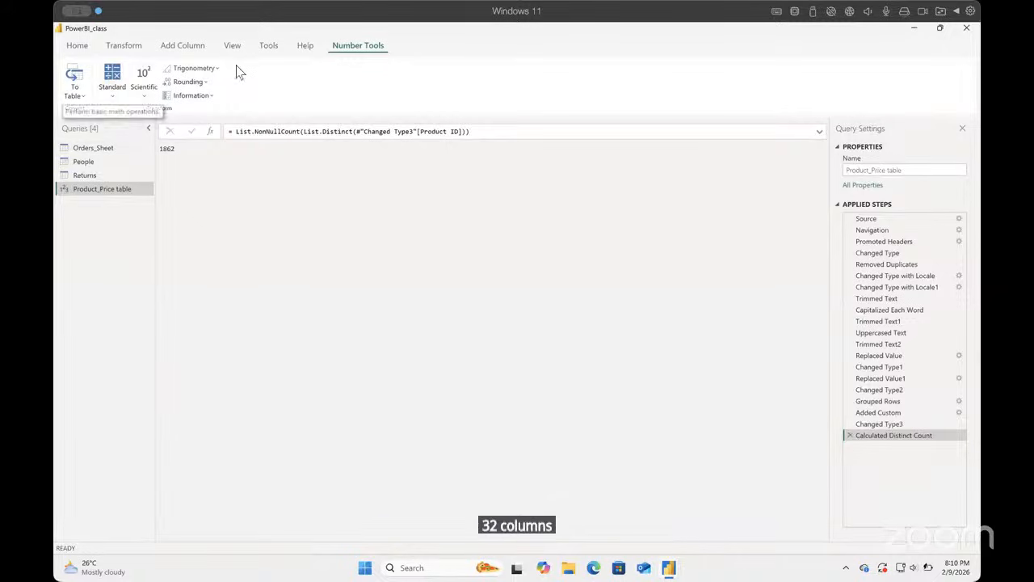
Step: Review the Product_Price table query code in the Advanced Editor and delete the Calculated Distinct Count step
left_click(77, 47)
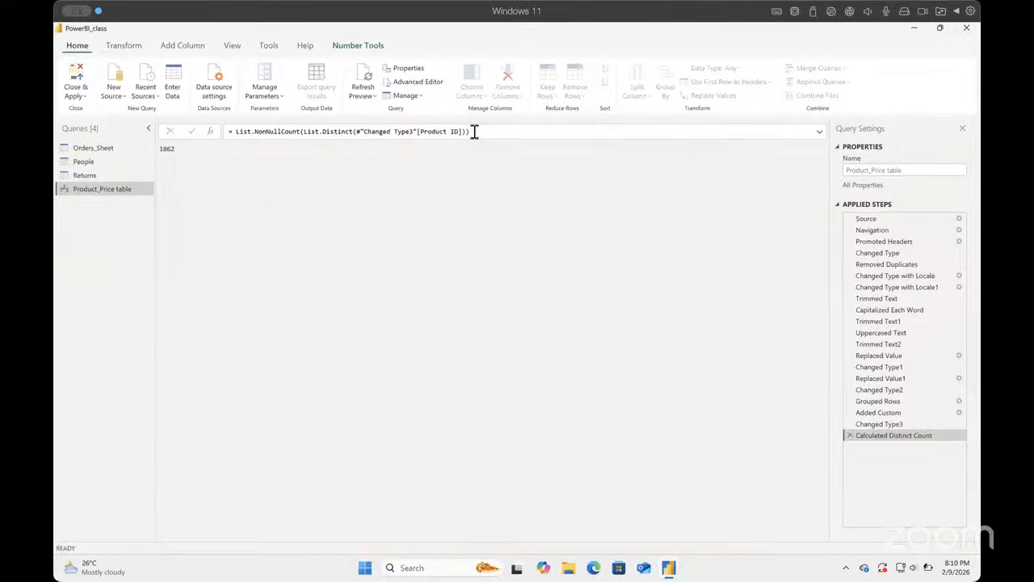
left_click(414, 82)
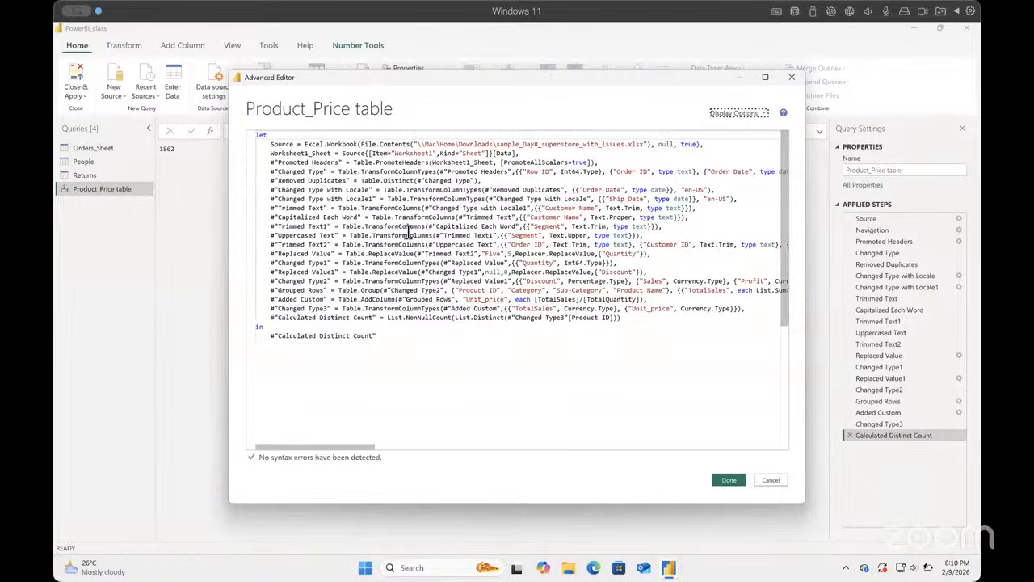
left_click(790, 76)
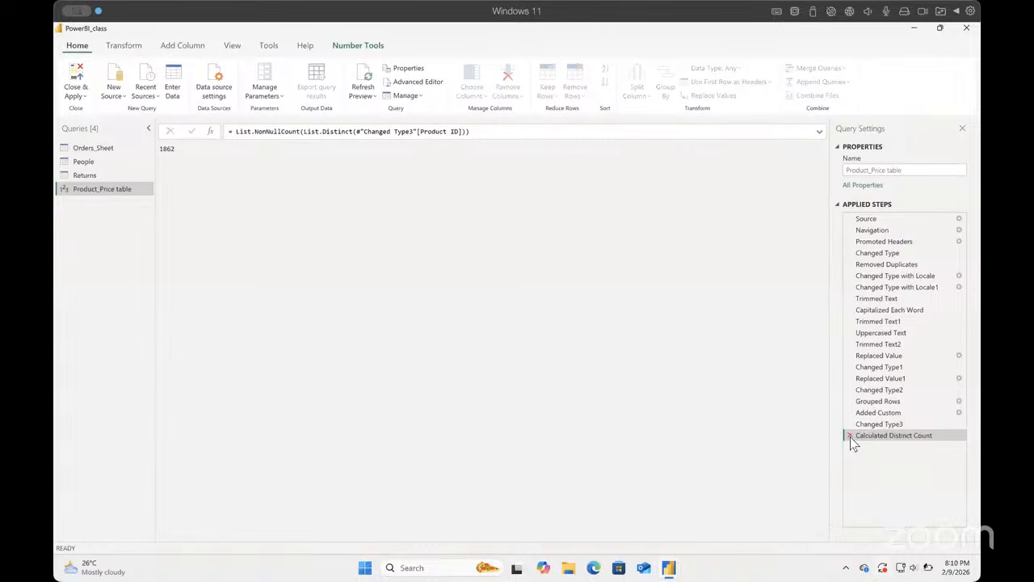
left_click(849, 435)
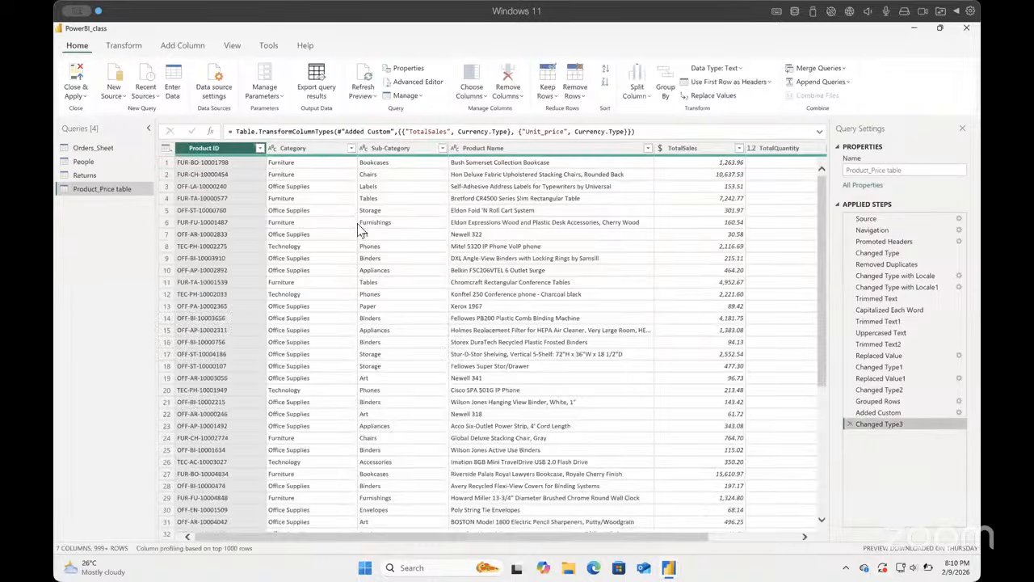
Step: Remove duplicate rows from Product_Price table based on all of its columns
left_click(581, 97)
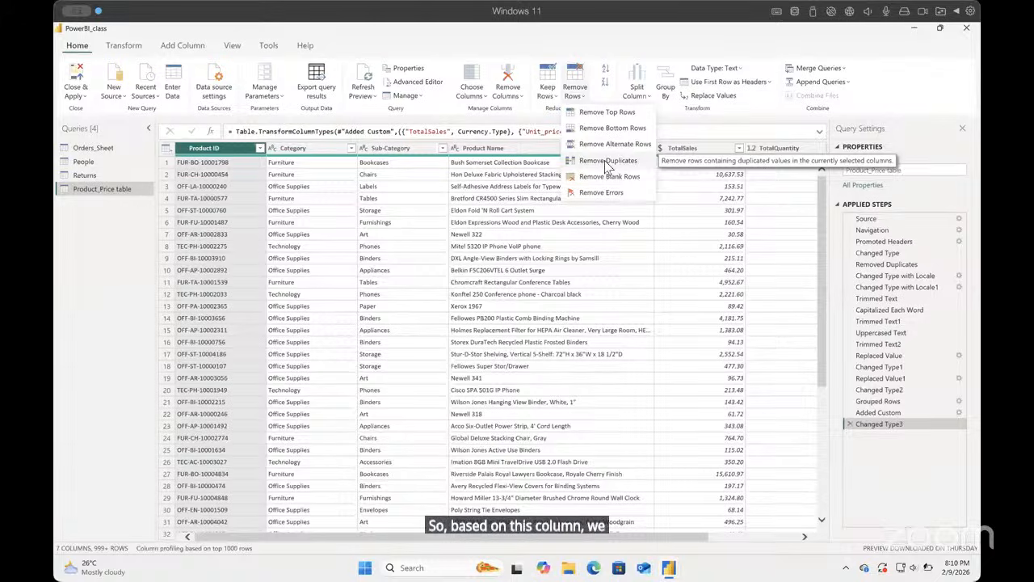
left_click(537, 248)
left_click(208, 161)
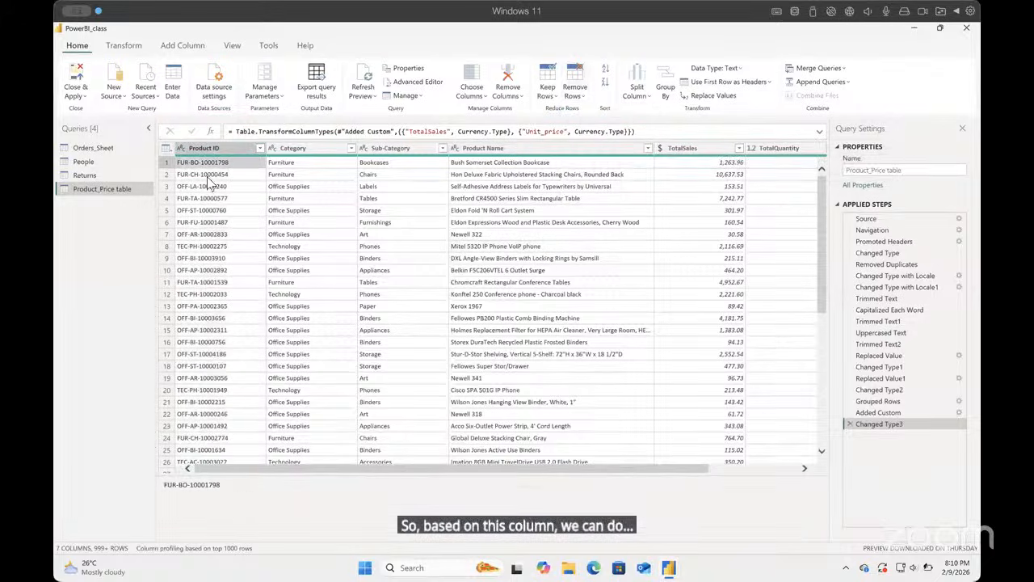
key("ctrl+a")
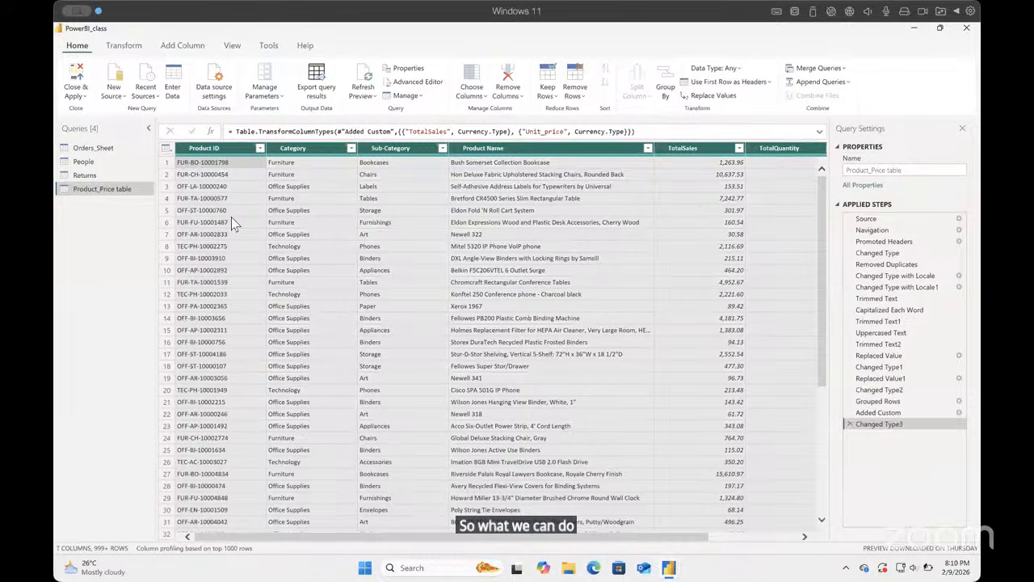
left_click(585, 97)
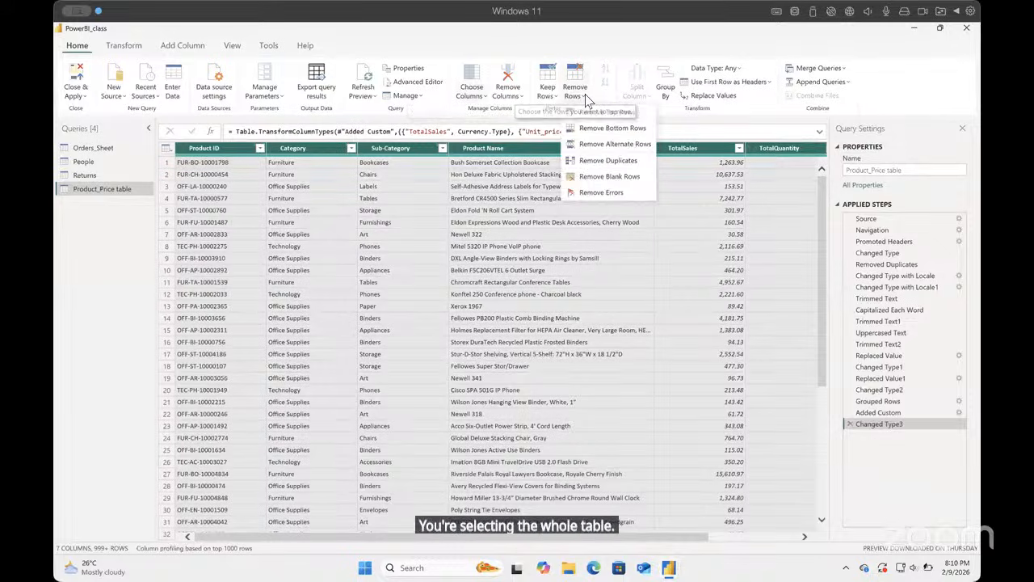
left_click(608, 160)
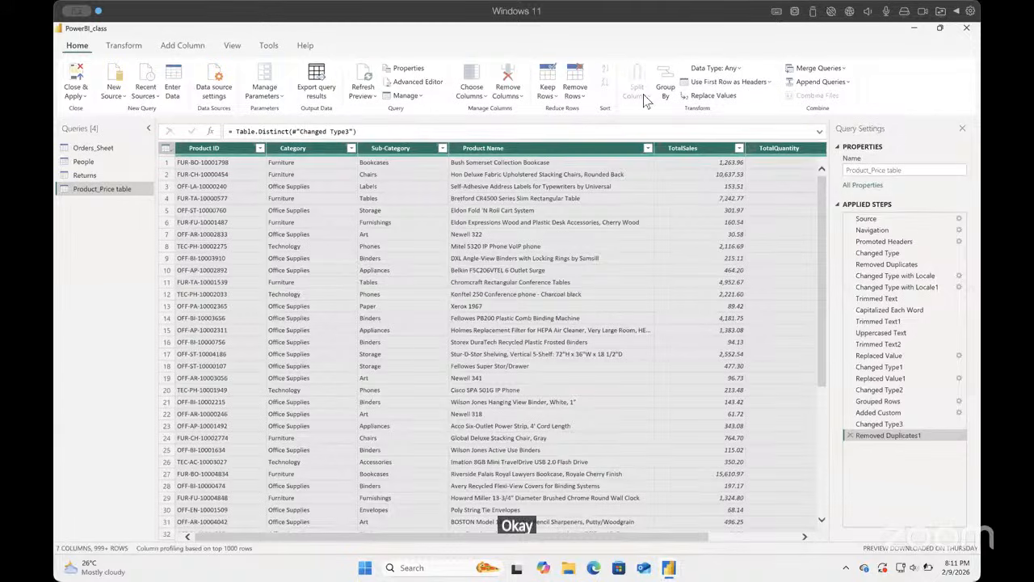
Step: Count the distinct Product ID values of the deduplicated Product_Price table and delete that count step
left_click(129, 47)
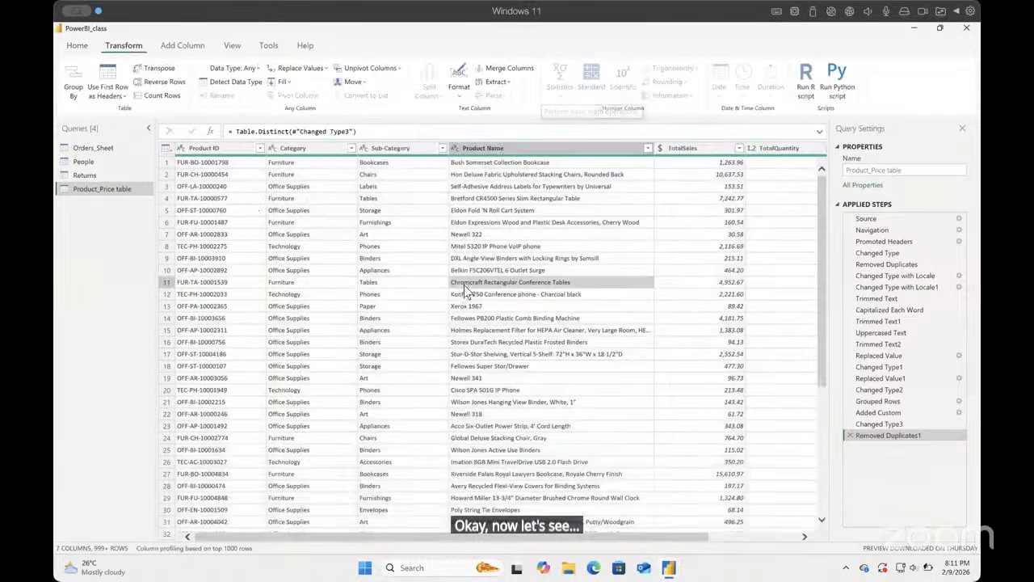
left_click(238, 150)
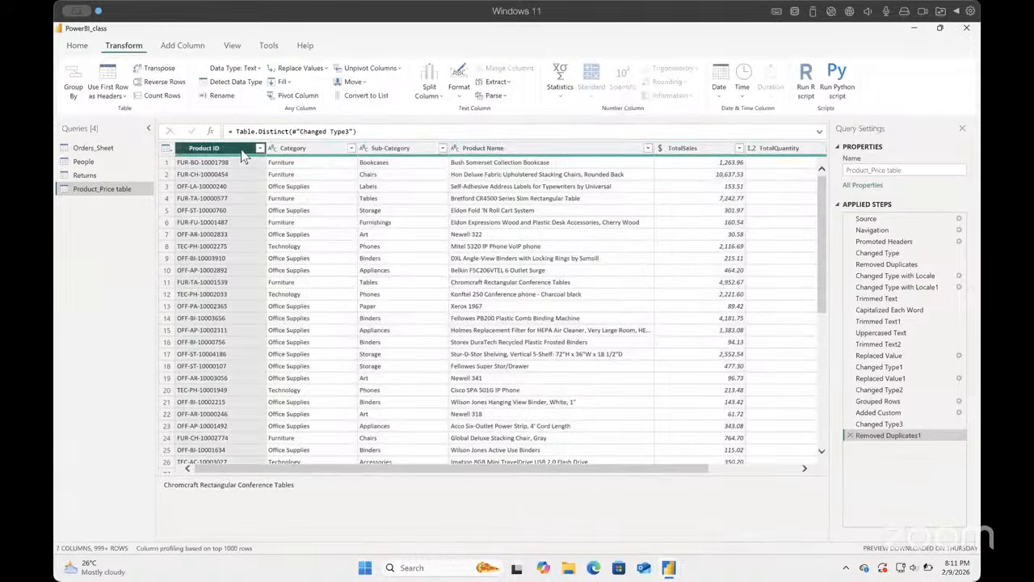
left_click(559, 89)
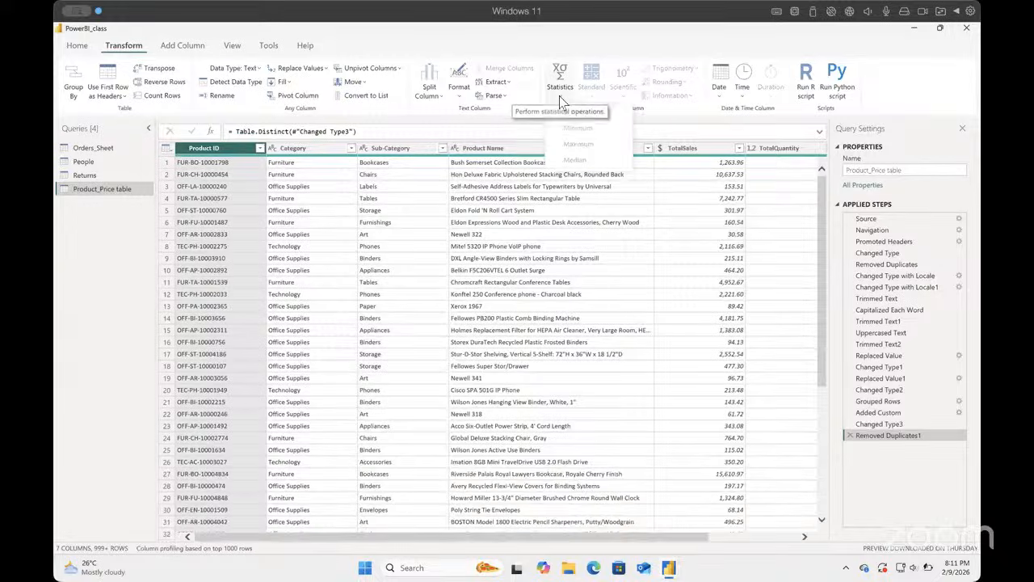
left_click(600, 225)
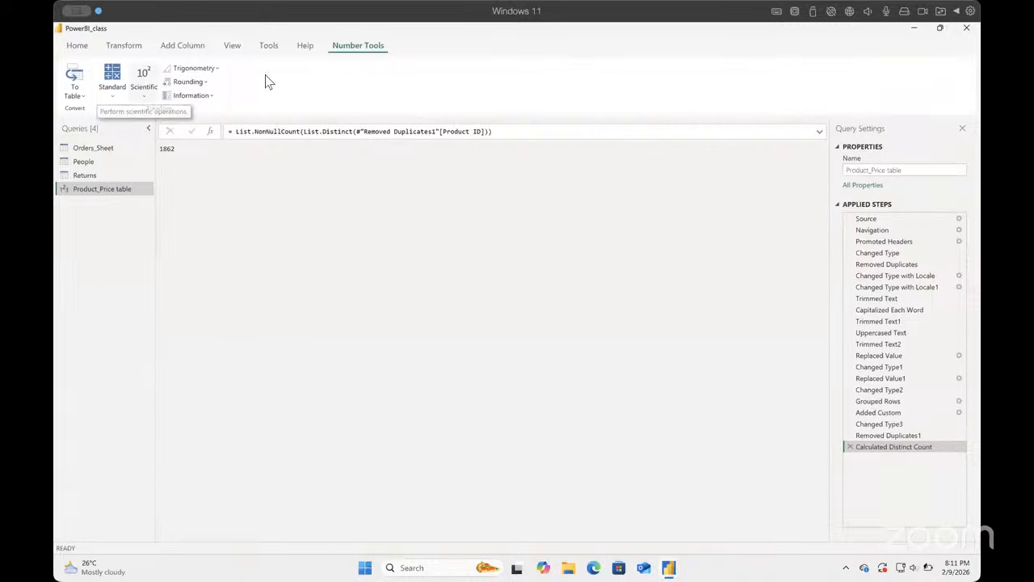
left_click(849, 446)
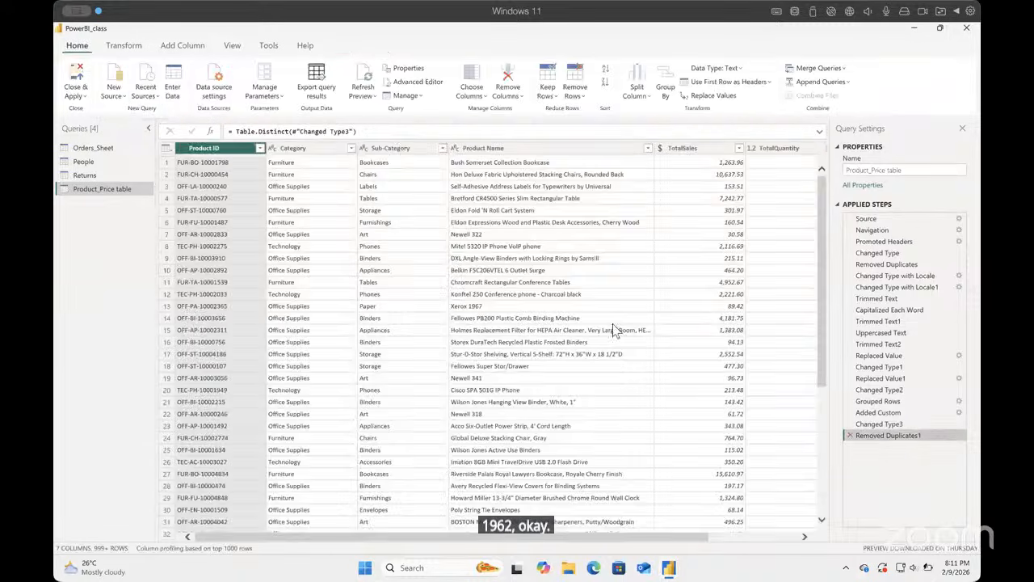
Step: Count all Product ID values of the deduplicated Product_Price table and delete the Calculated Count step
left_click(573, 90)
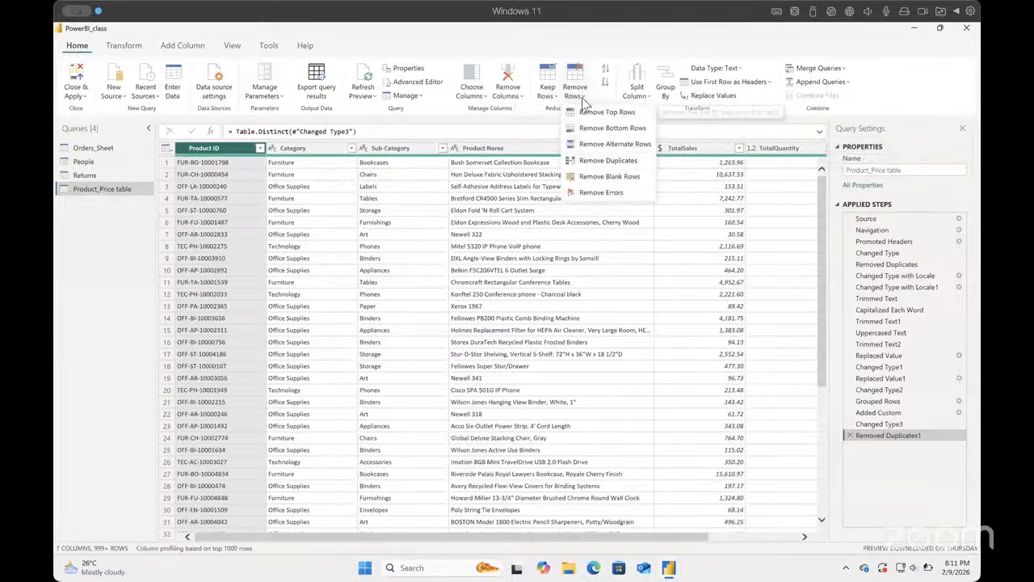
left_click(584, 104)
left_click(585, 104)
left_click(127, 59)
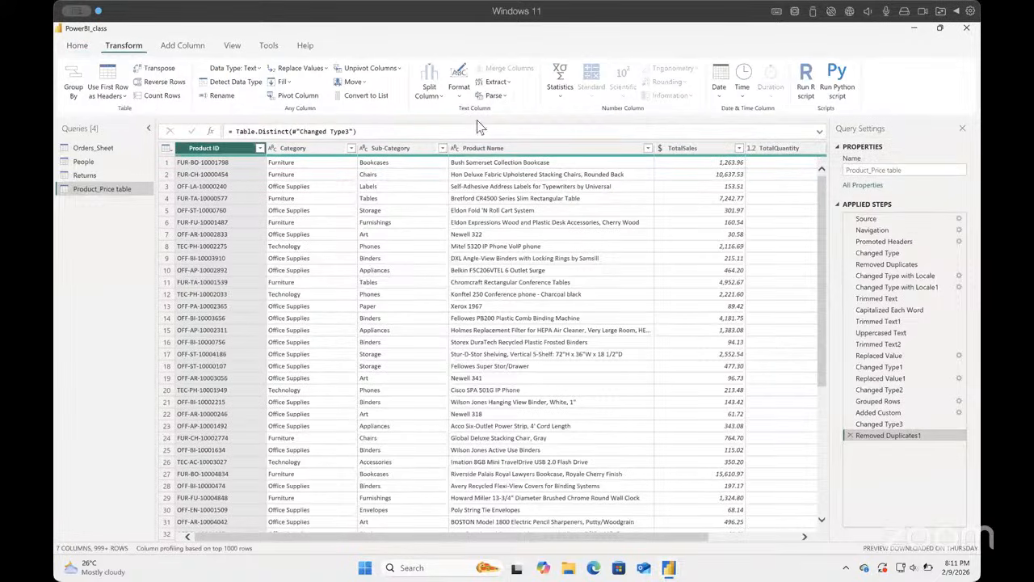
left_click(561, 90)
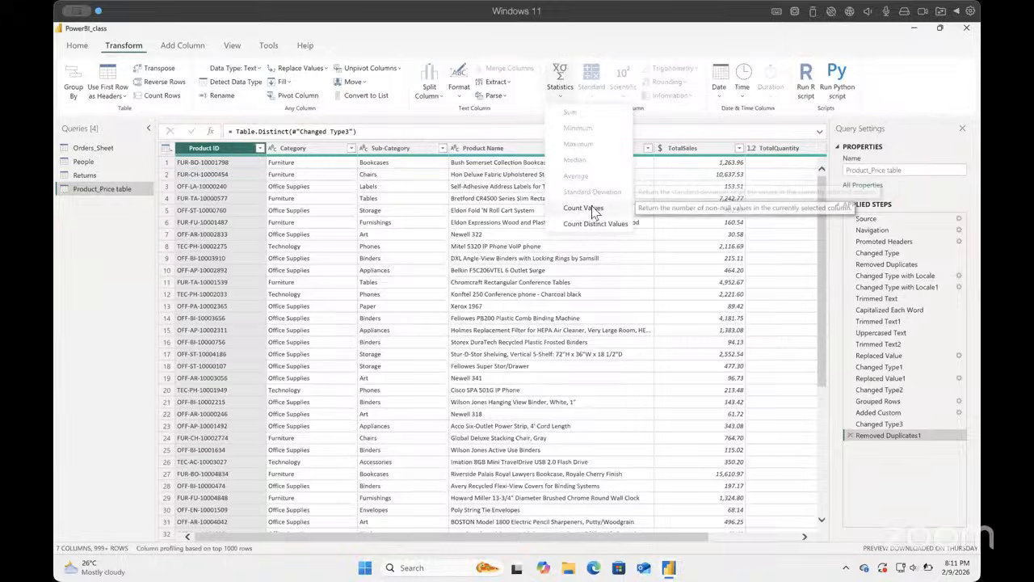
left_click(594, 207)
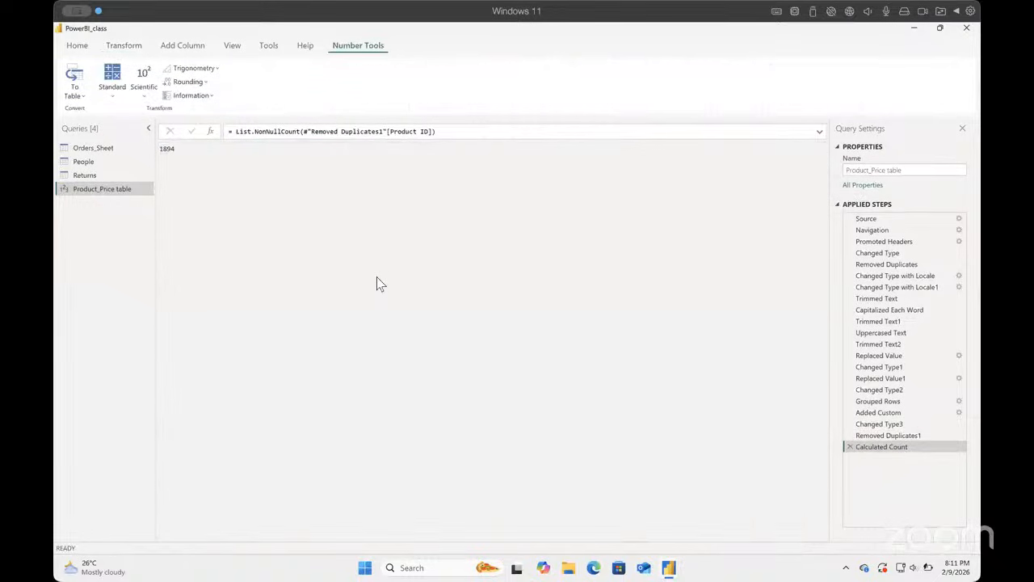
left_click(849, 447)
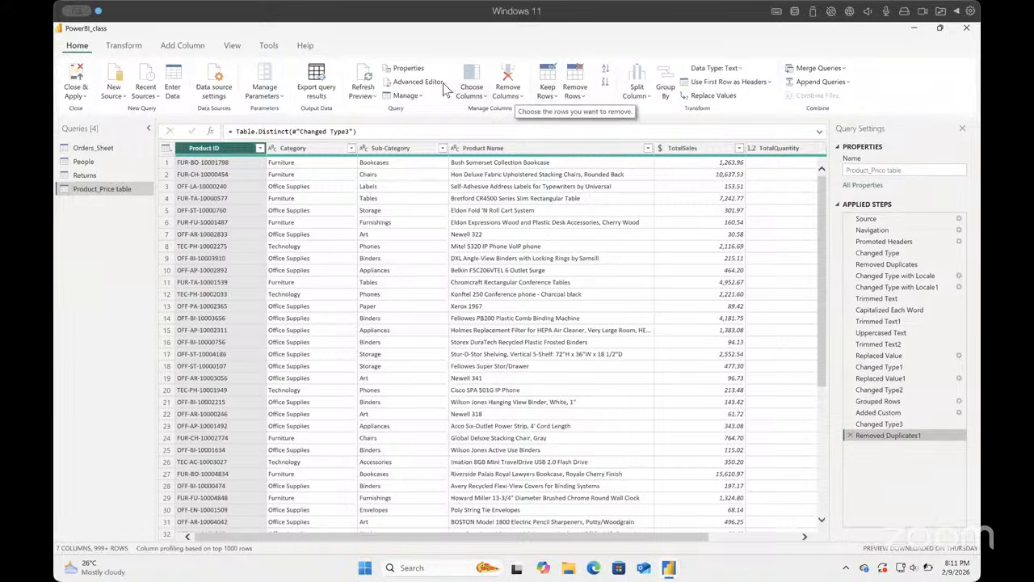
Step: Remove blank rows from the Product_Price table, along with rows containing errors in the Product ID column
left_click(138, 44)
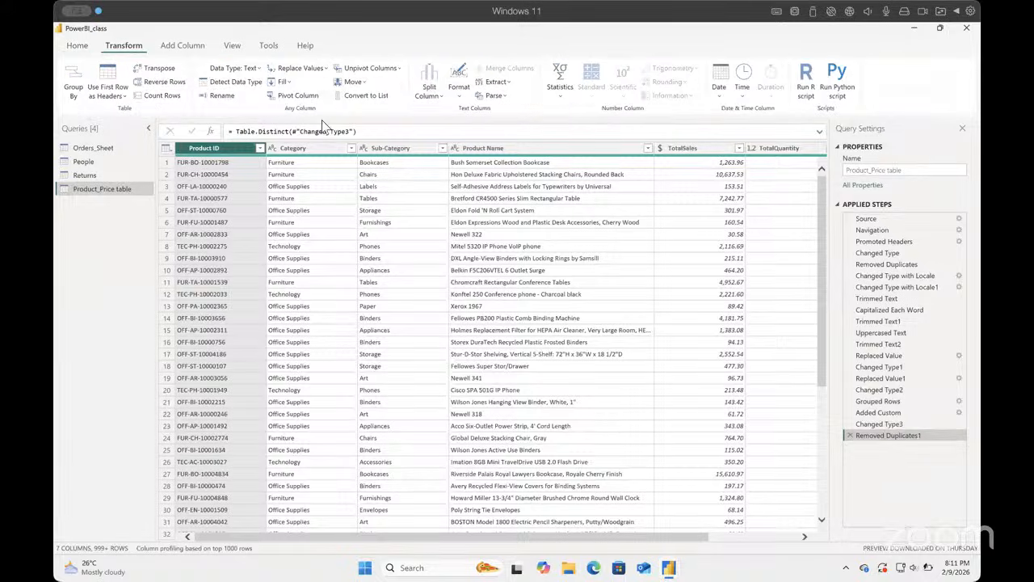
left_click(562, 95)
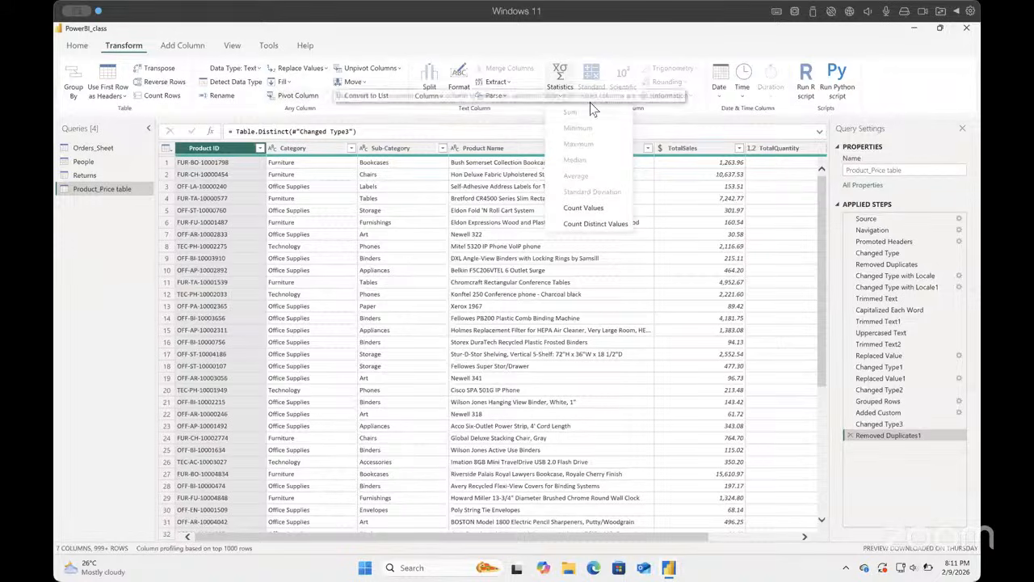
left_click(79, 46)
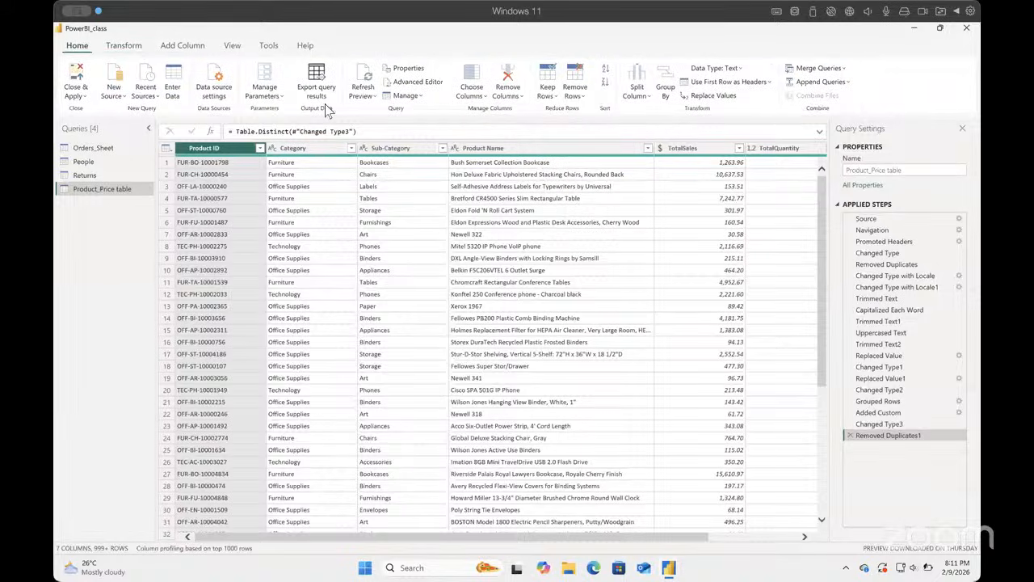
left_click(582, 96)
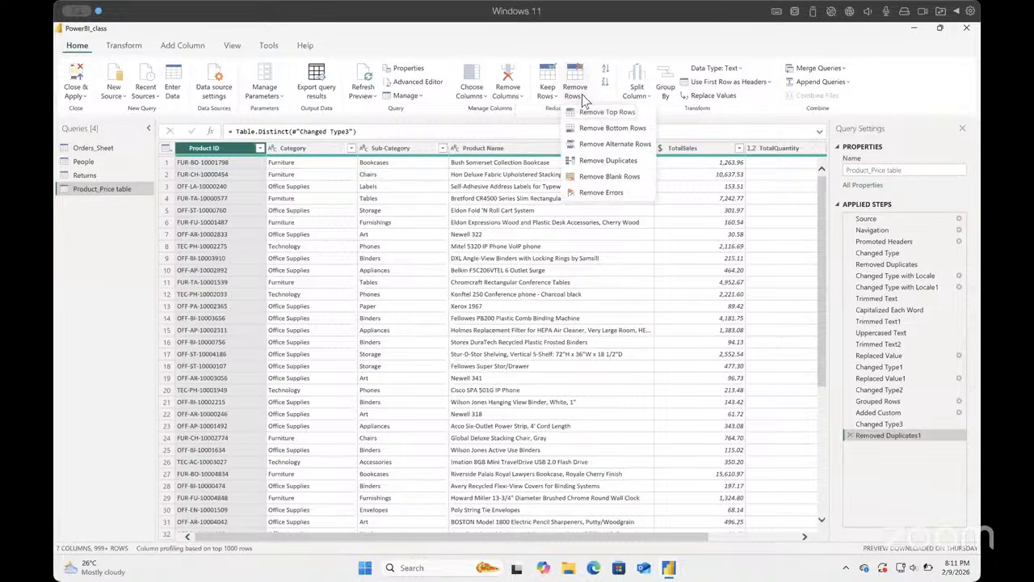
left_click(613, 176)
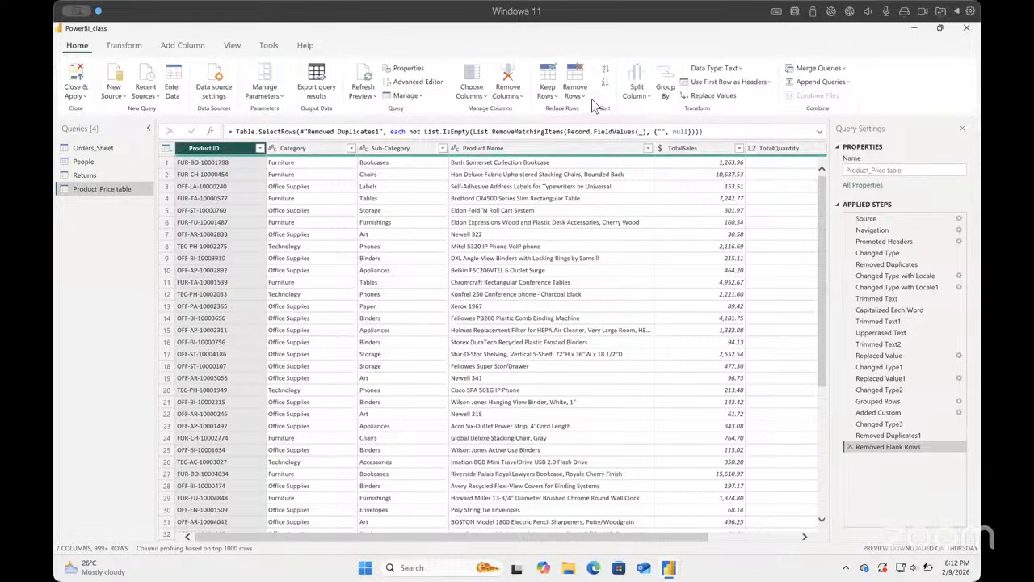
left_click(586, 100)
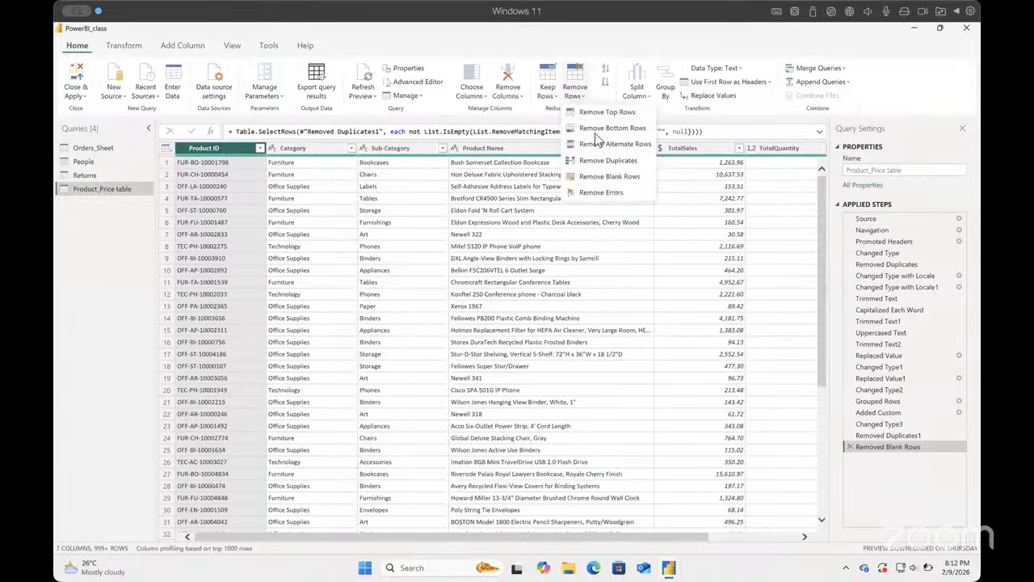
left_click(605, 191)
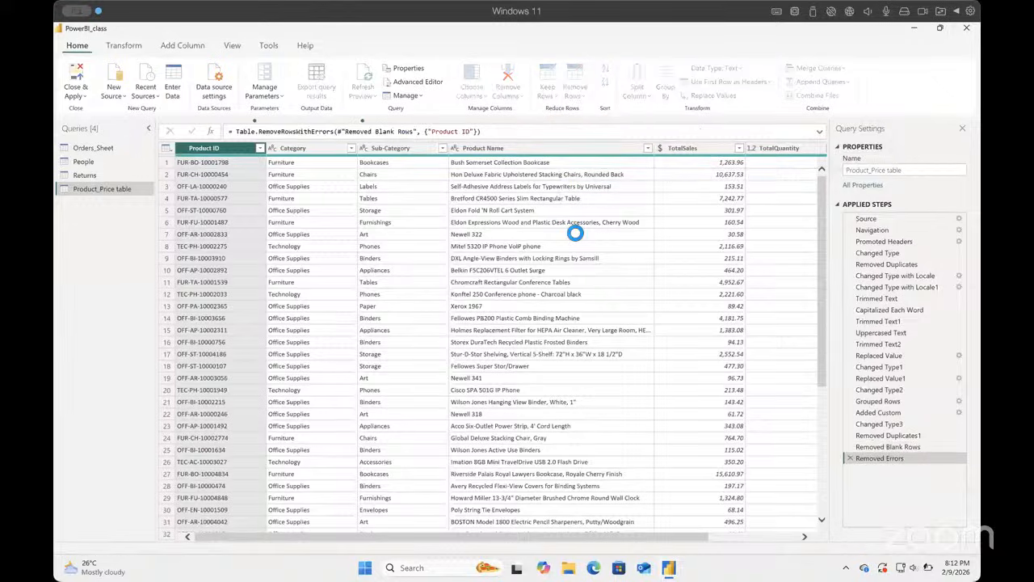
Step: Count the distinct Product ID values after the error removal and delete the Calculated Distinct Count step
left_click(137, 47)
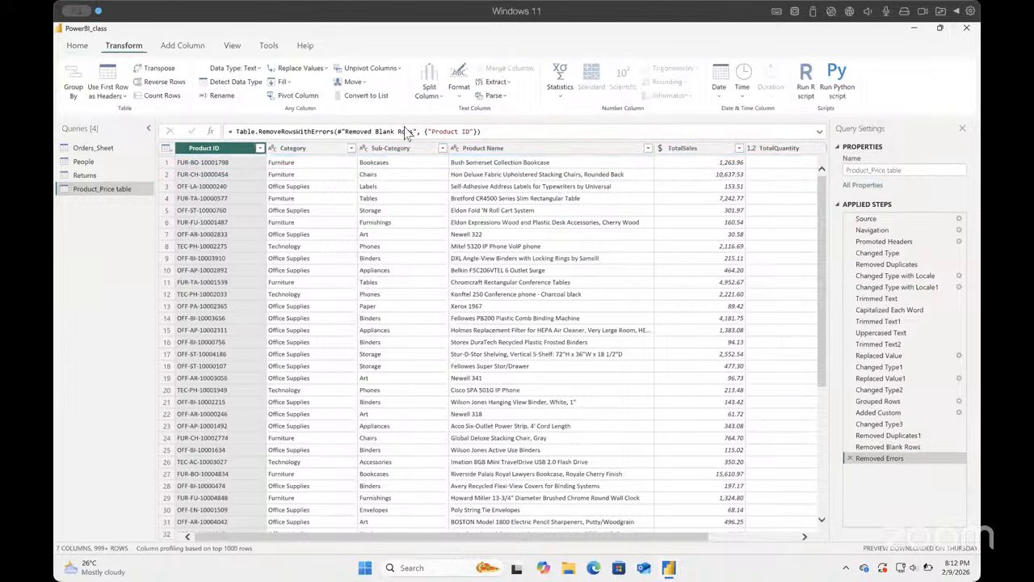
left_click(563, 103)
left_click(596, 222)
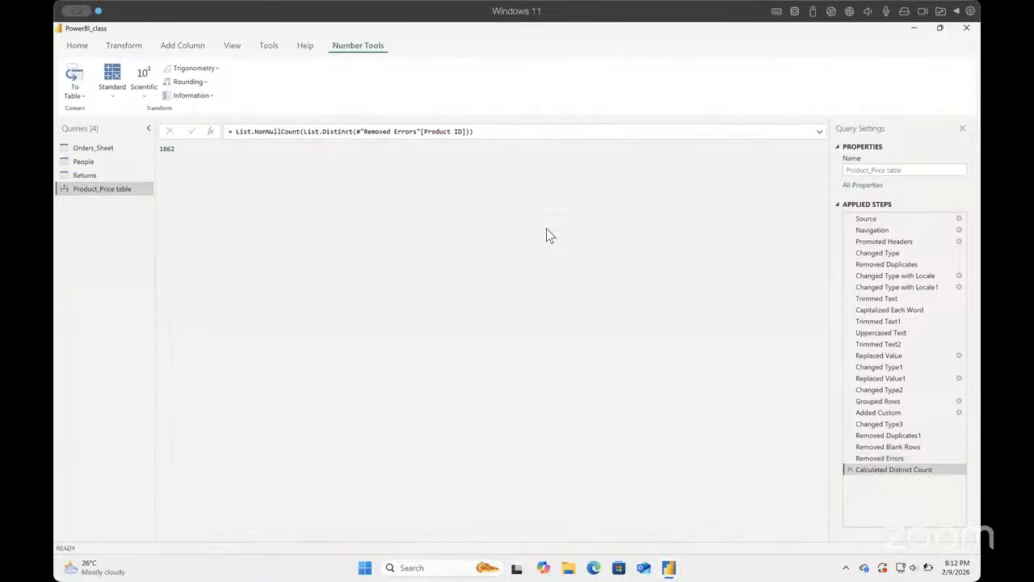
left_click(850, 469)
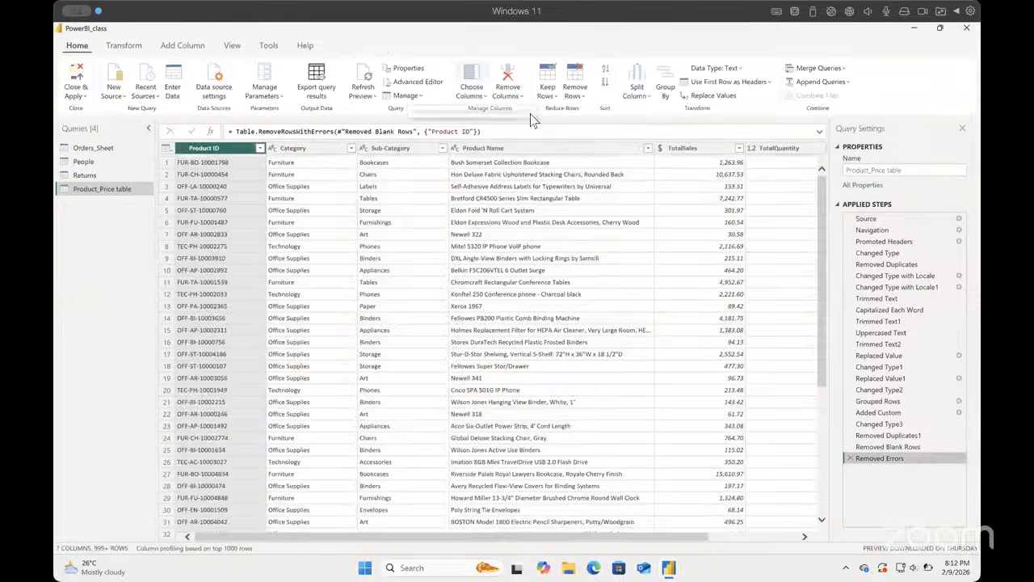
Step: Count all Product ID values after the error removal and delete the Calculated Count step
left_click(585, 99)
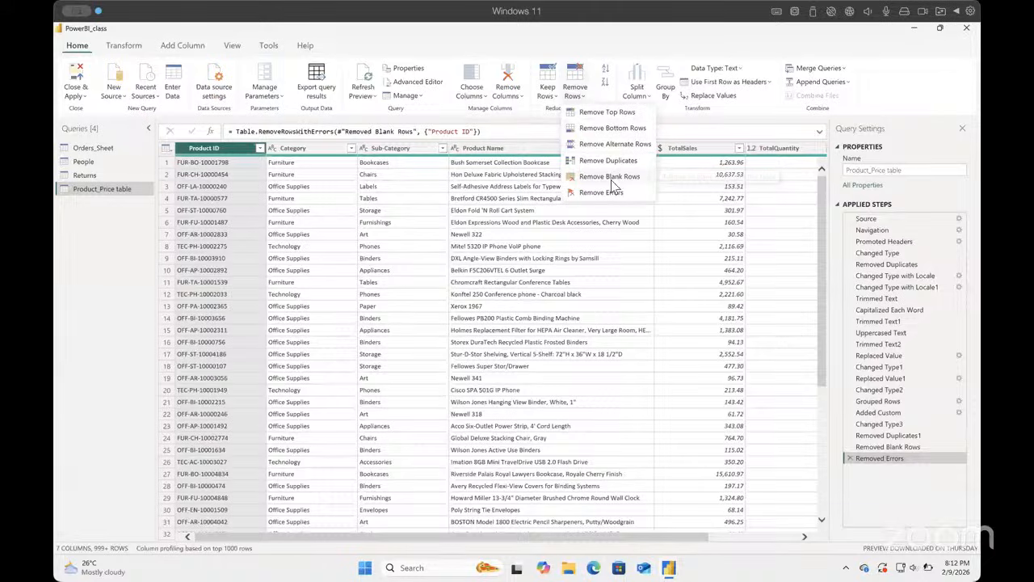
left_click(132, 55)
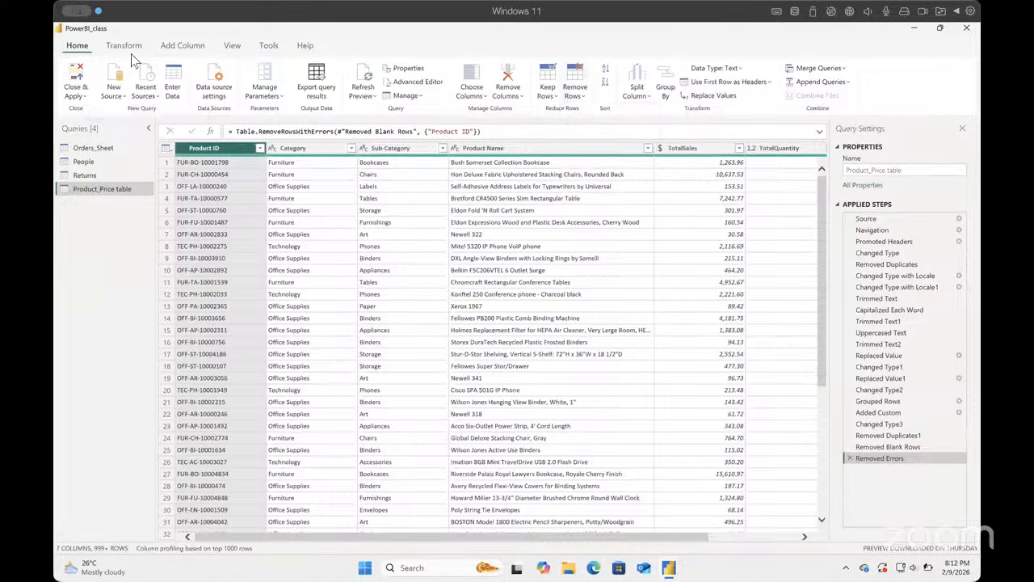
left_click(124, 46)
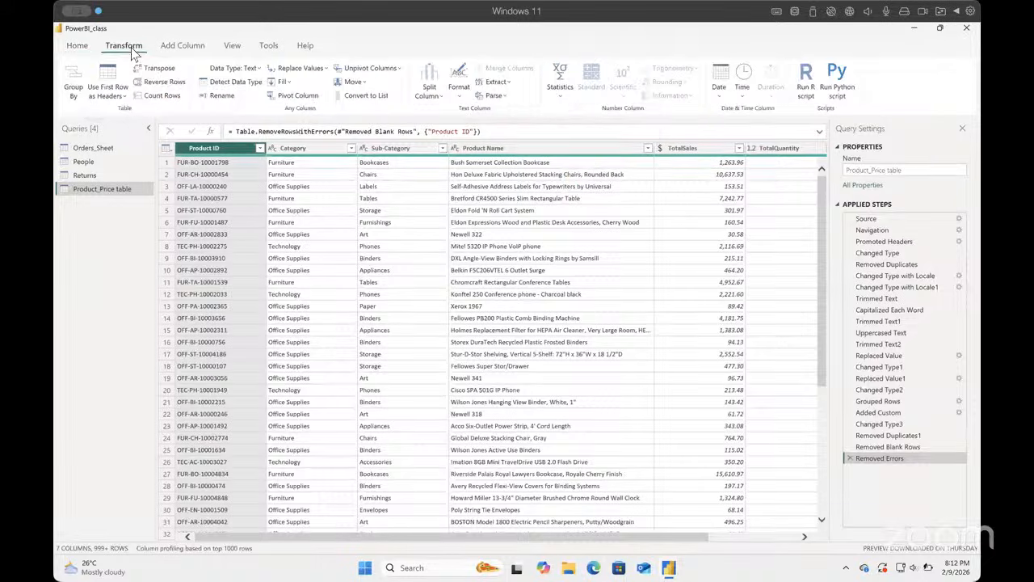
left_click(560, 85)
left_click(588, 208)
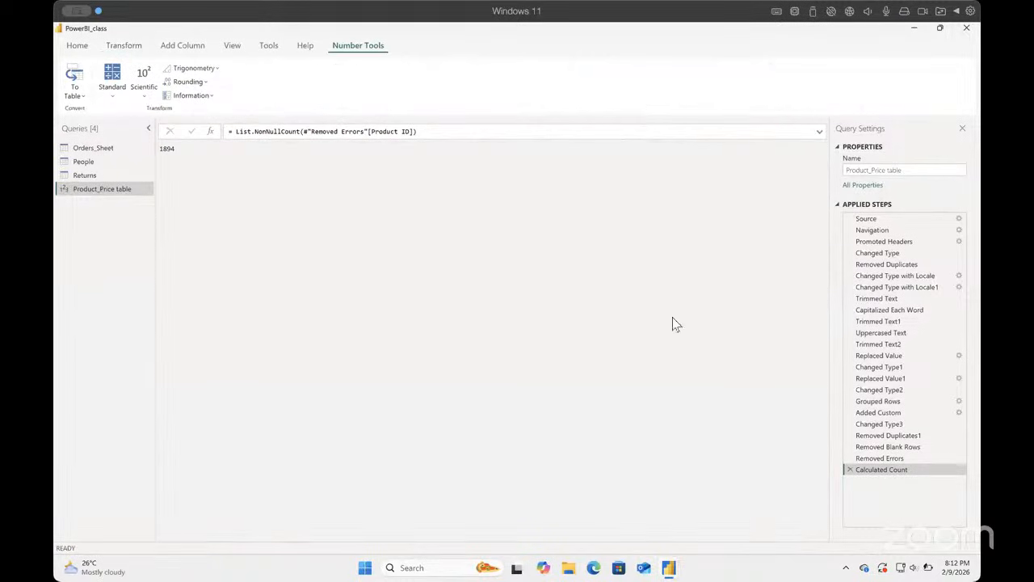
left_click(850, 469)
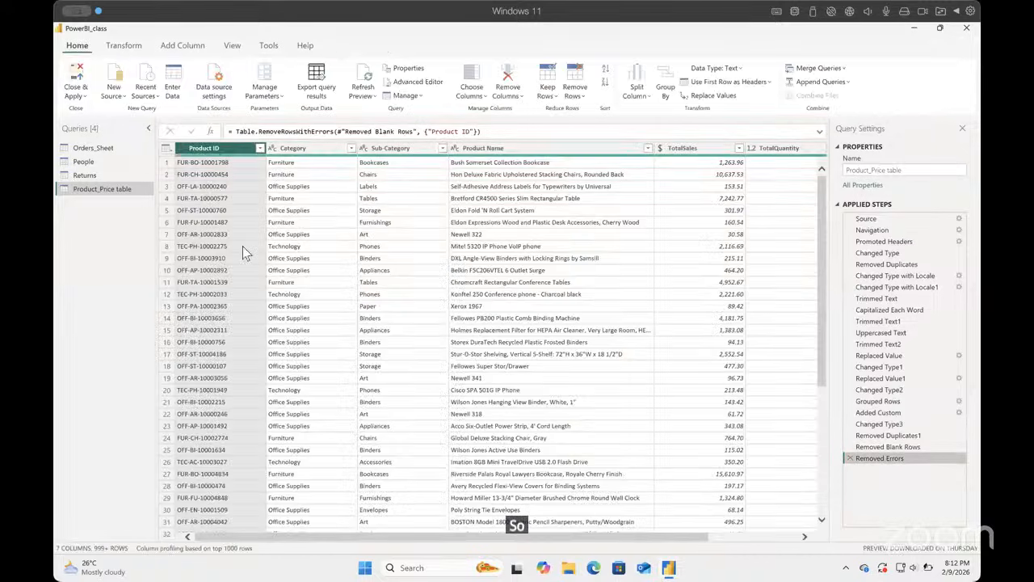
Step: Remove duplicate rows from the Product_Price table based on the Product ID column alone
scroll(245, 252, "down", 1)
scroll(242, 246, "down", 2)
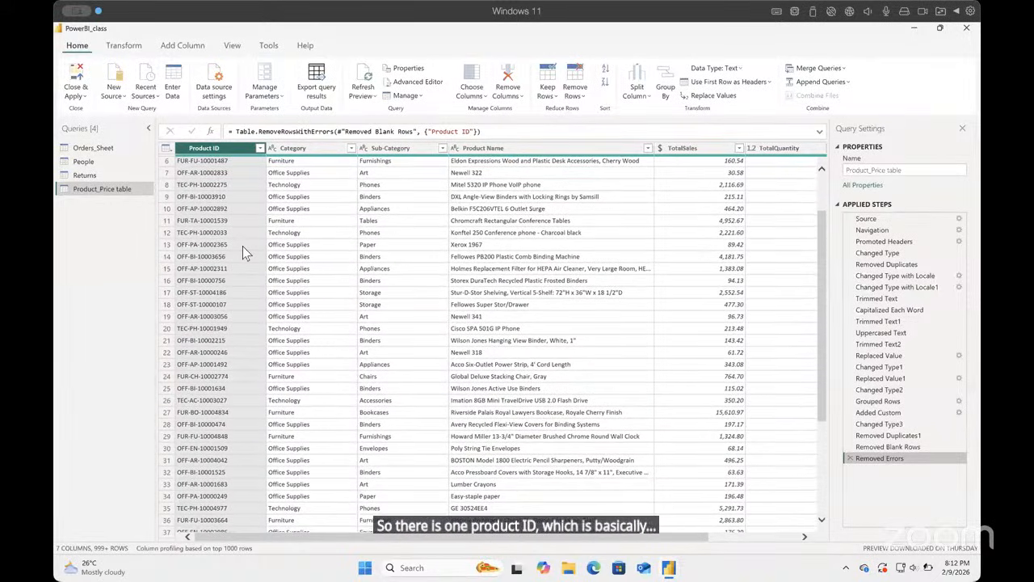
scroll(243, 246, "up", 3)
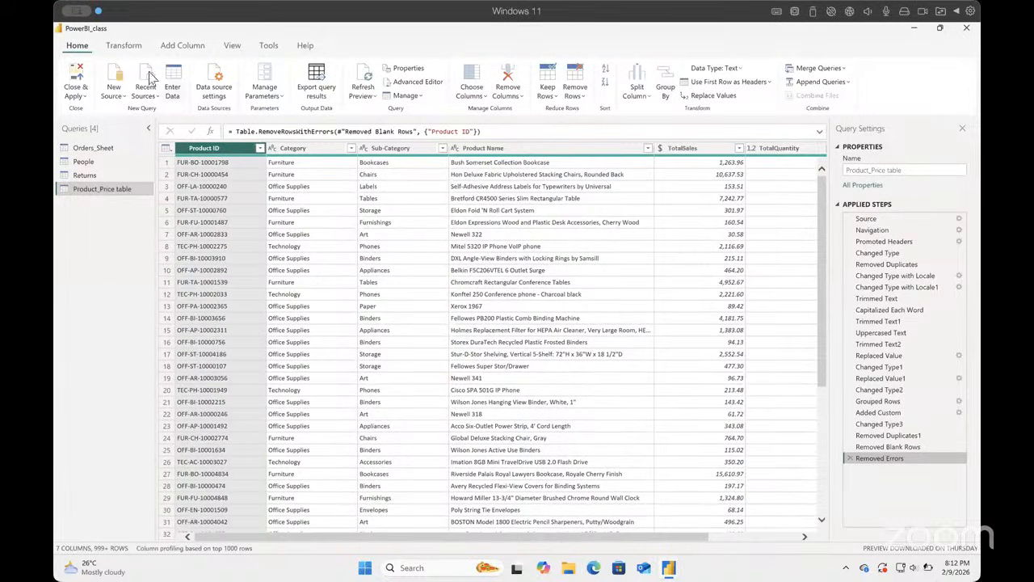
left_click(129, 48)
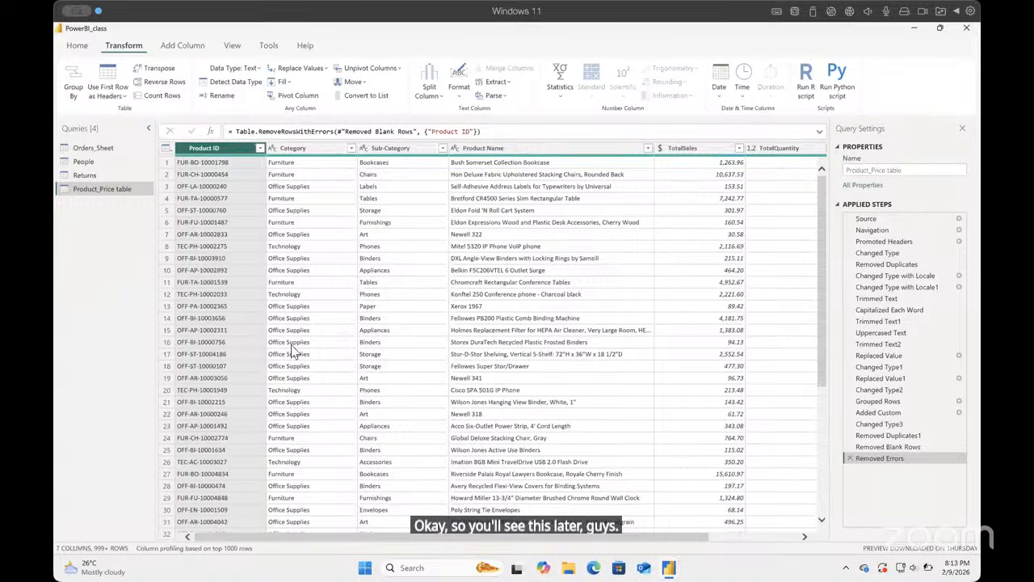
scroll(294, 353, "down", 10)
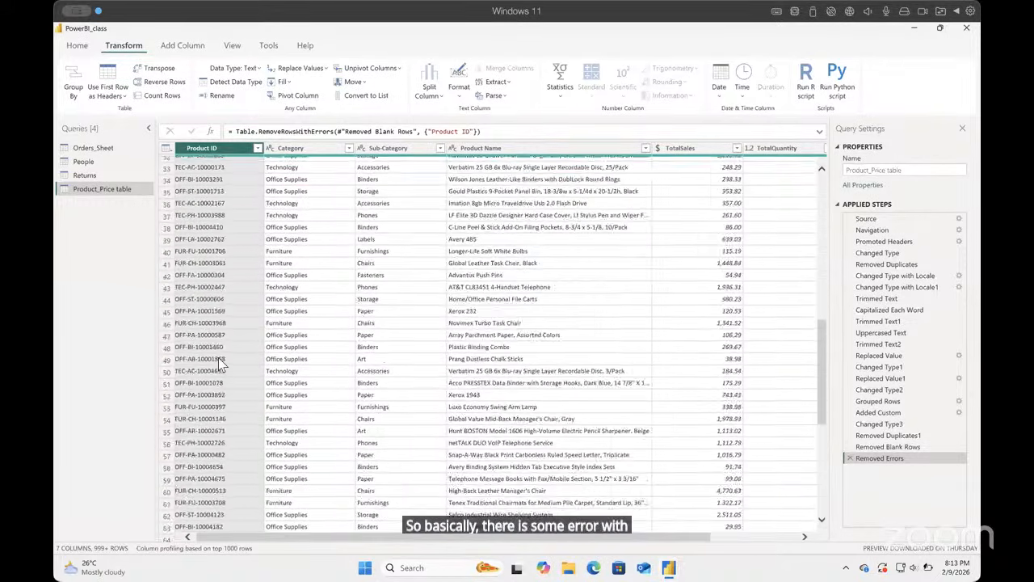
scroll(220, 363, "up", 10)
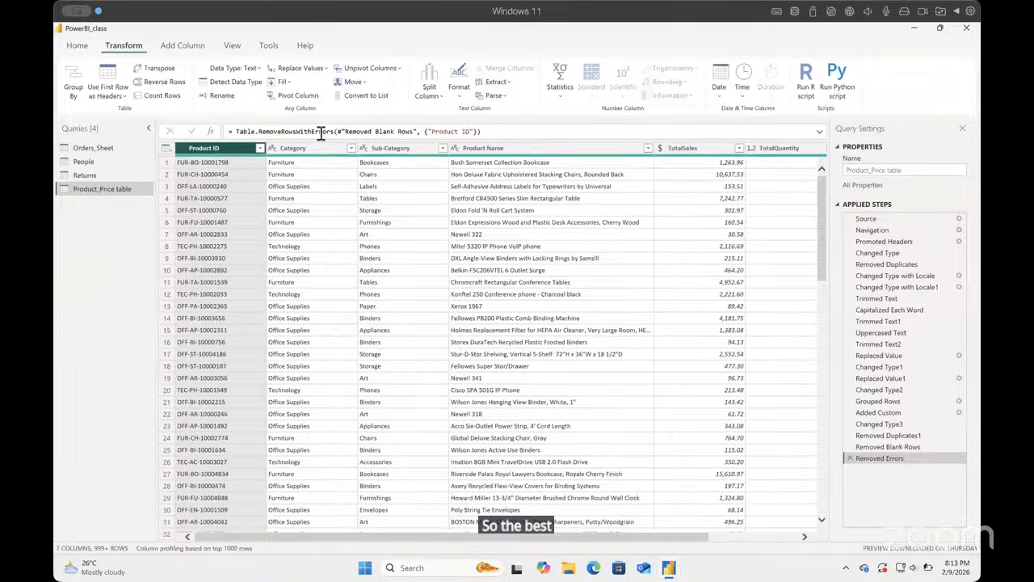
left_click(76, 45)
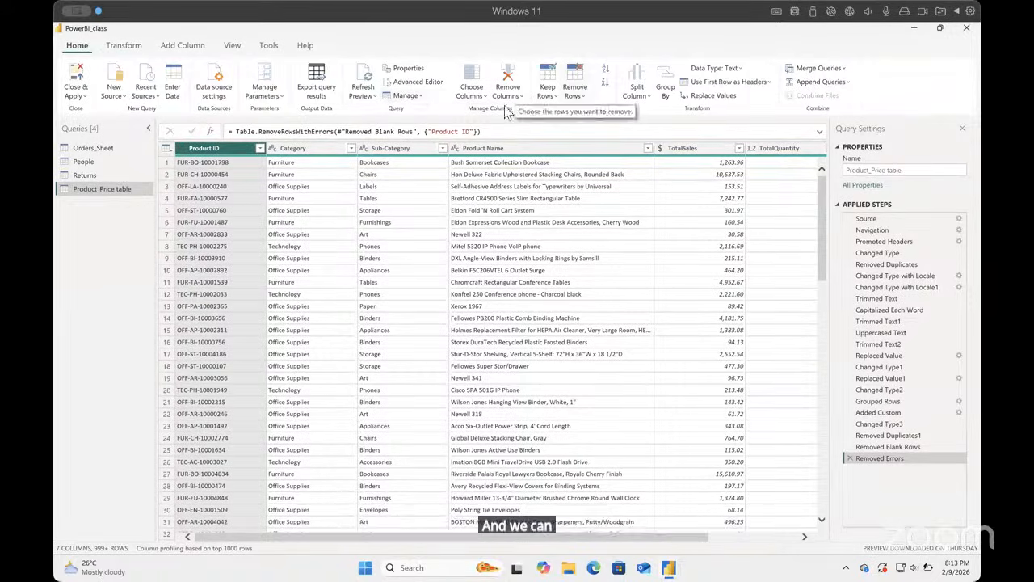
left_click(574, 91)
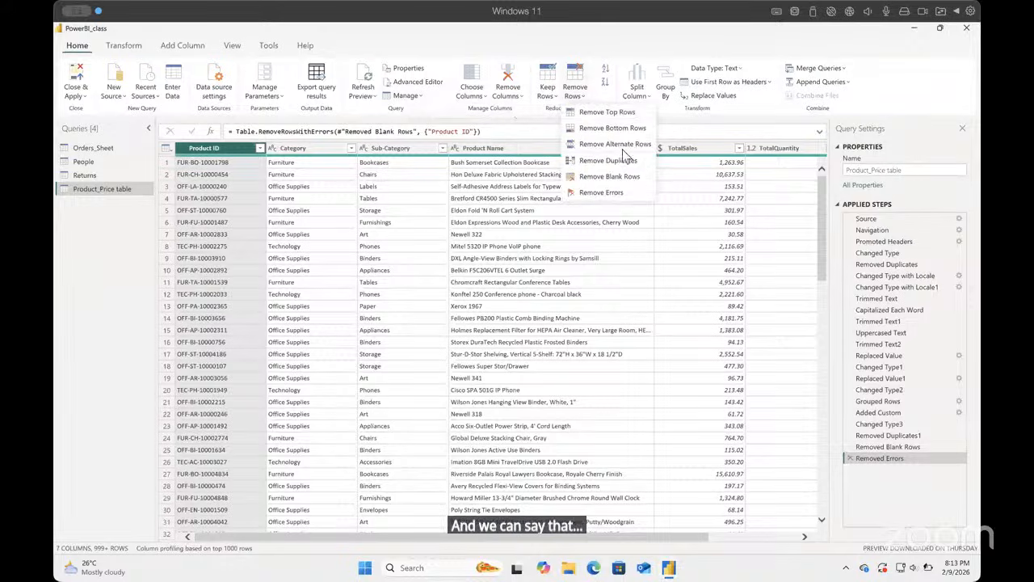
left_click(610, 160)
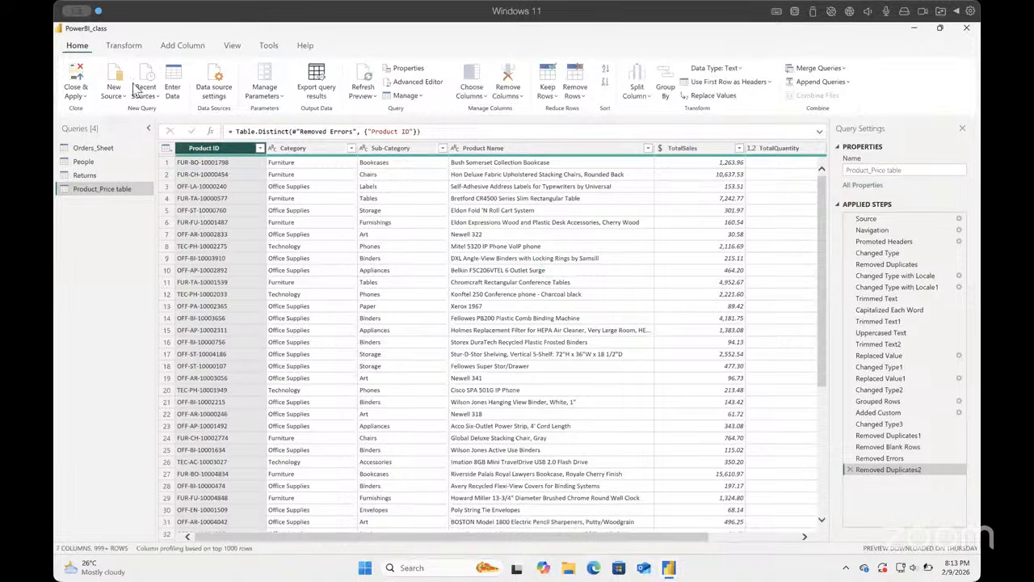
Step: Count the distinct Product ID values after the Removed Duplicates2 step and delete that distinct count step
left_click(124, 45)
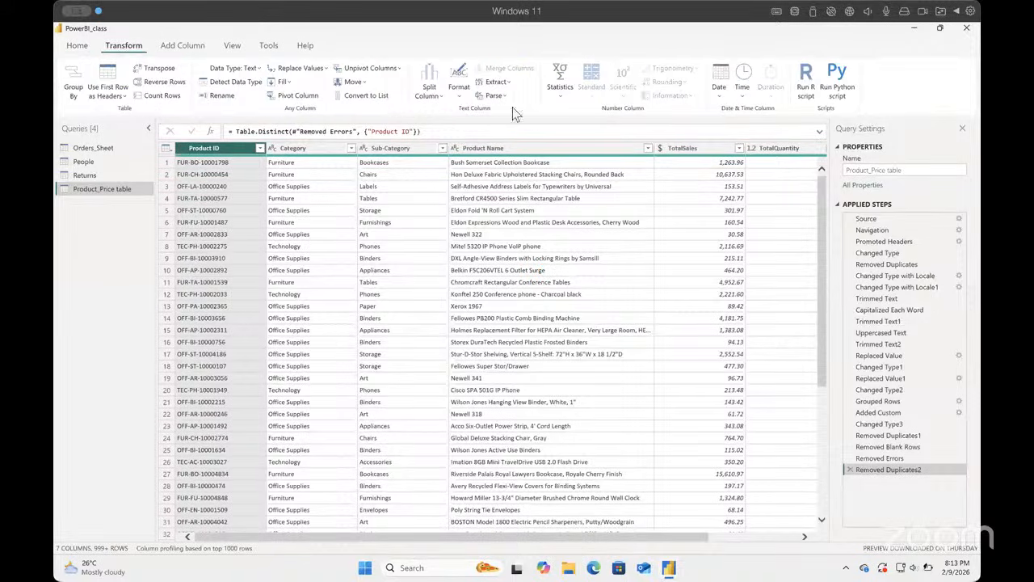
left_click(561, 95)
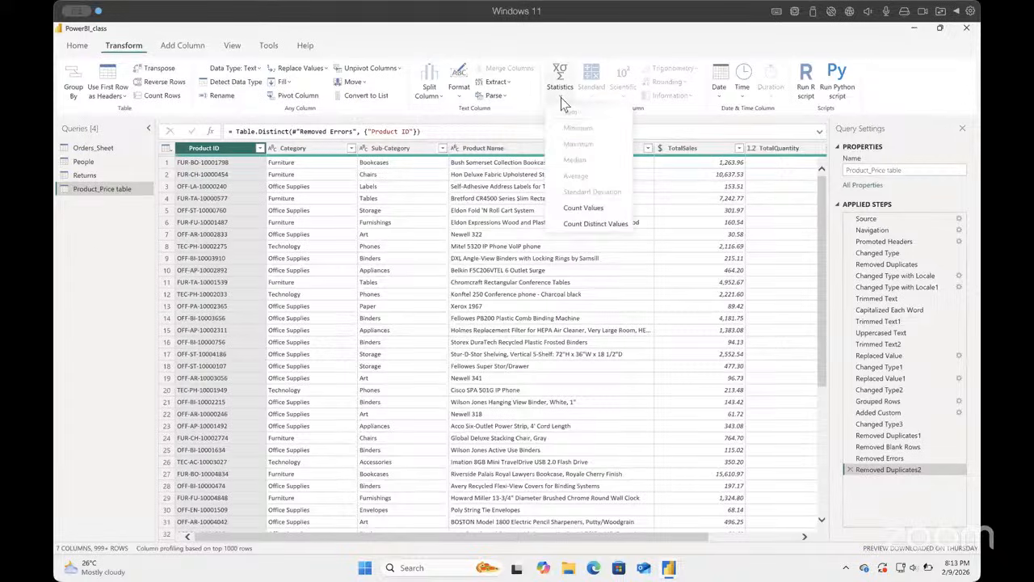
left_click(609, 227)
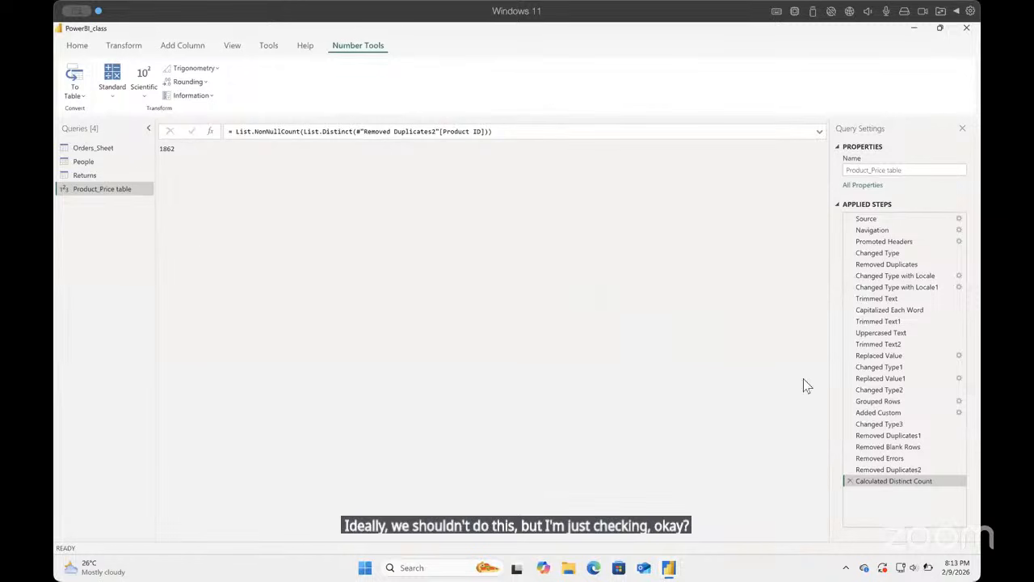
left_click(848, 481)
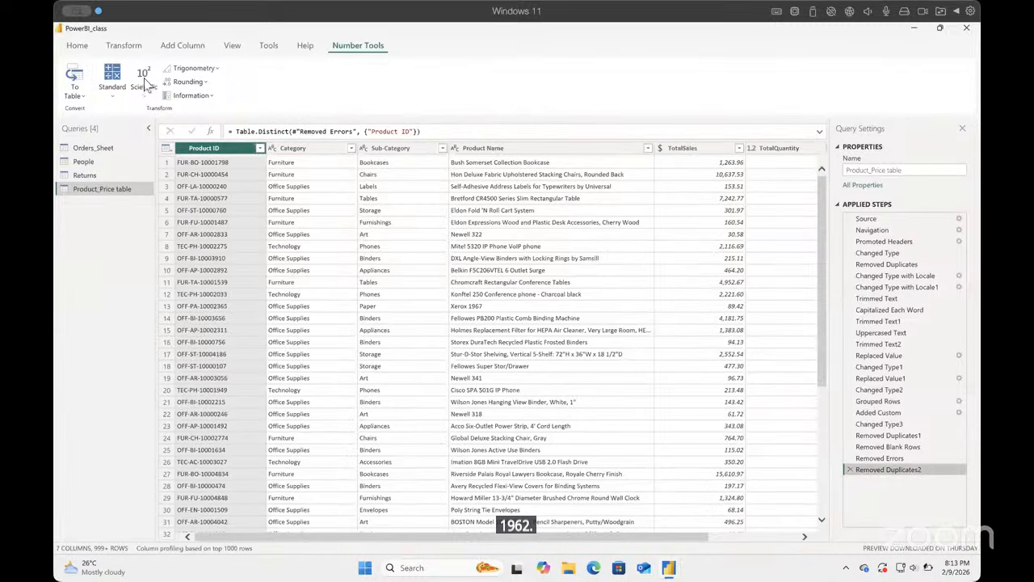
Step: Count all Product ID values after the Removed Duplicates2 step and delete the resulting count step
left_click(125, 46)
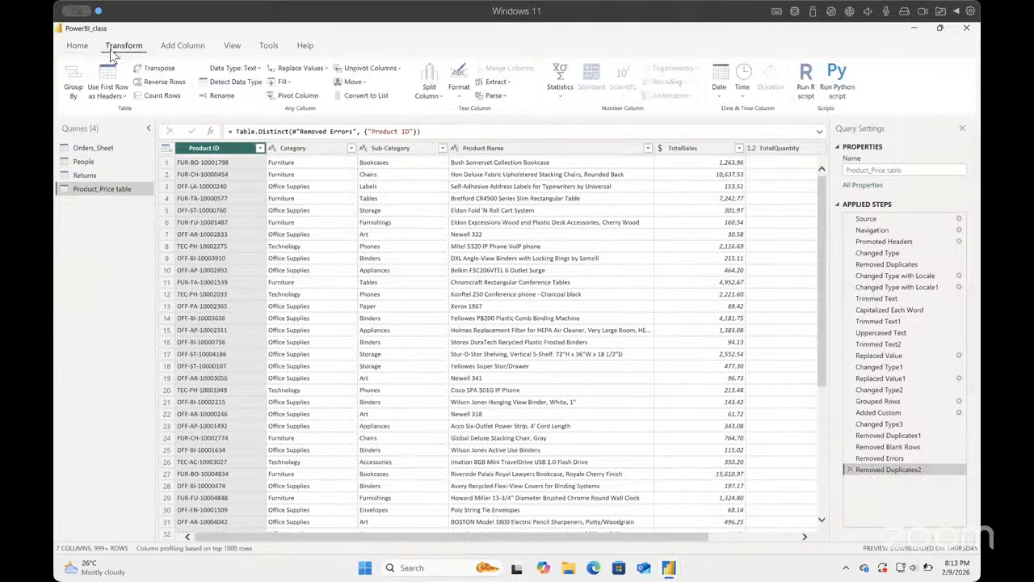
left_click(77, 46)
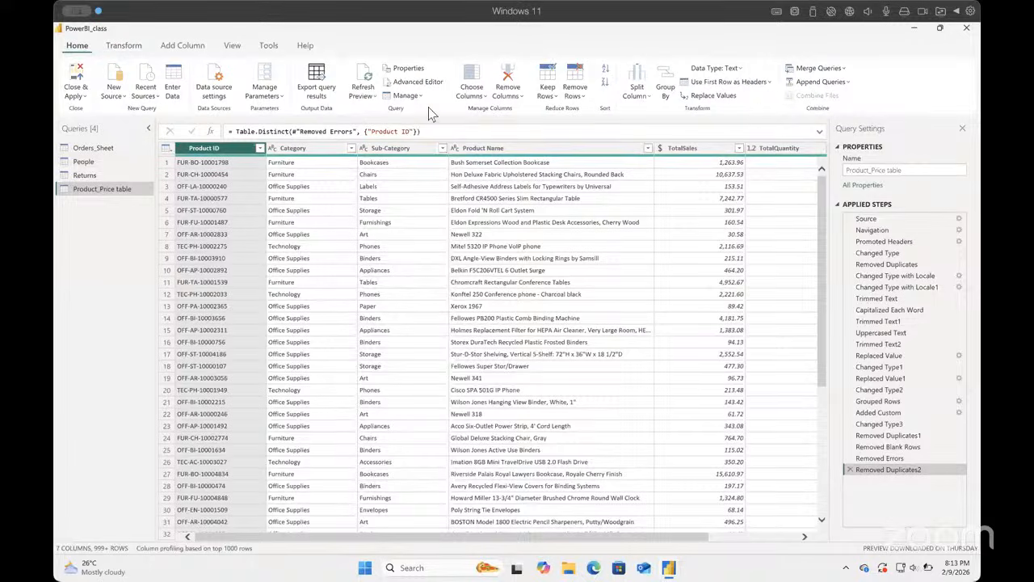
left_click(589, 99)
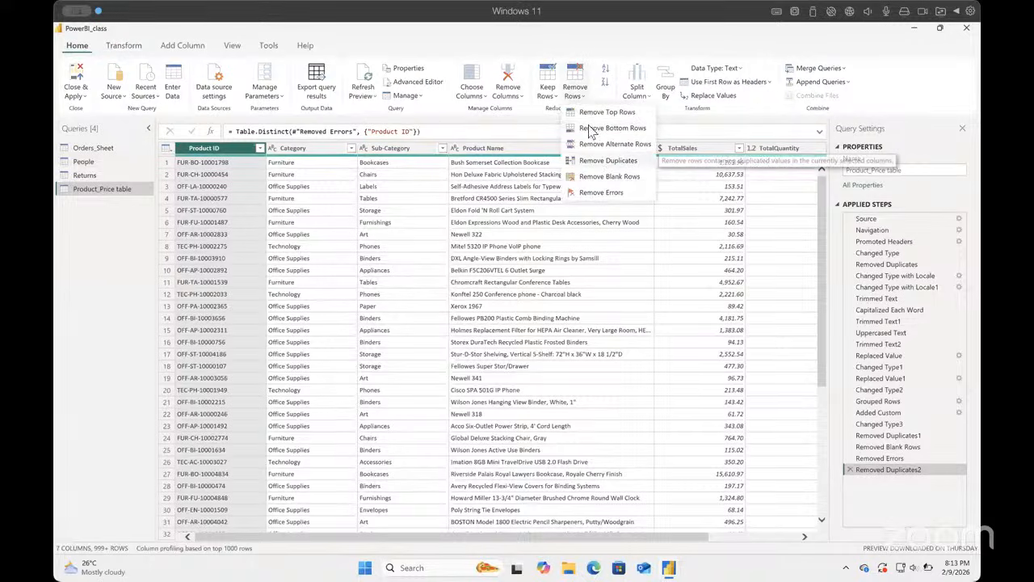
left_click(581, 97)
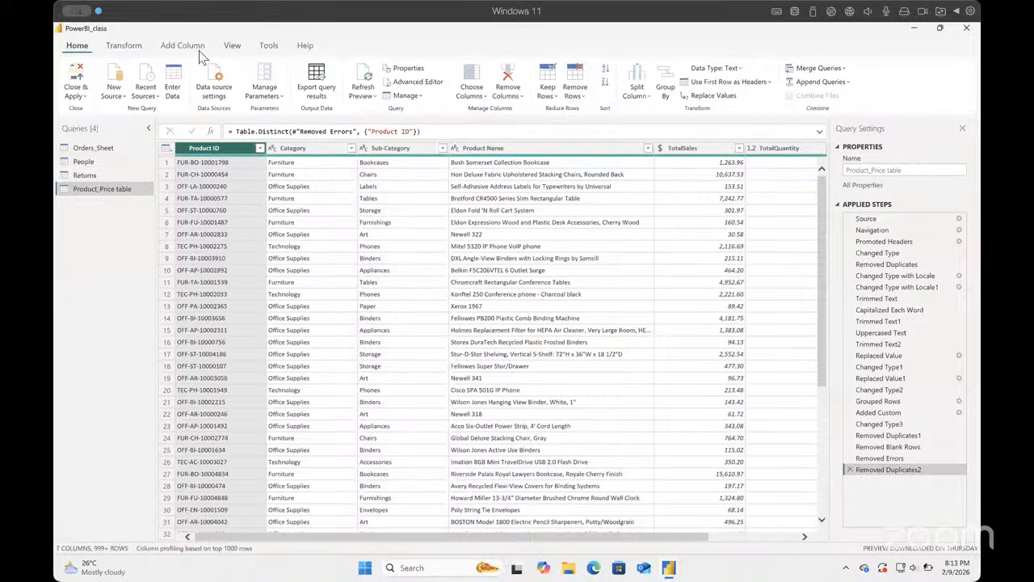
left_click(124, 46)
left_click(560, 85)
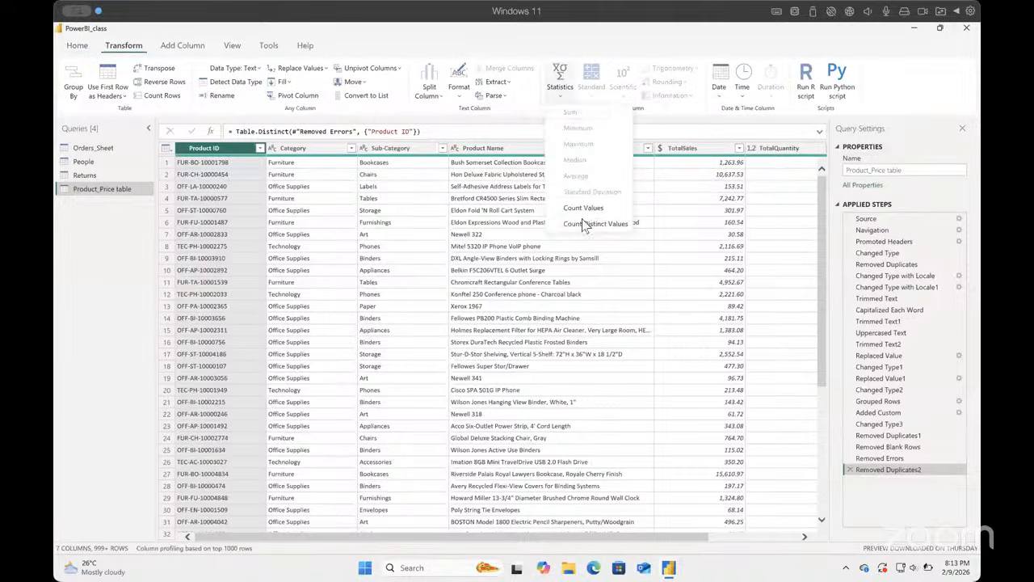
left_click(584, 207)
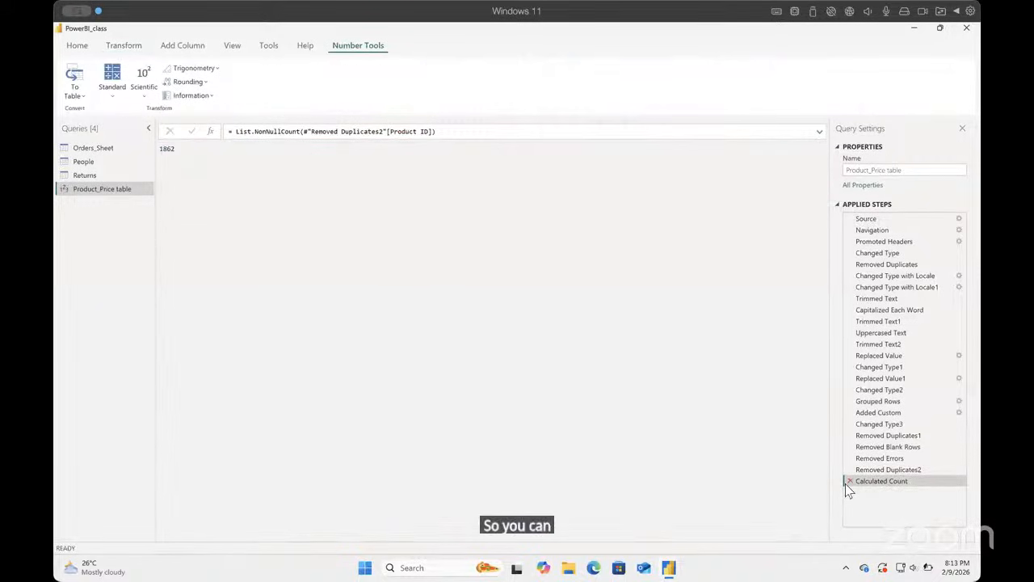
left_click(849, 481)
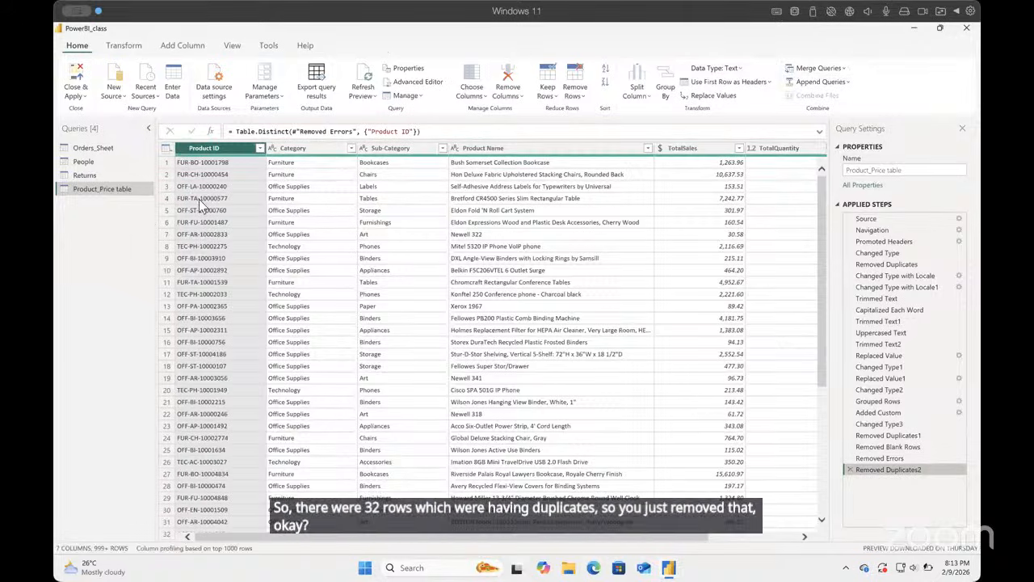
Step: Close the query editor with the pending changes applied, and show the model's relationship diagram
left_click(77, 95)
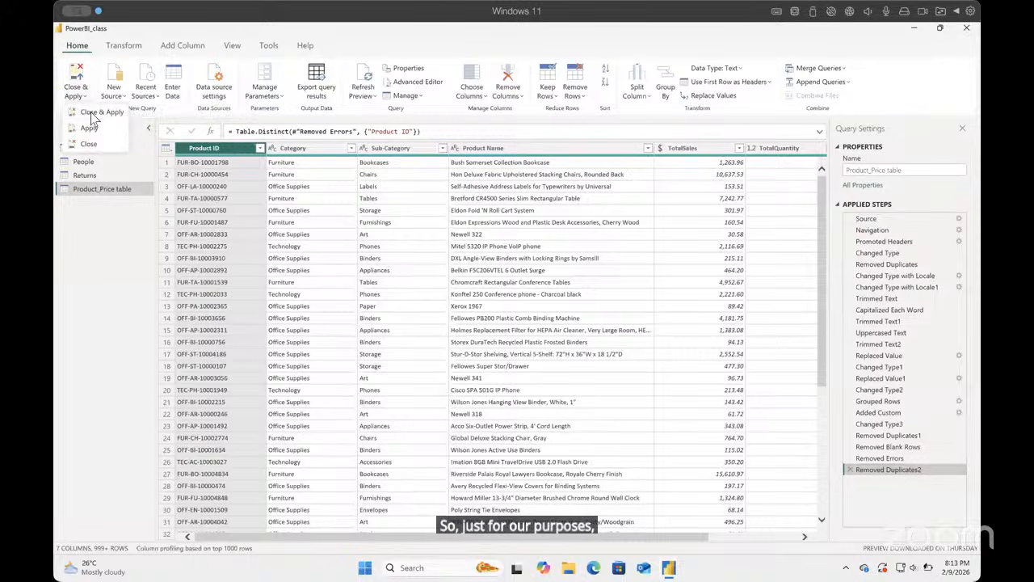
left_click(93, 112)
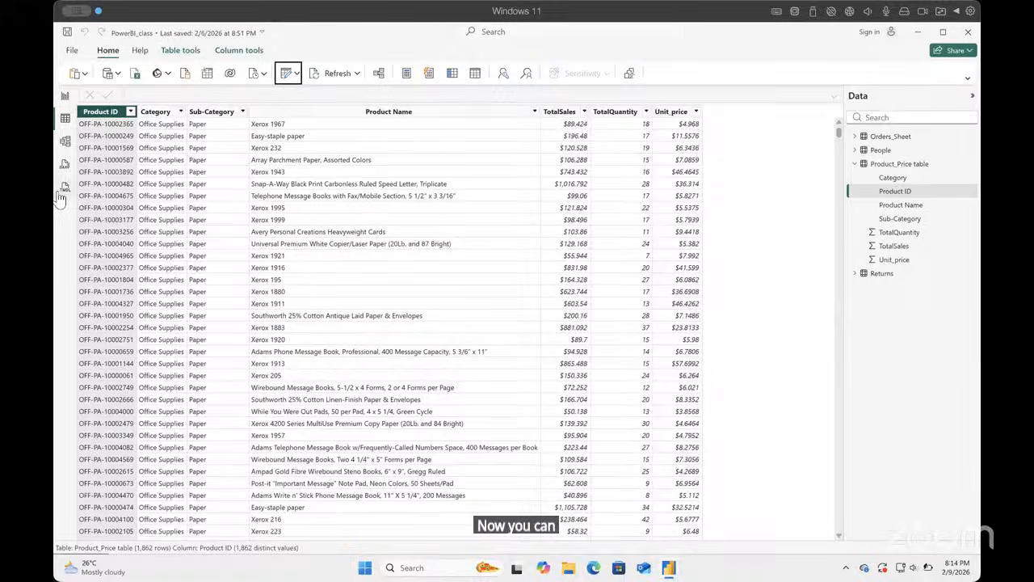
left_click(66, 142)
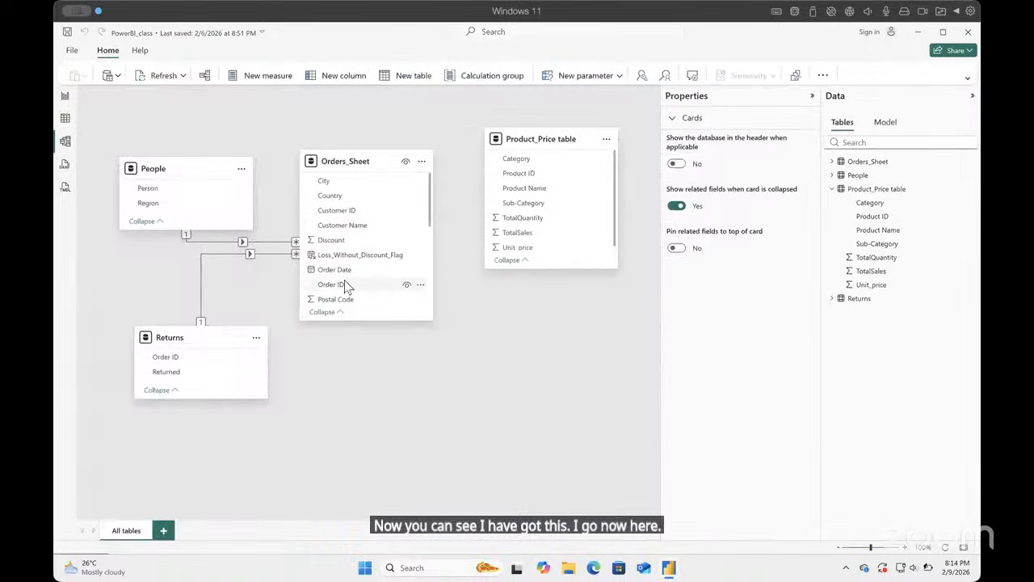
Step: Create an active many-to-one relationship from Product ID in Orders_Sheet to Product ID in Product_Price table, with single cross-filter direction
scroll(379, 246, "down", 1)
scroll(379, 246, "down", 2)
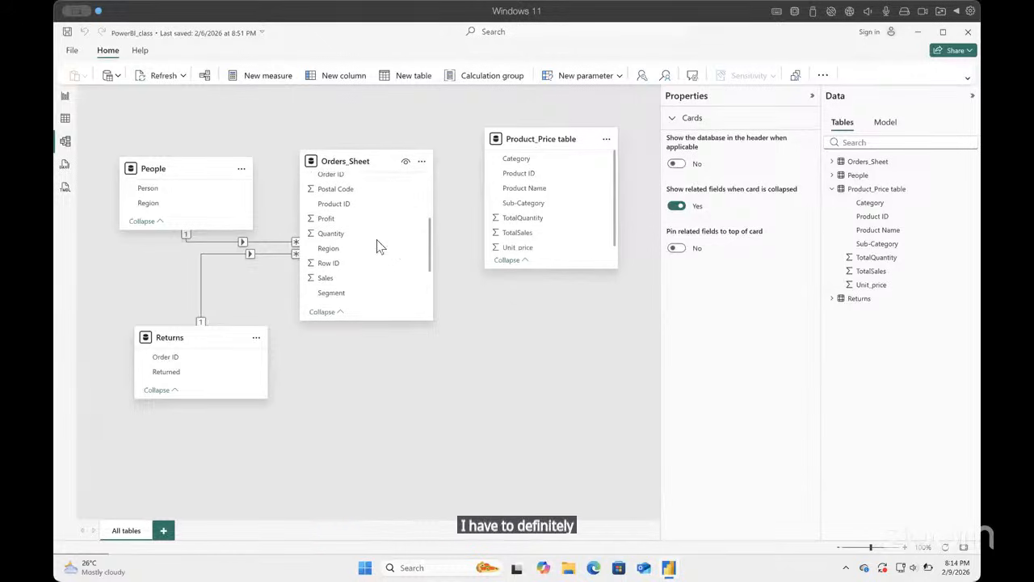
left_click_drag(351, 206, 499, 175)
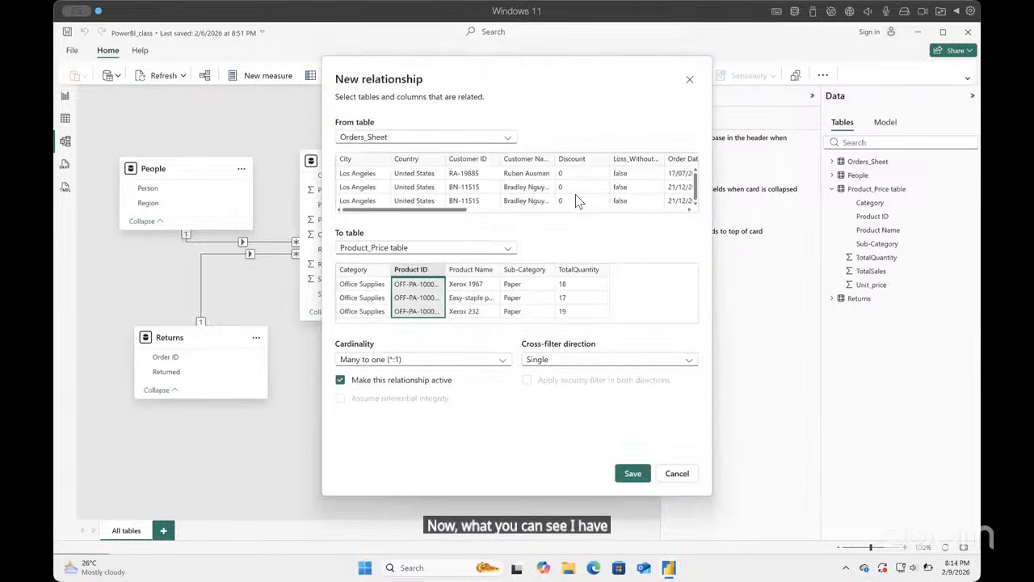
scroll(578, 200, "right", 10)
scroll(589, 200, "left", 8)
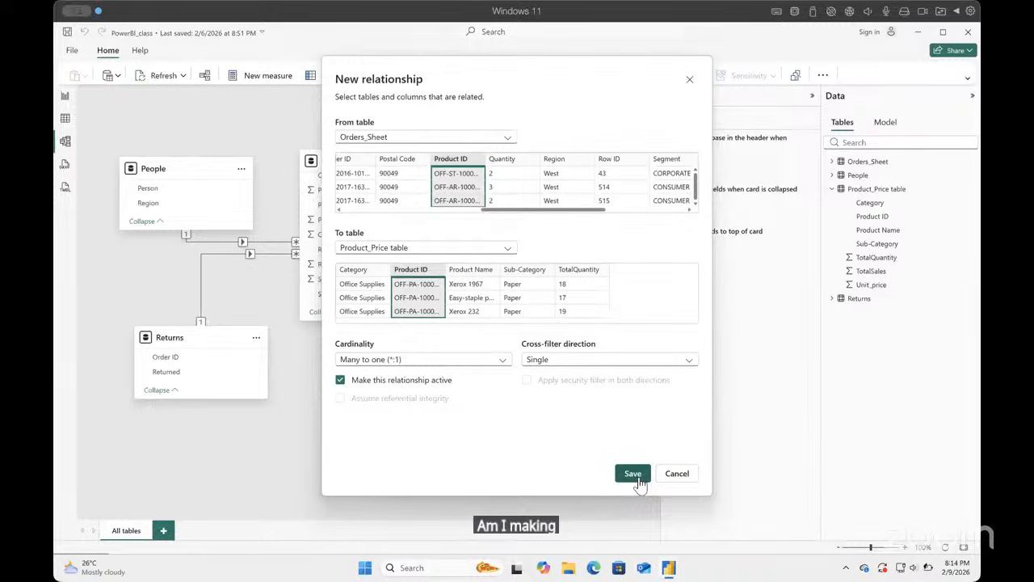
left_click(638, 479)
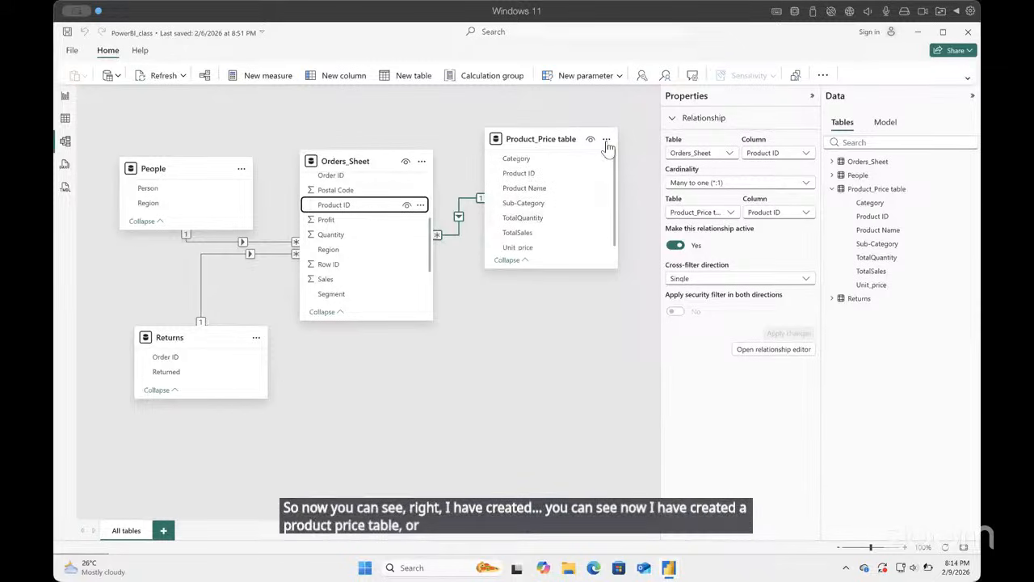
left_click(606, 139)
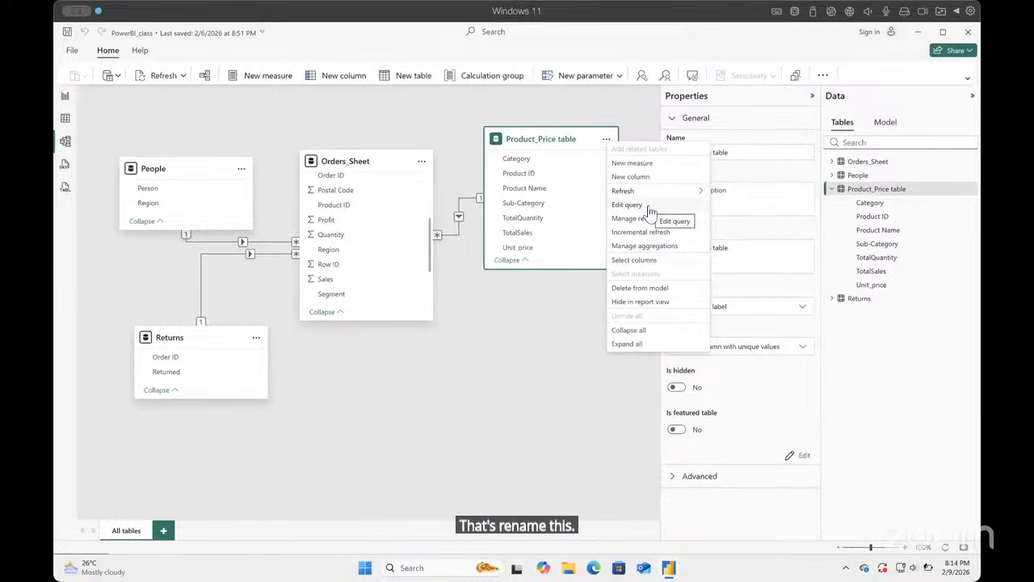
left_click(555, 415)
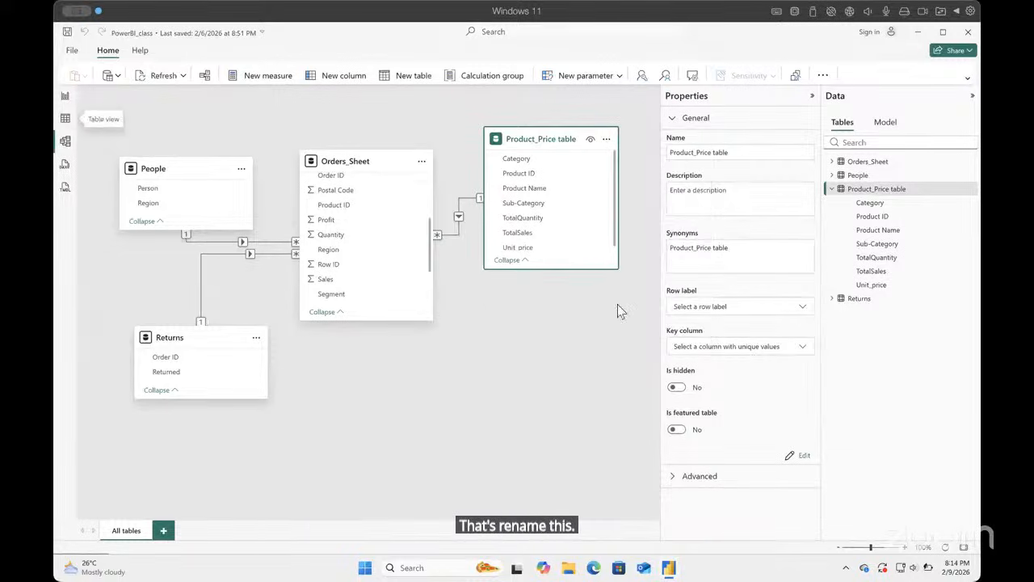
left_click(551, 385)
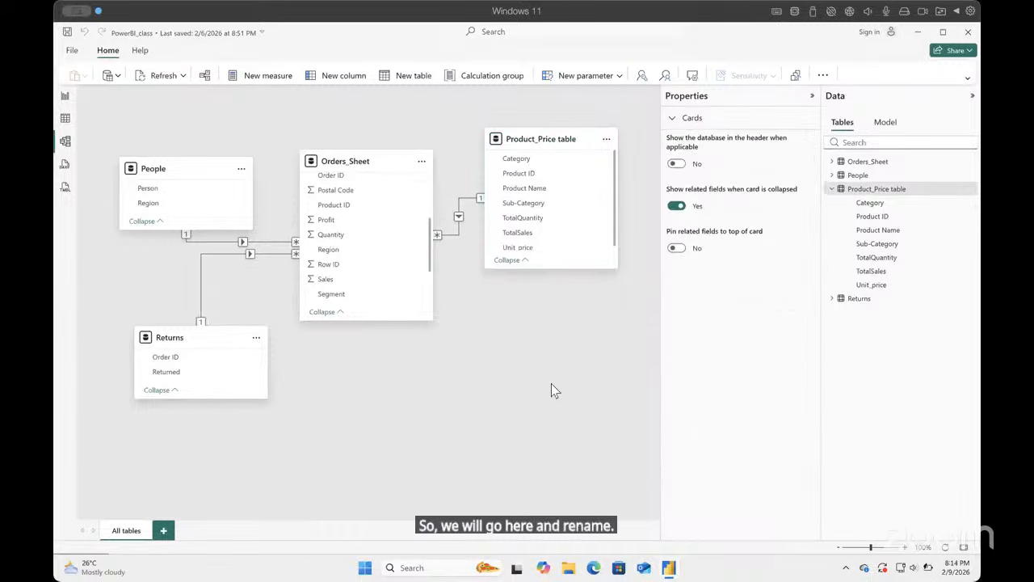
Step: Rename the Product_Price table as Products in the table view and collapse its field list
left_click(64, 118)
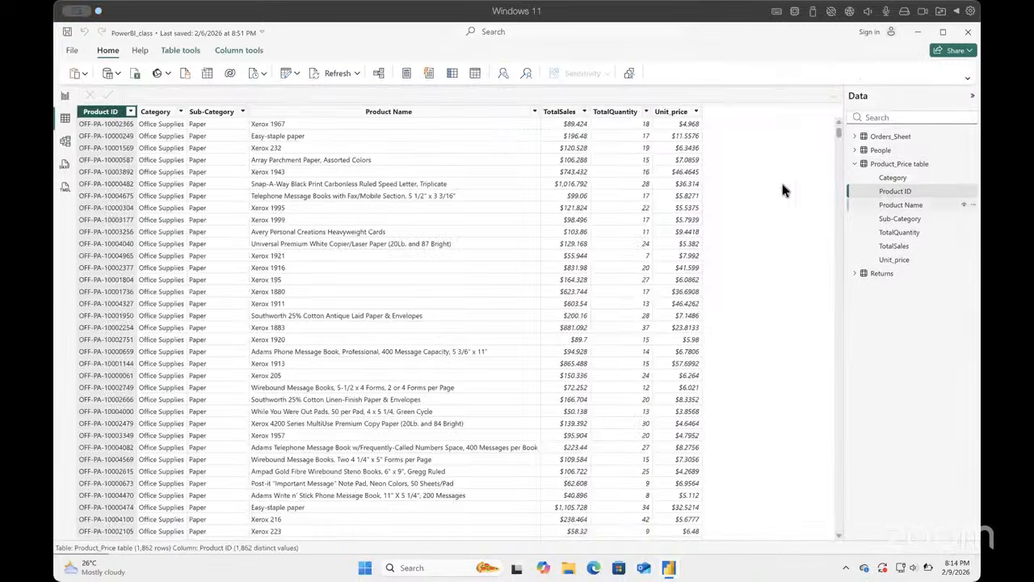
left_click(916, 164)
left_click(965, 164)
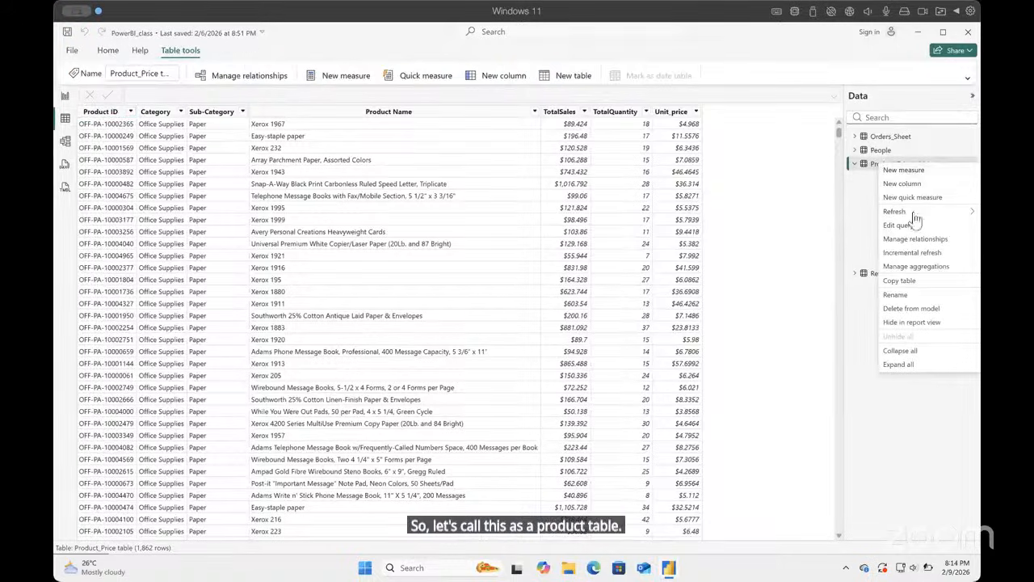
left_click(903, 295)
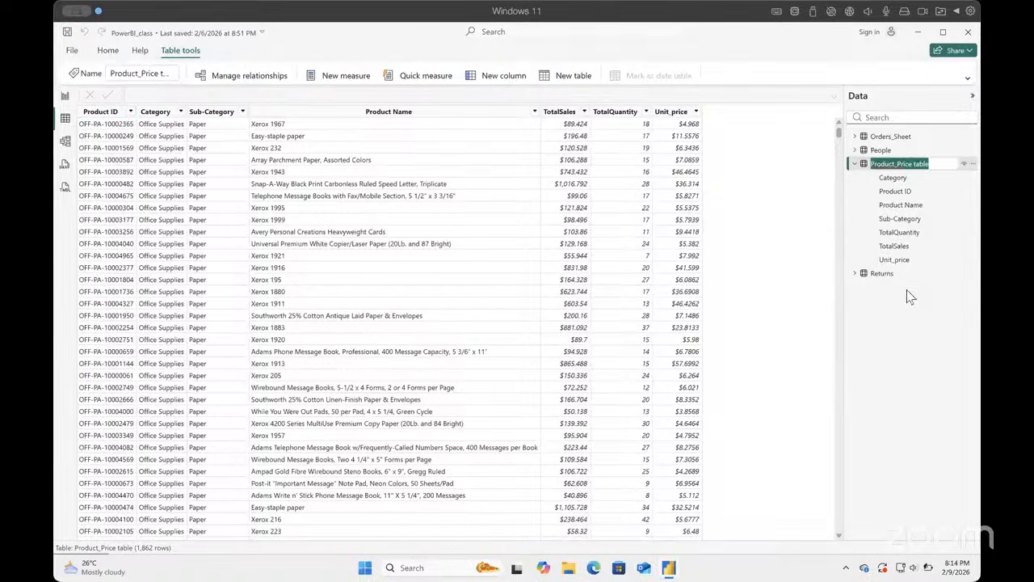
type("Product")
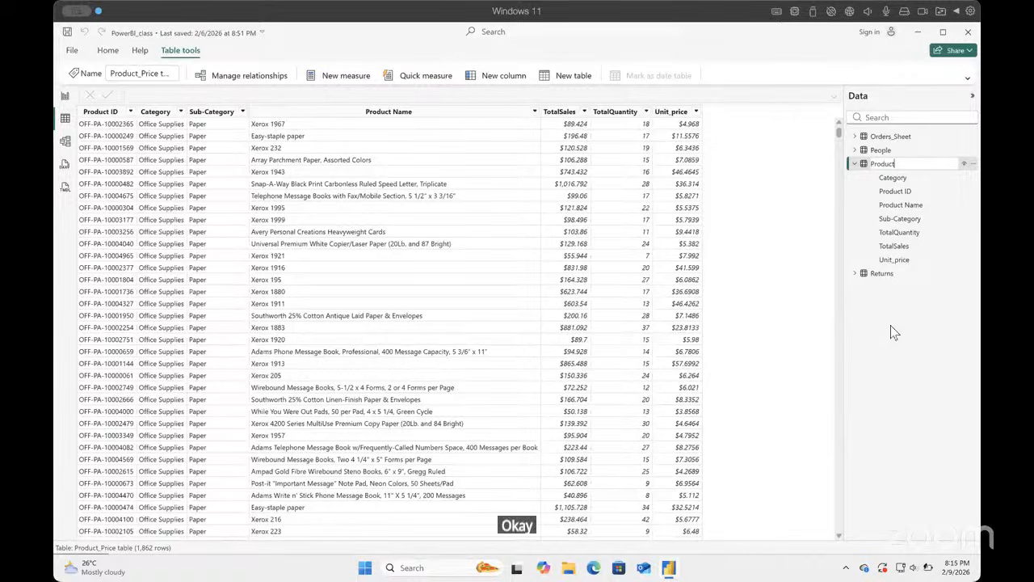
type("s")
key("Return")
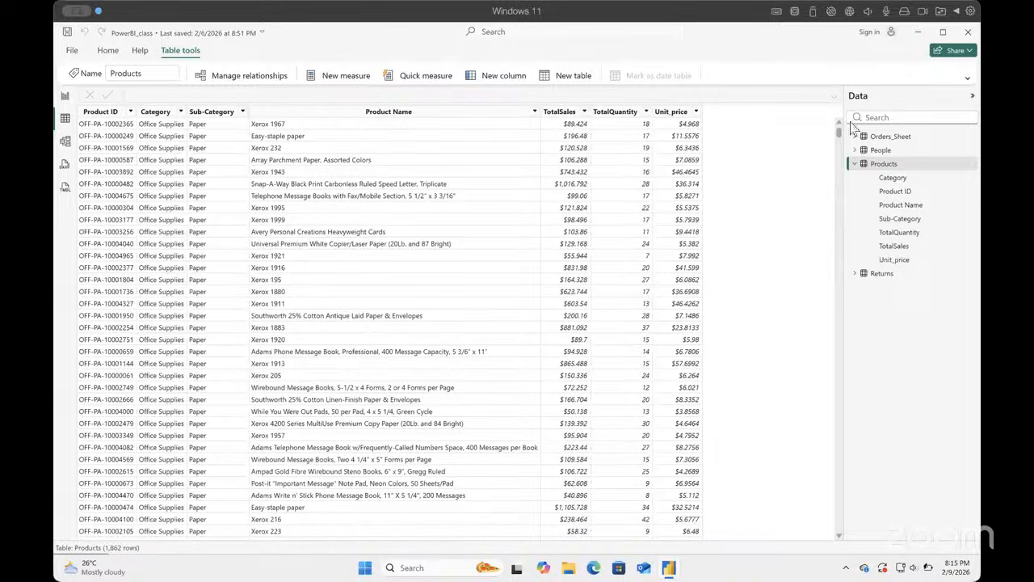
left_click(855, 163)
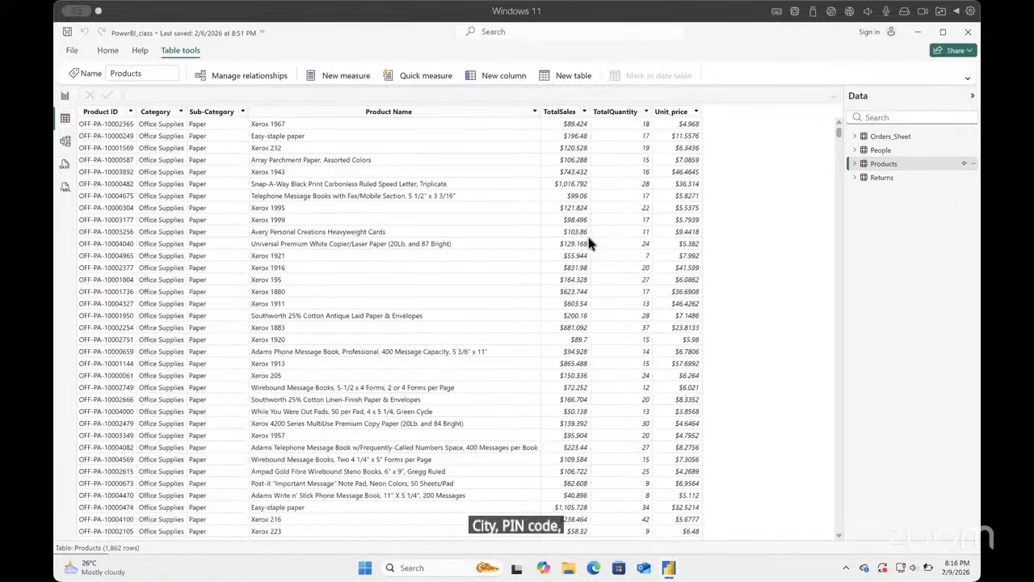
Step: Open the Power Query Editor to transform the data
left_click(78, 51)
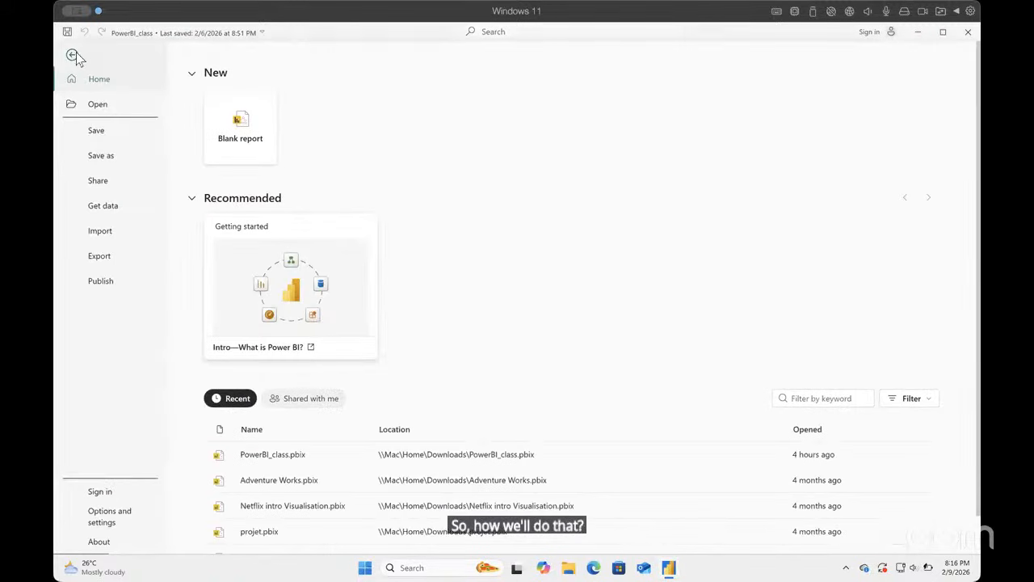
left_click(73, 55)
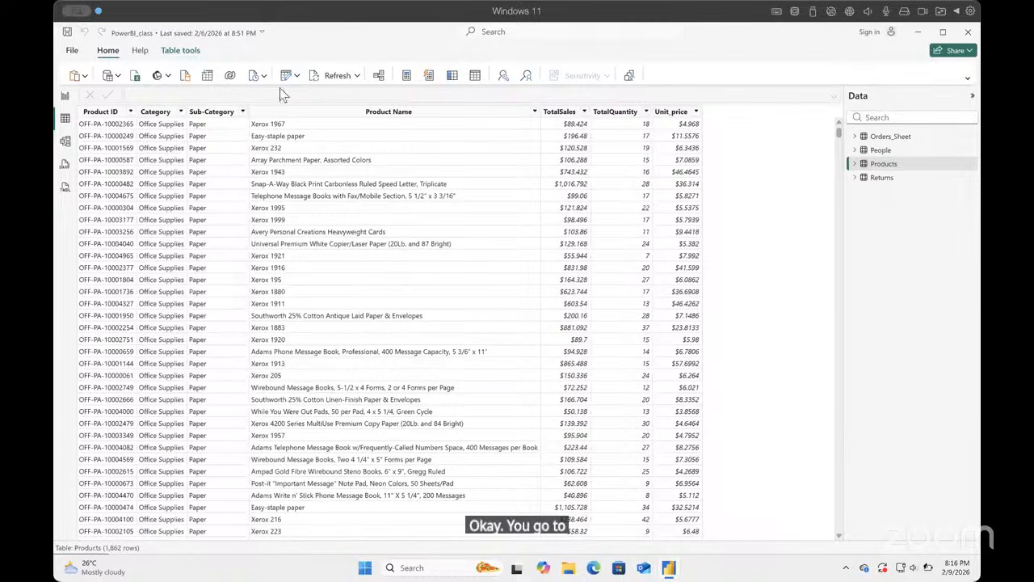
left_click(296, 76)
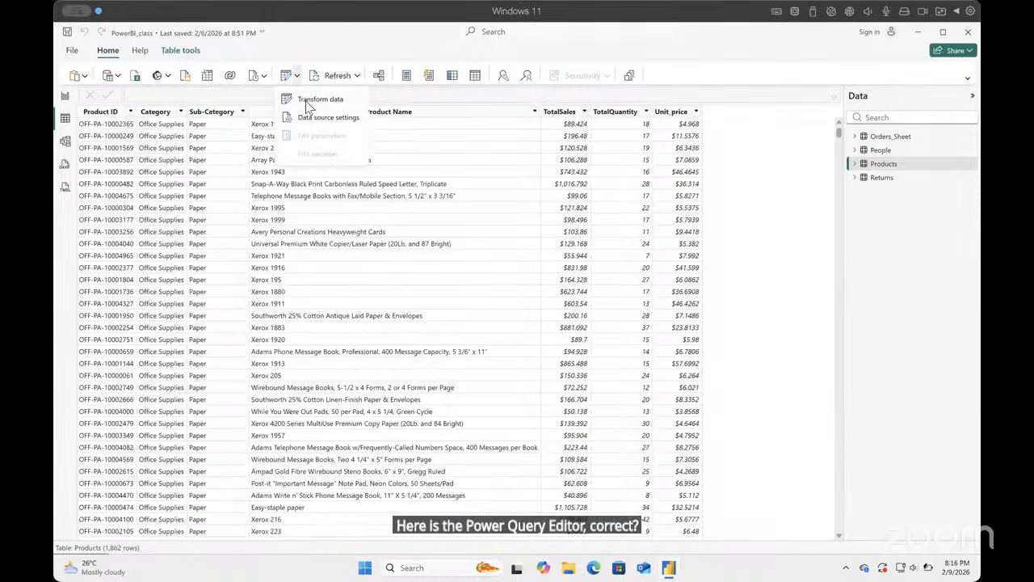
left_click(307, 102)
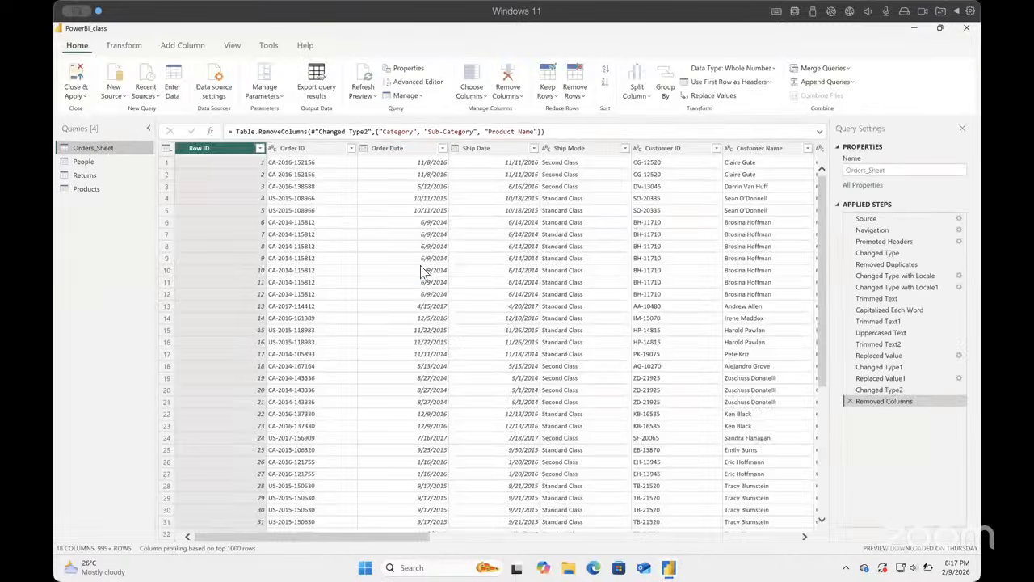
Step: Duplicate the Orders_Sheet query and rename the copy as Customers
right_click(99, 151)
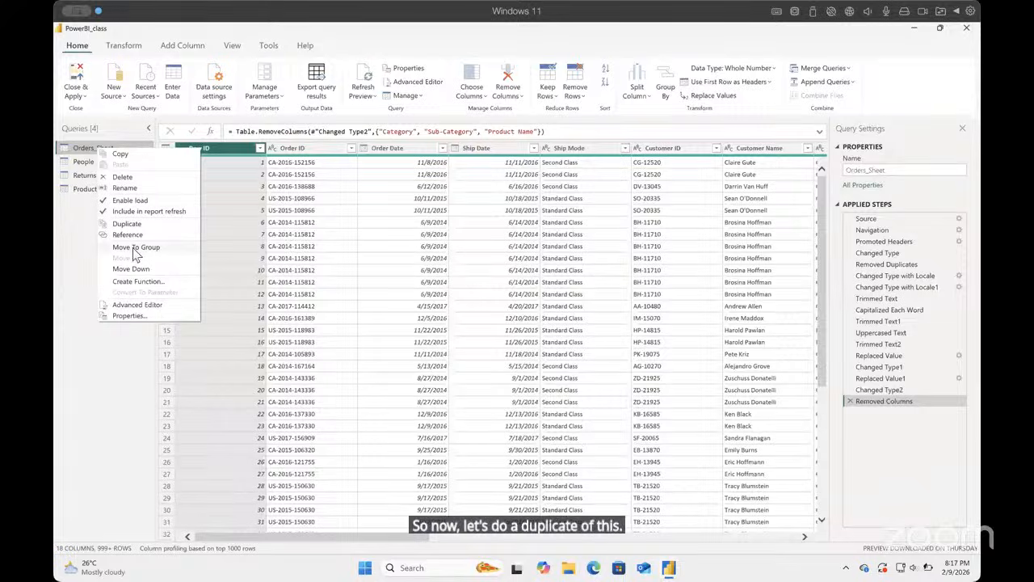
left_click(133, 224)
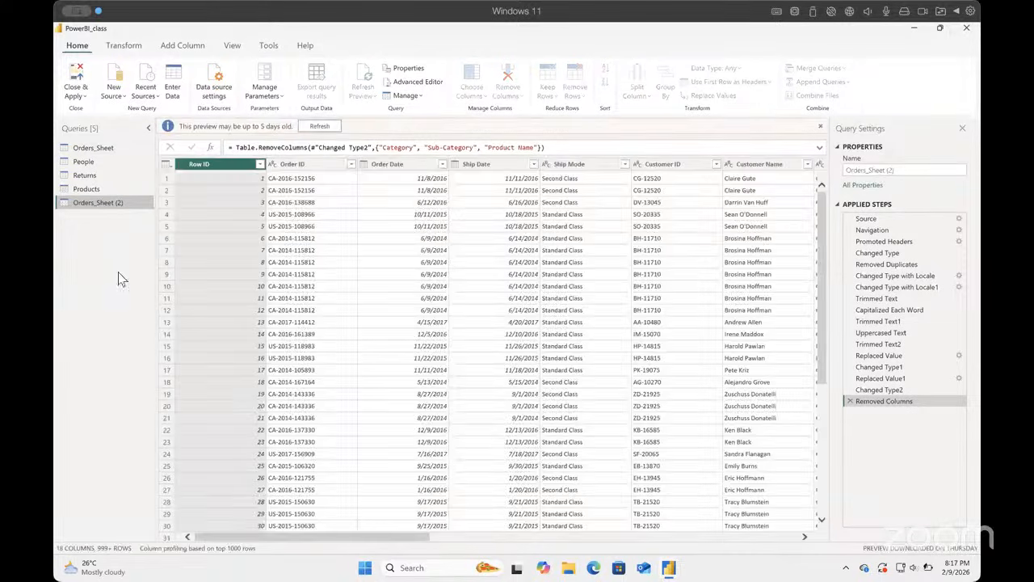
right_click(115, 205)
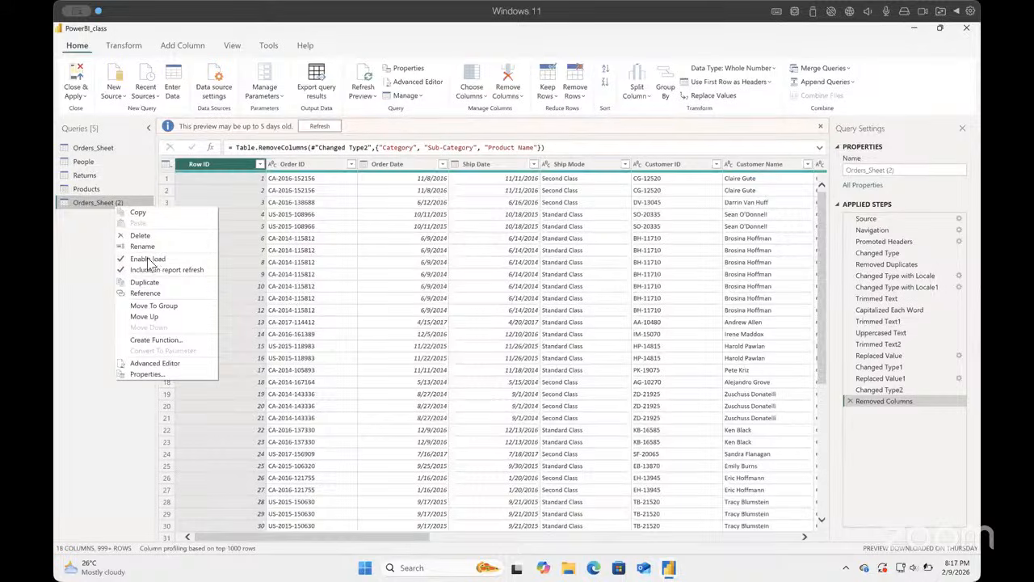
left_click(145, 244)
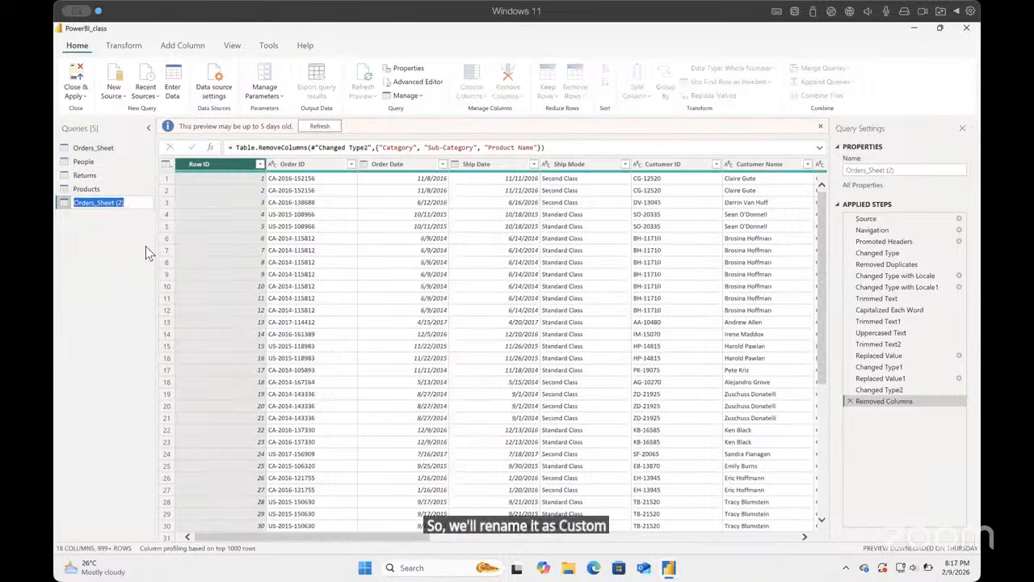
type("Custom")
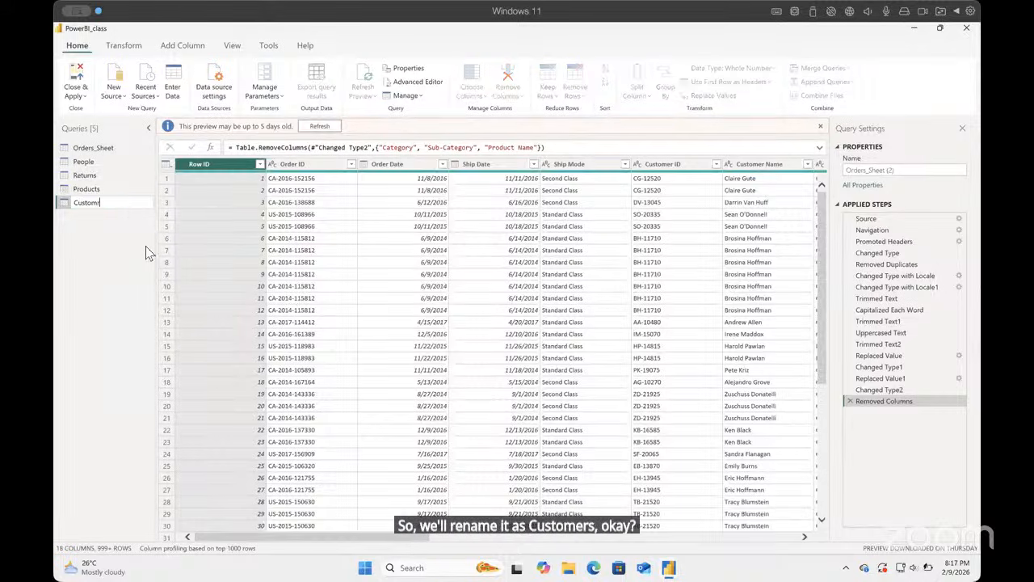
type("ers")
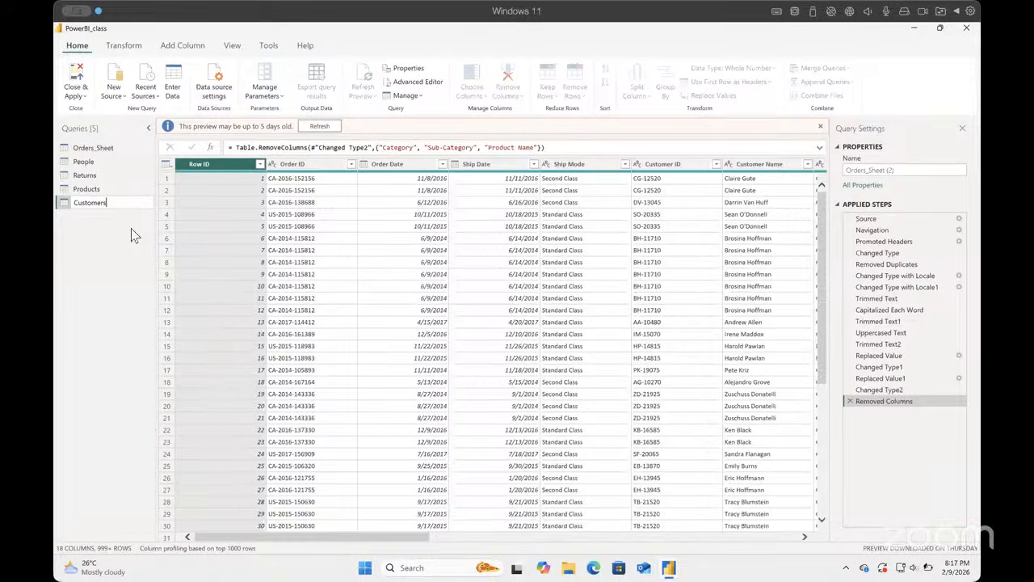
key("Return")
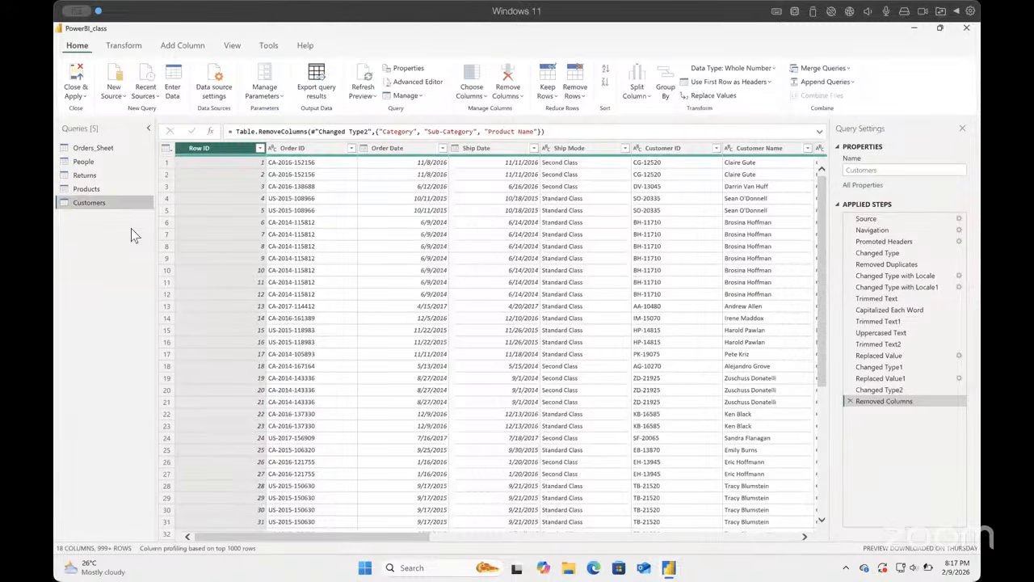
Step: Start an advanced Group By on the Customers query, grouping by Customer ID and Customer Name
left_click(134, 50)
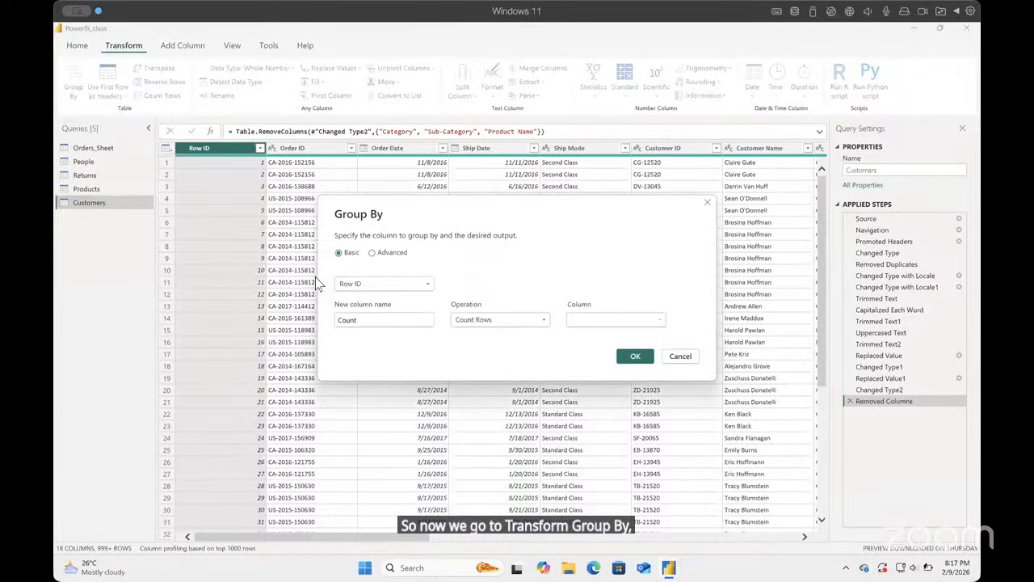
left_click(372, 252)
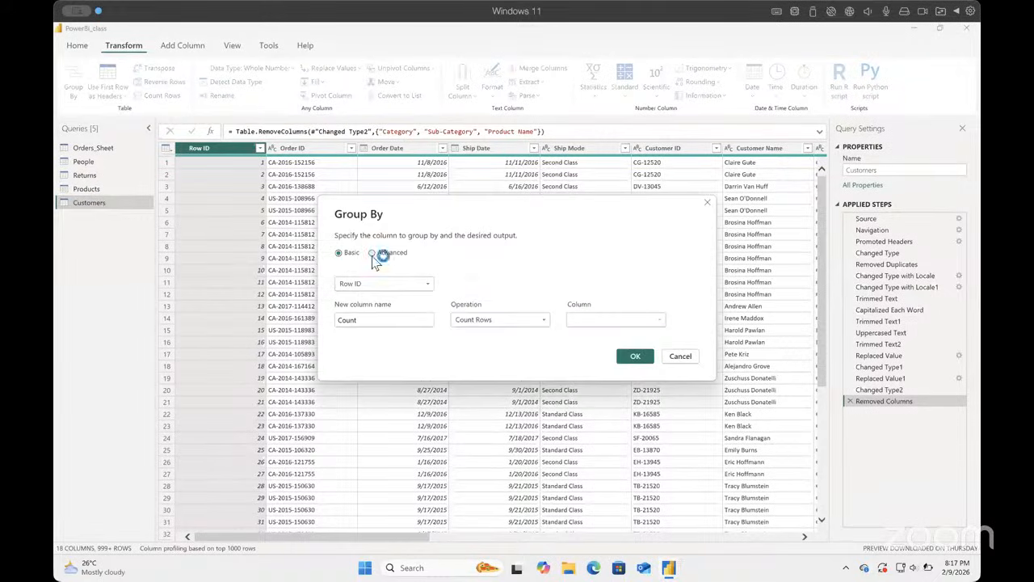
left_click(426, 284)
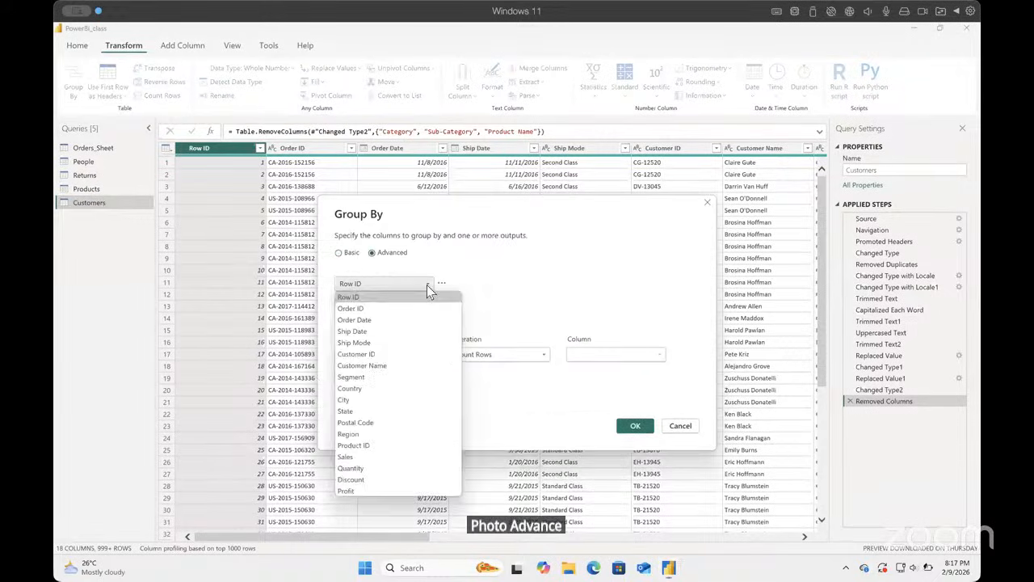
left_click(404, 355)
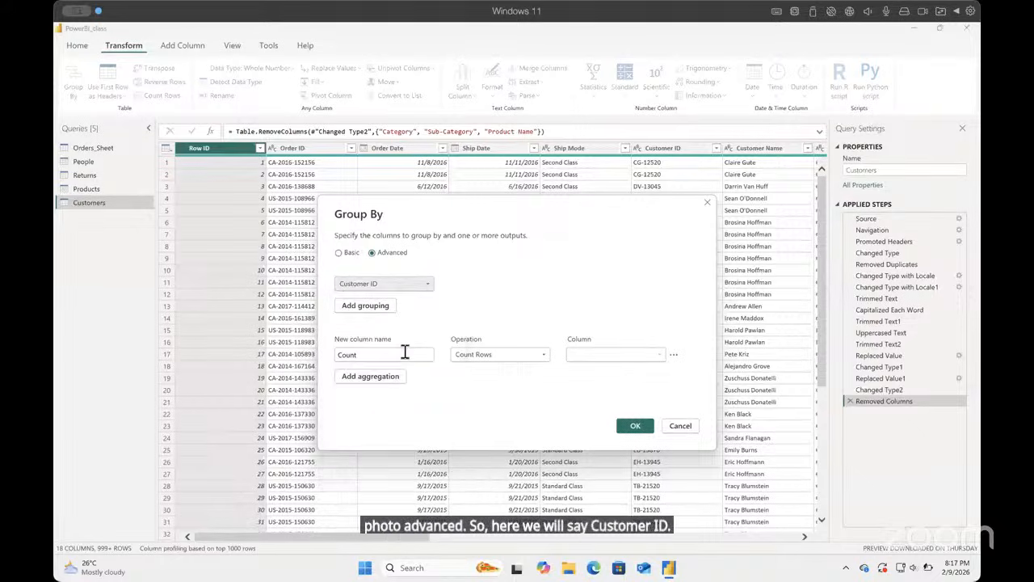
left_click(384, 307)
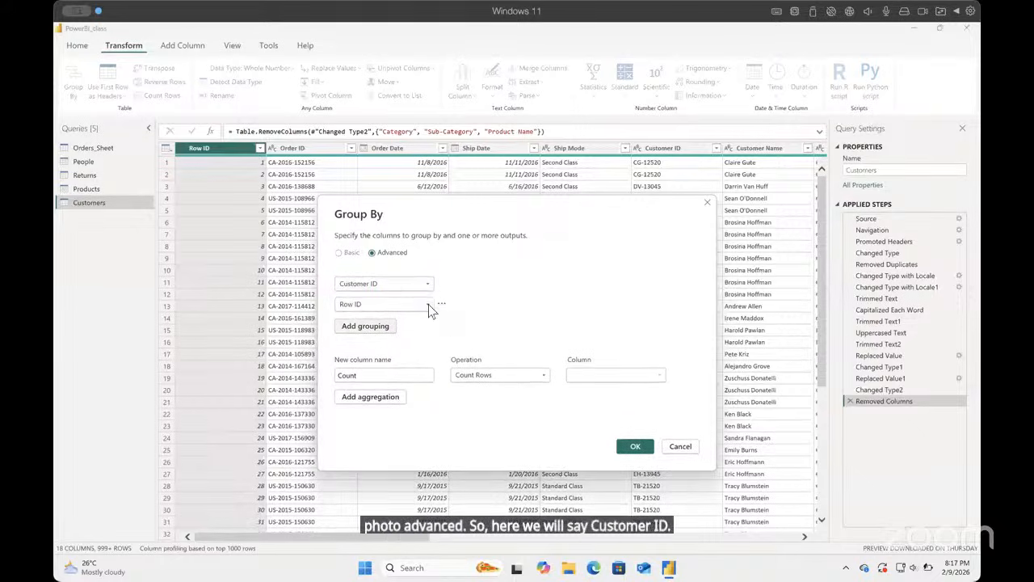
left_click(428, 306)
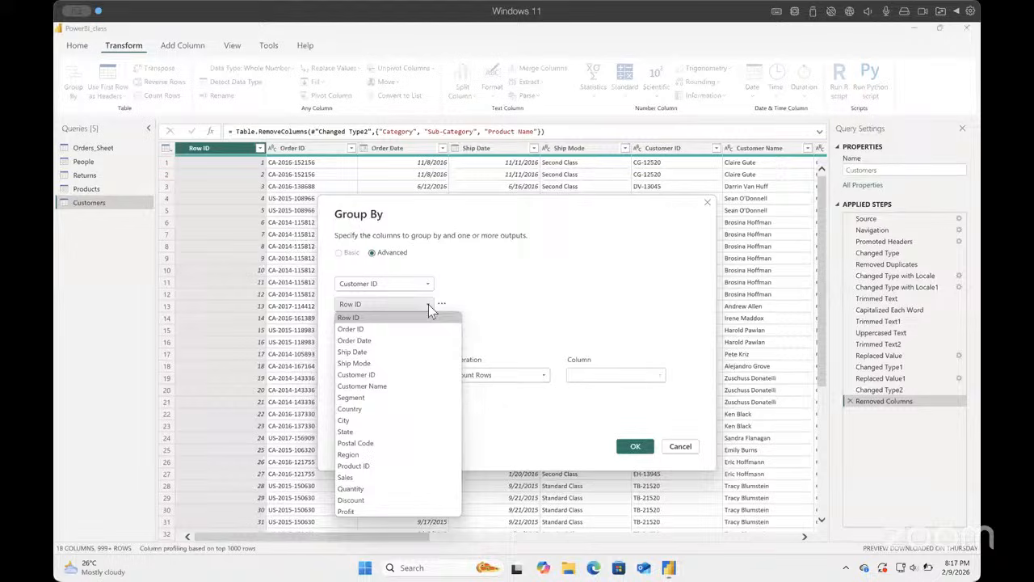
left_click(394, 387)
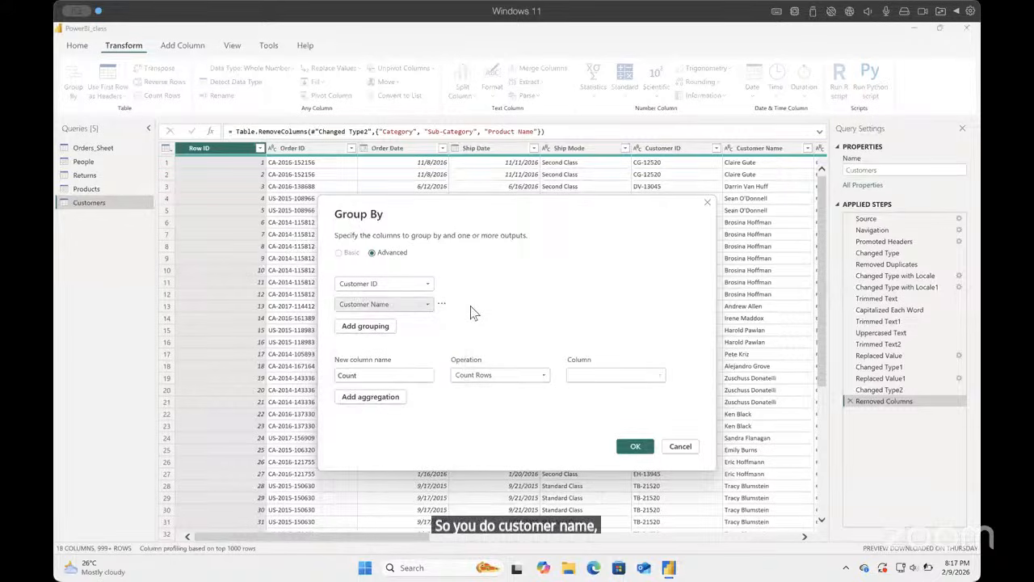
Step: Add Country, State and Postal Code as further grouping columns in the Group By settings
left_click(382, 327)
left_click(427, 326)
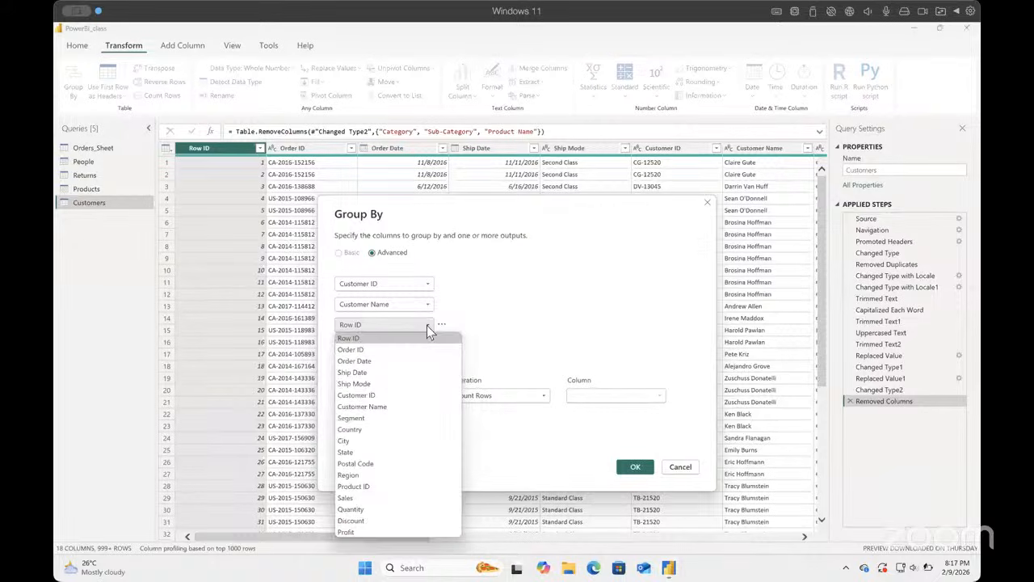
left_click(373, 434)
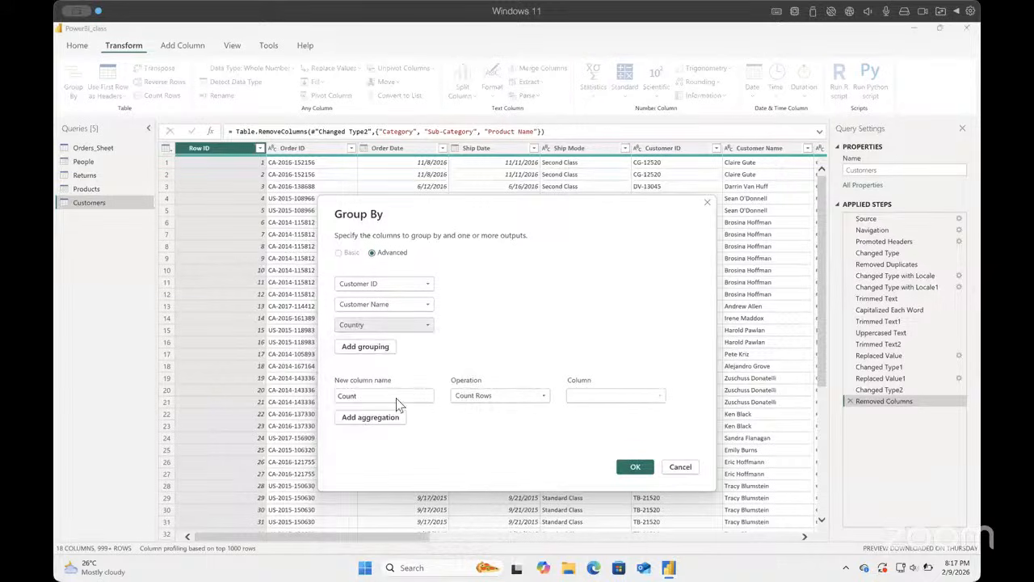
left_click(386, 347)
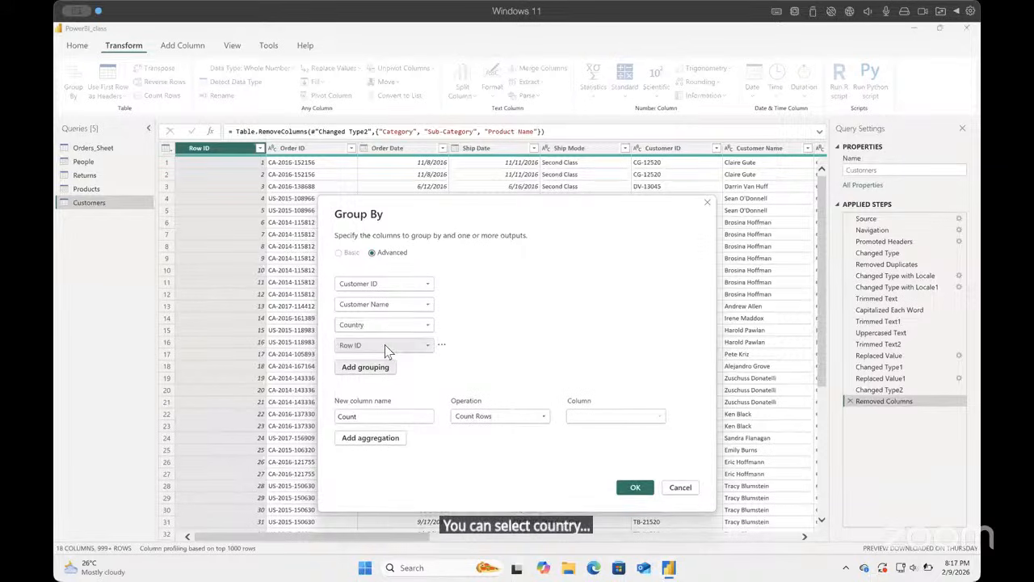
left_click(427, 345)
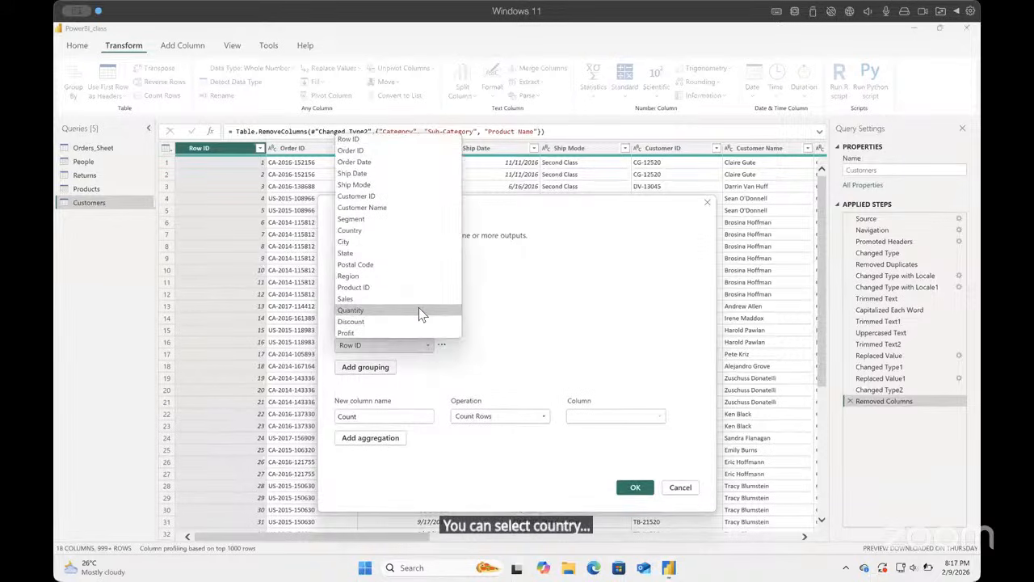
left_click(415, 253)
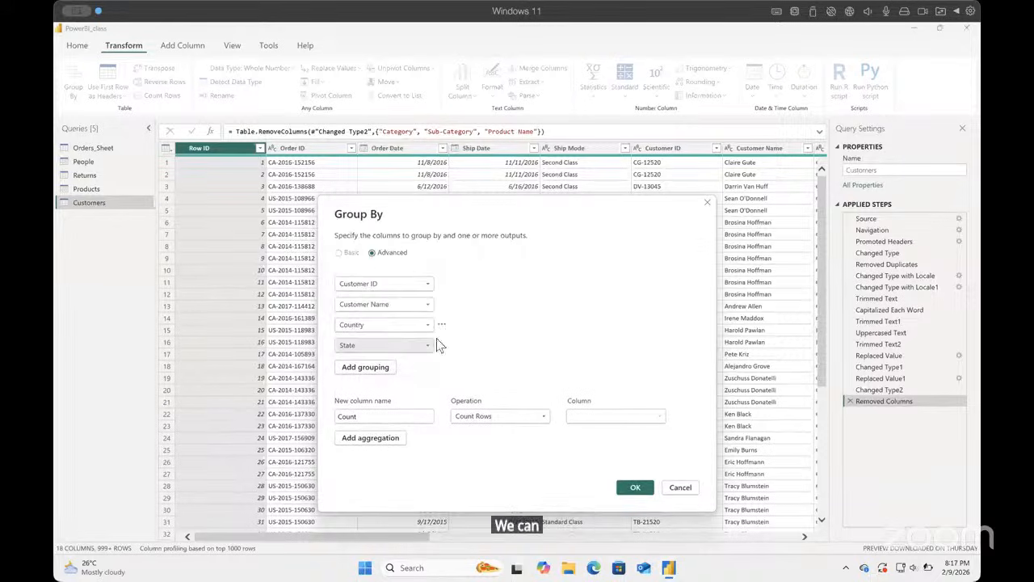
left_click(390, 368)
left_click(429, 368)
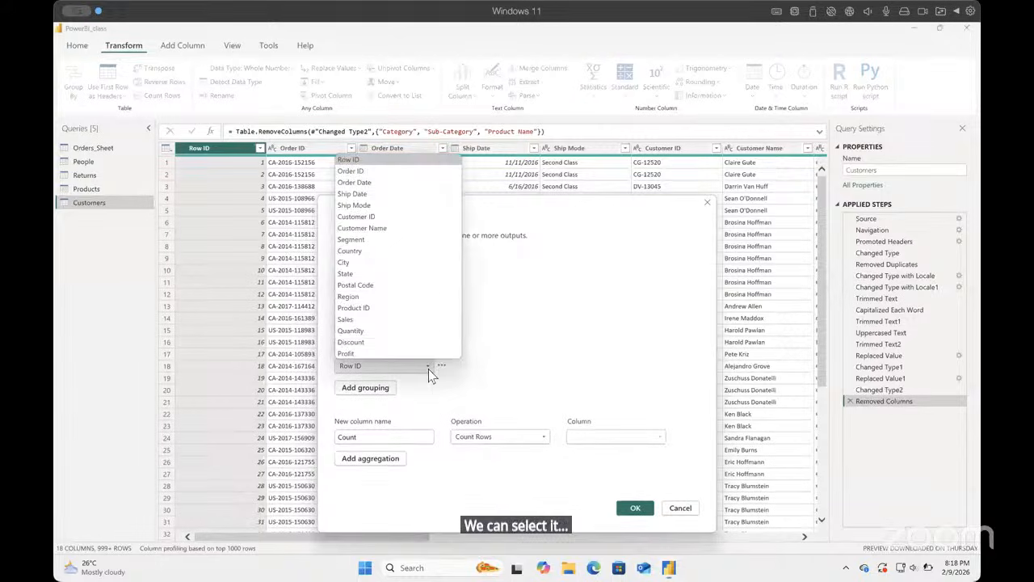
left_click(404, 285)
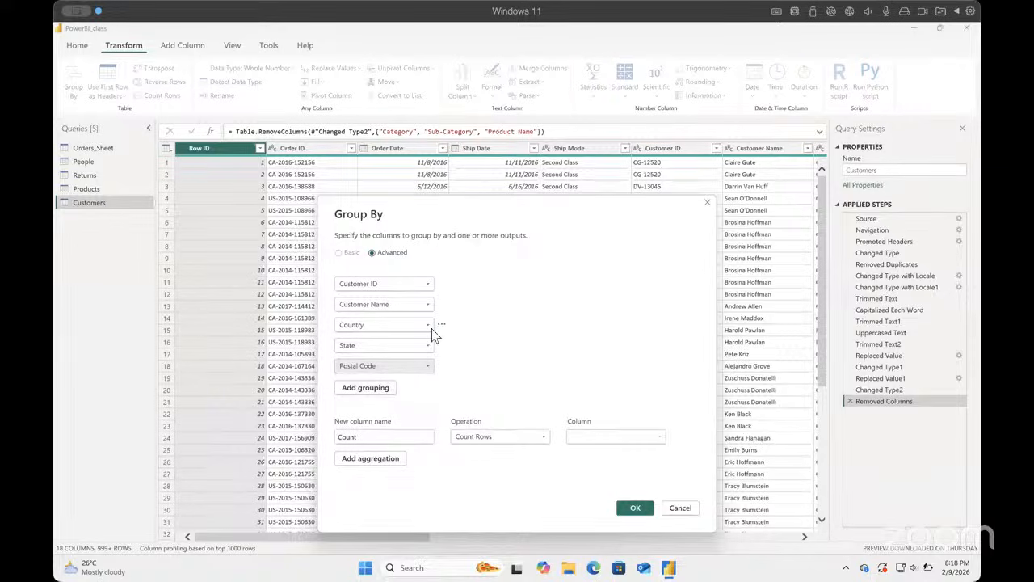
Step: Remove the Country grouping and add Region as the last grouping column
left_click(458, 335)
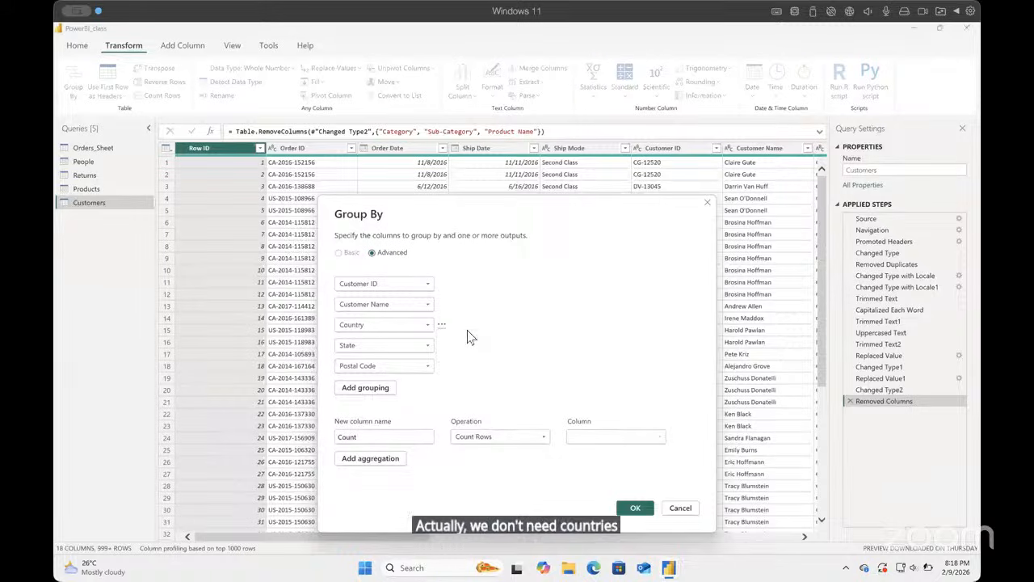
left_click(387, 373)
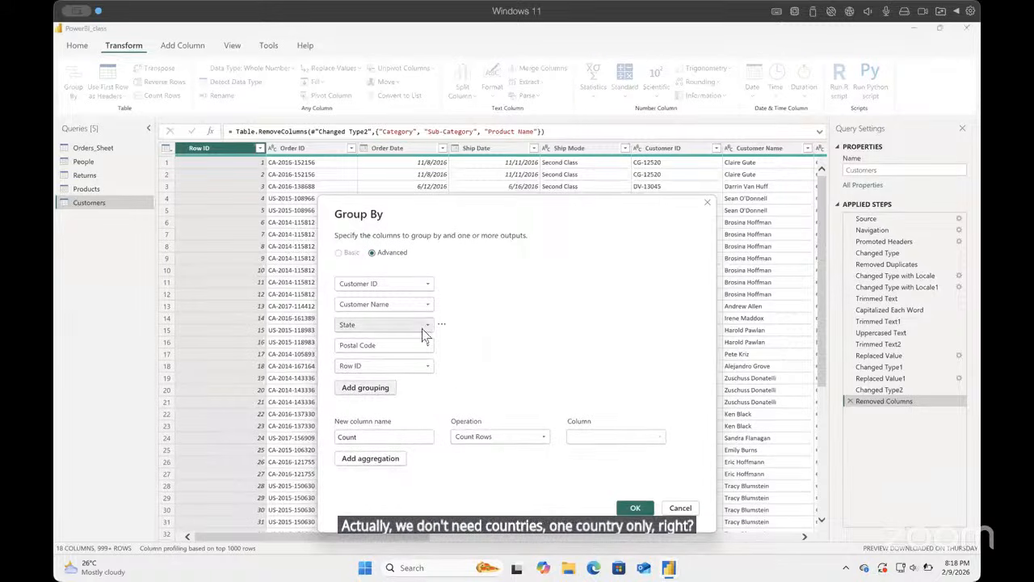
left_click(429, 373)
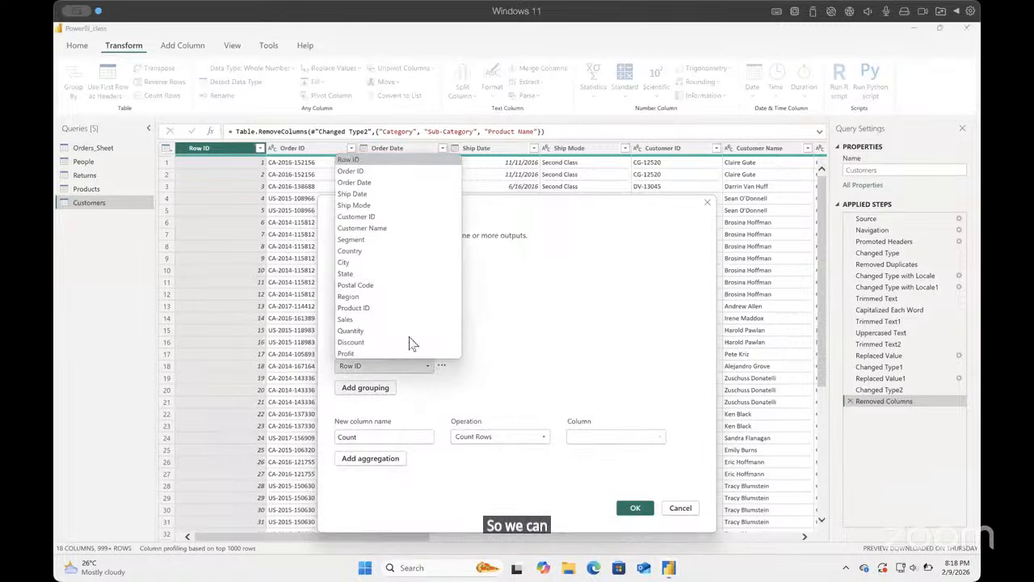
left_click(356, 301)
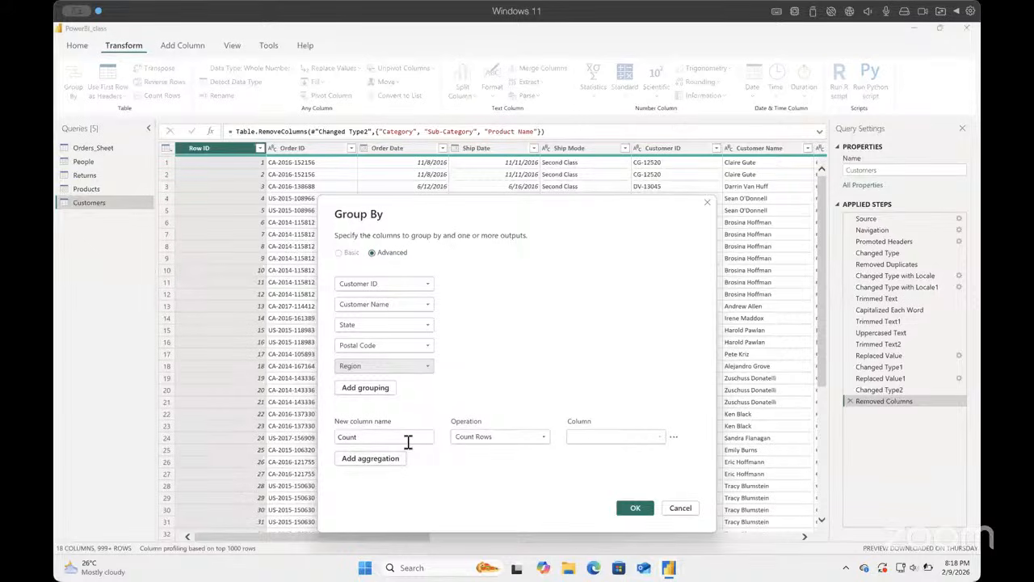
Step: Try the Sum and All Rows operations for the Count aggregation
left_click(545, 439)
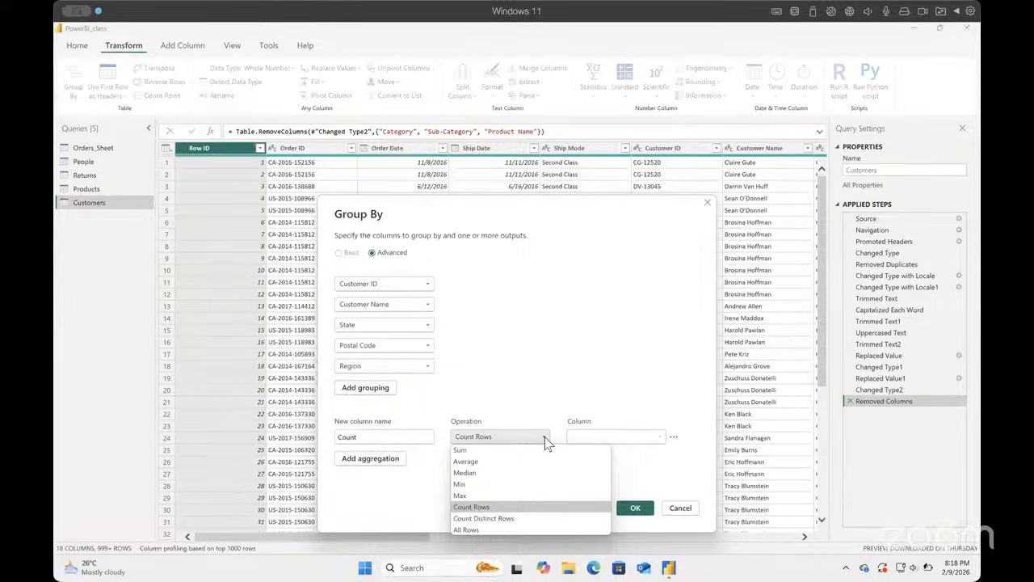
left_click(545, 441)
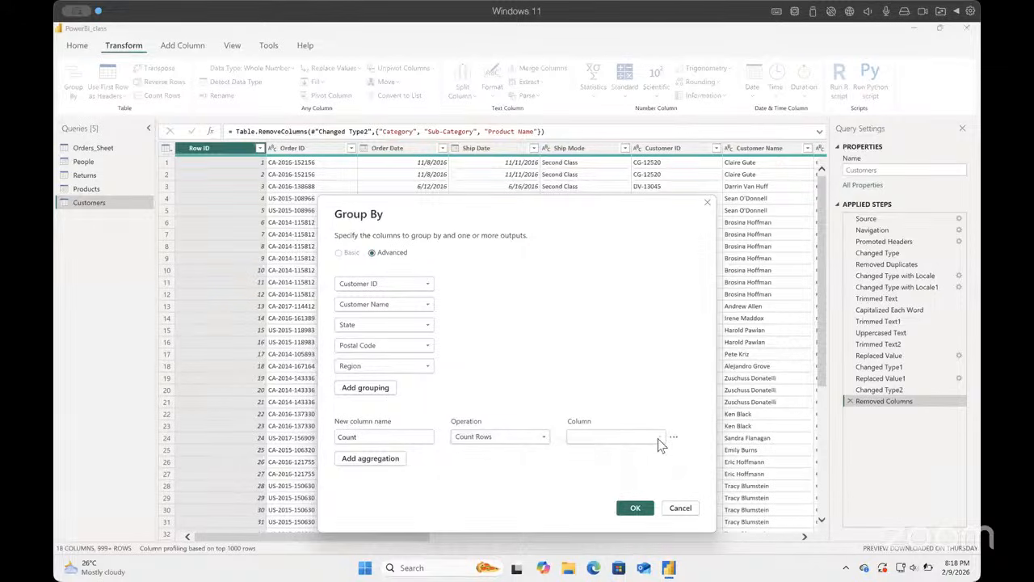
left_click(543, 441)
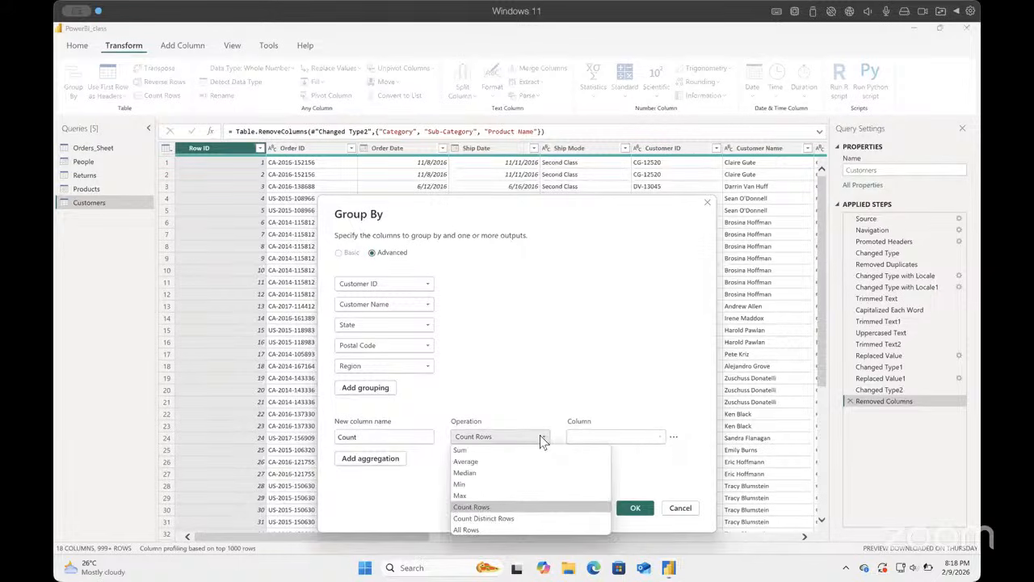
left_click(543, 440)
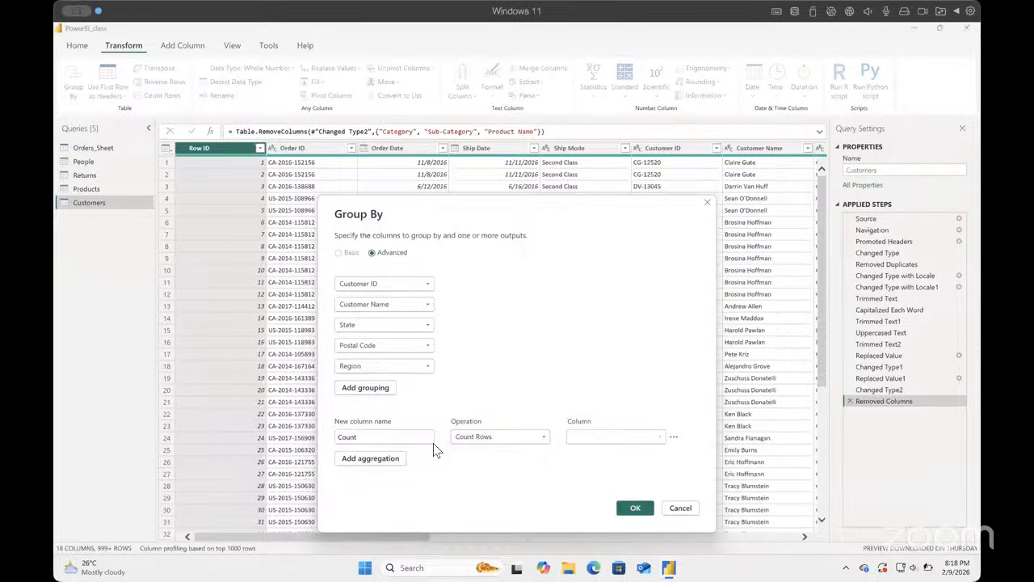
left_click(547, 440)
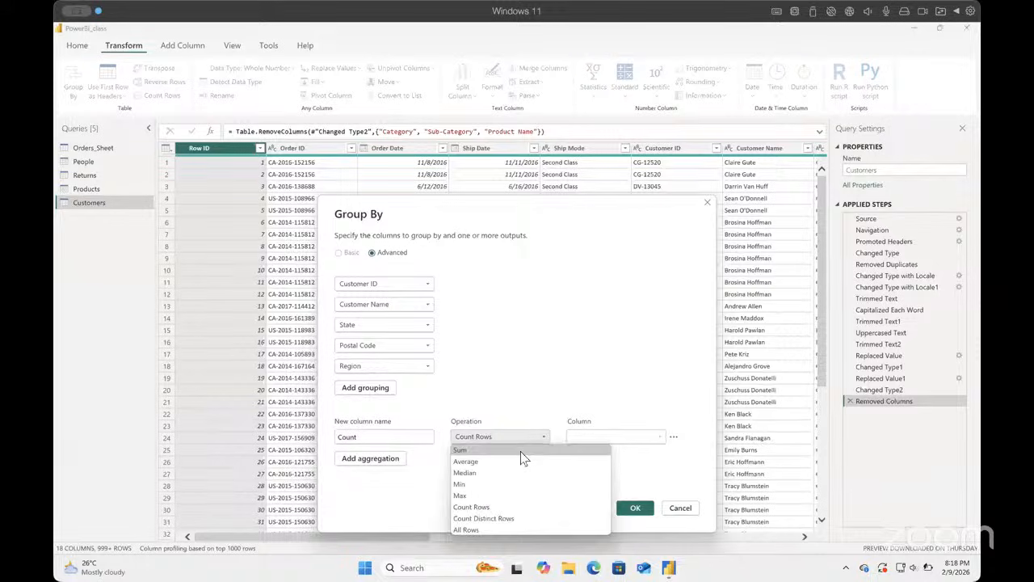
left_click(522, 450)
left_click(542, 437)
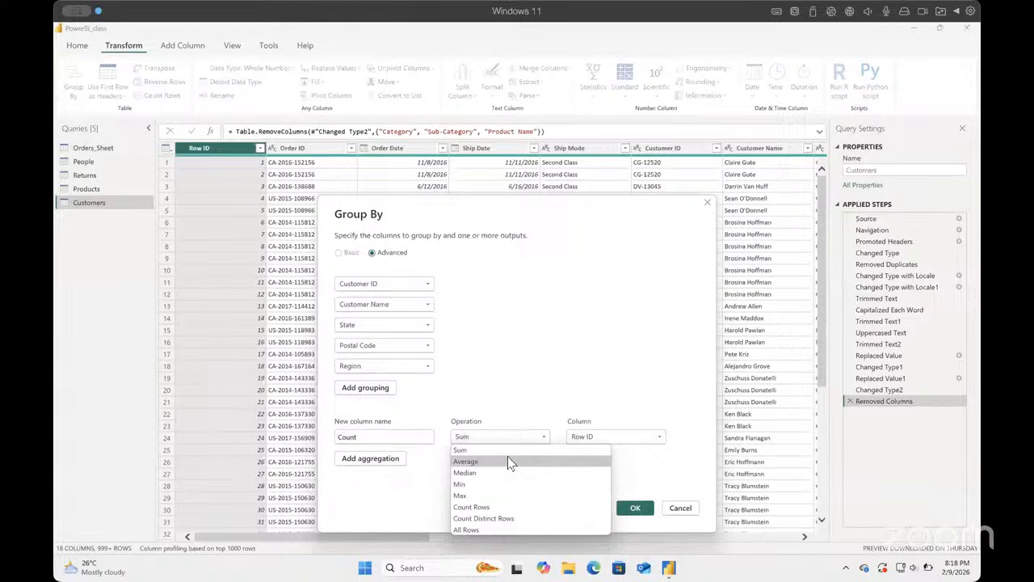
left_click(485, 530)
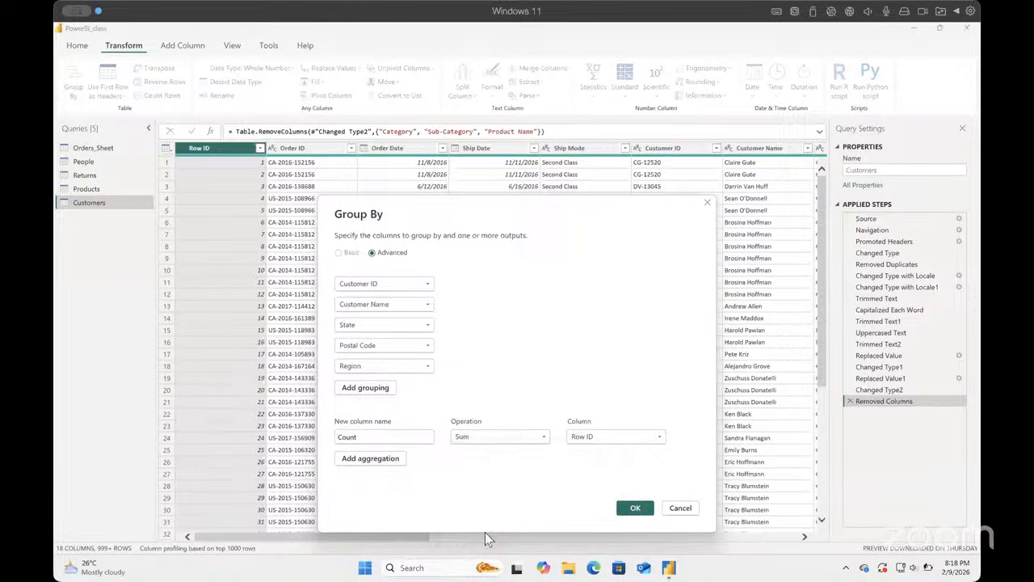
Step: Set the Count column's operation to Count Rows and apply the grouping
left_click(541, 436)
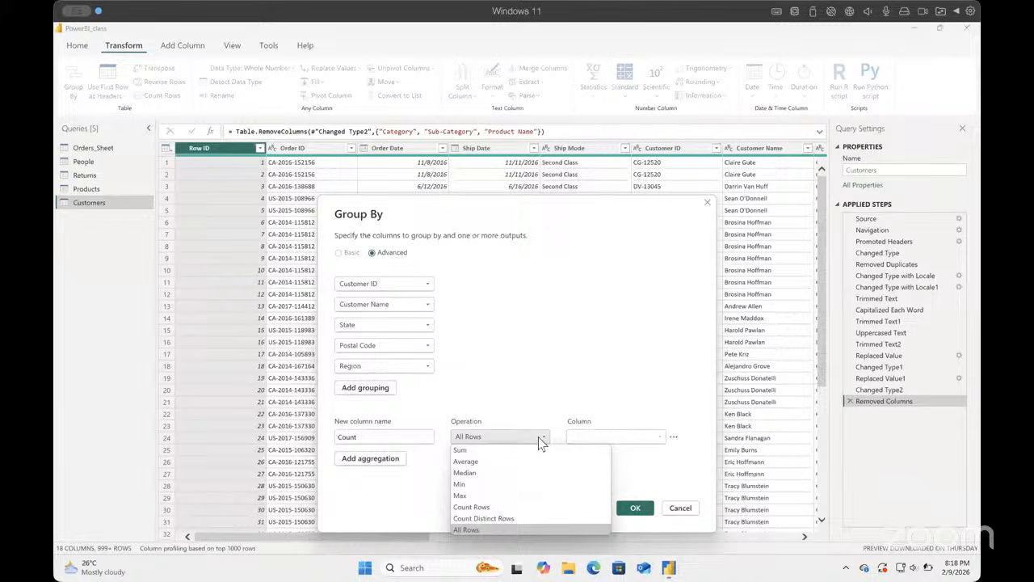
left_click(503, 505)
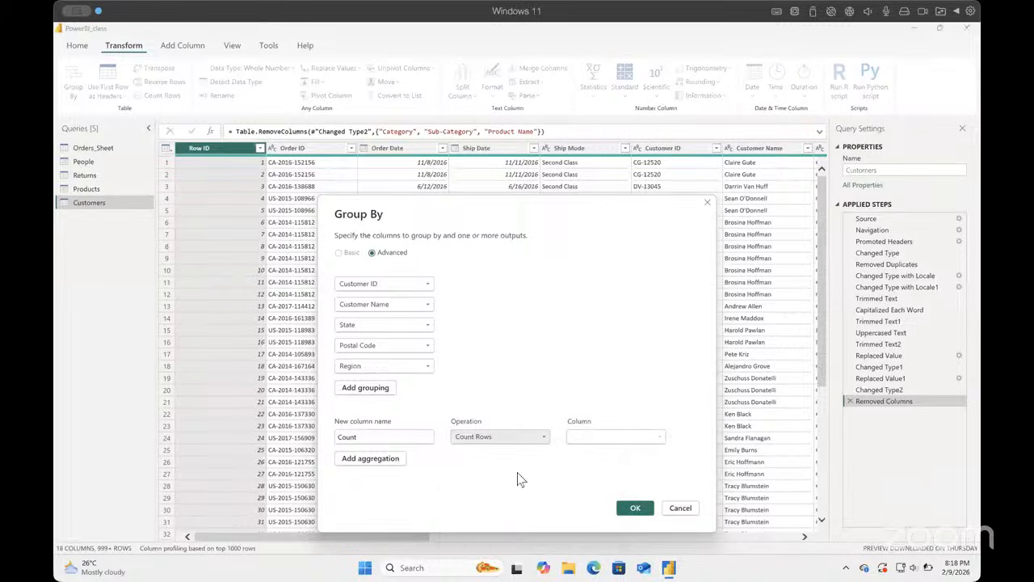
left_click(638, 514)
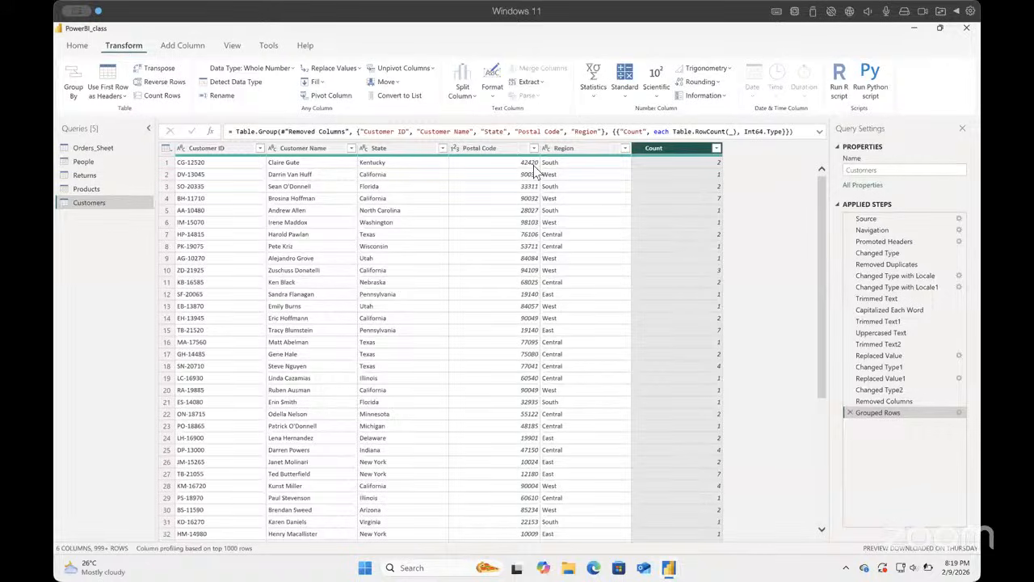
Step: Rename the Count column of the grouped Customers table as numberofproductsbought
double_click(681, 149)
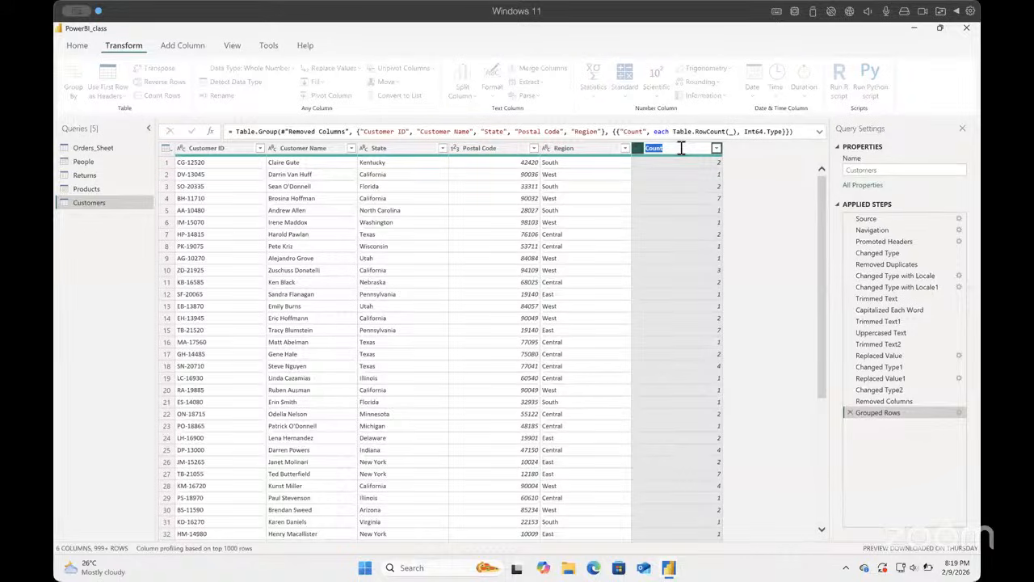
left_click(848, 413)
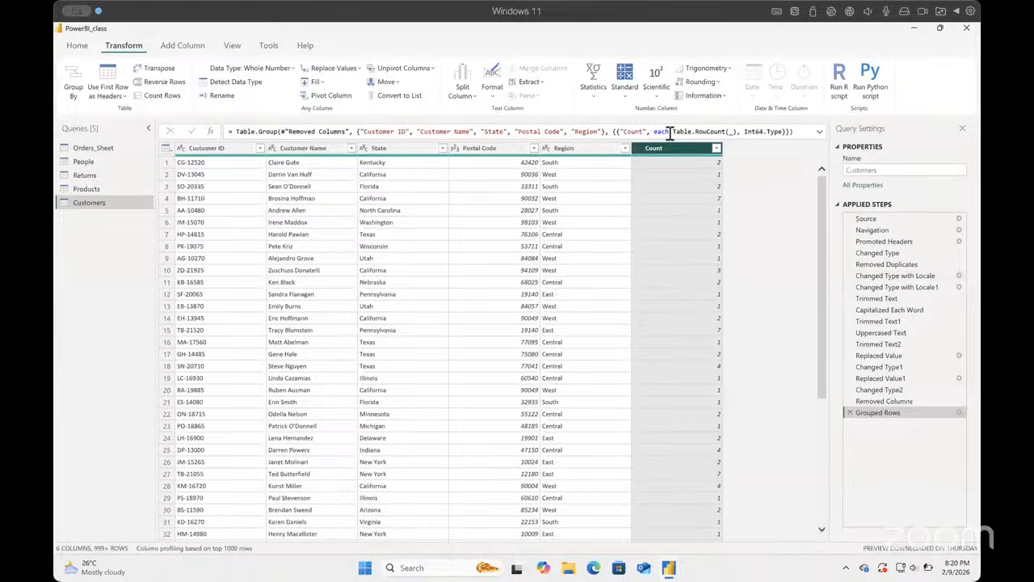
double_click(665, 151)
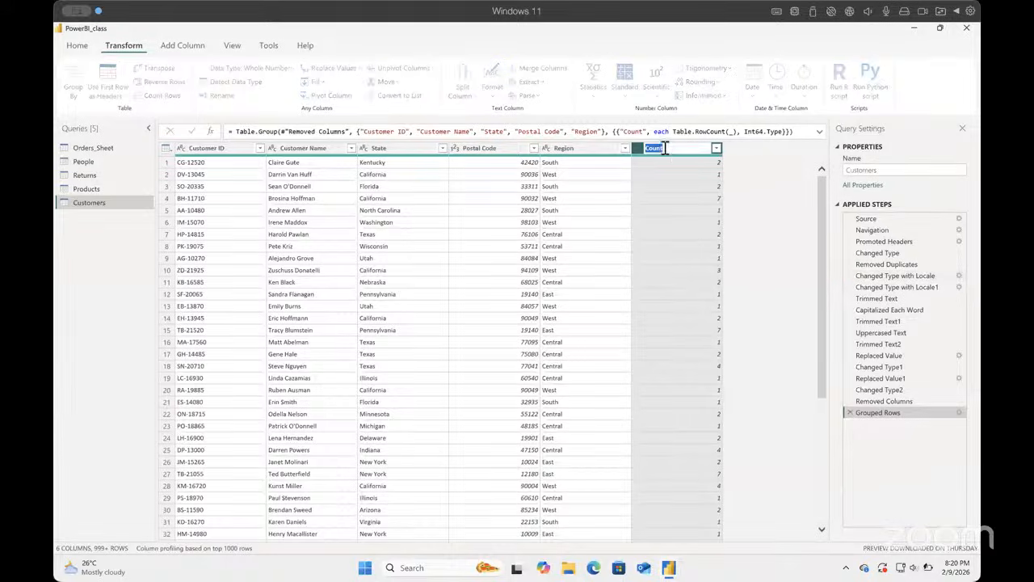
type("number")
type("ofproductsb")
type("ought")
key("Return")
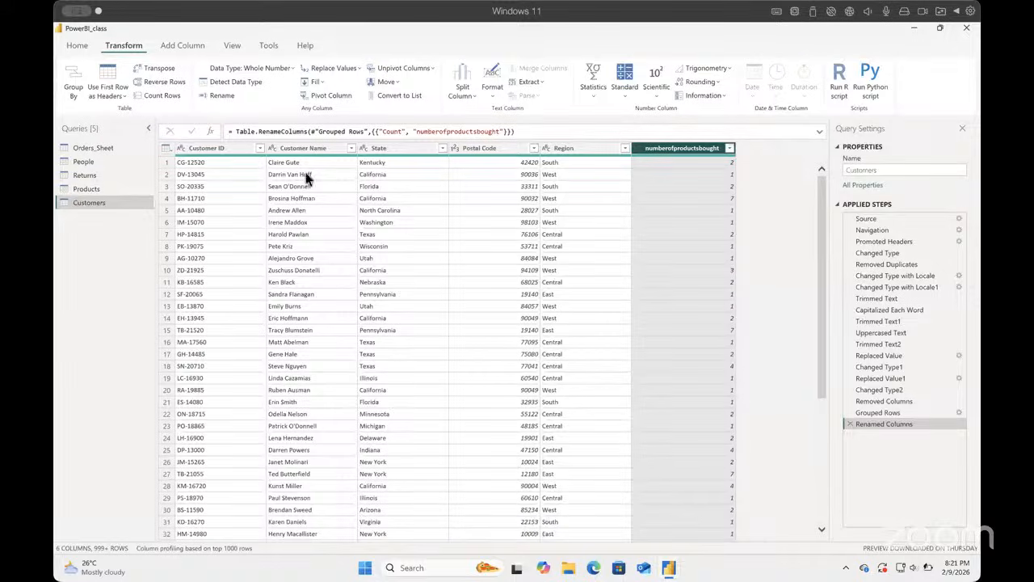
Step: Close the Power Query Editor and apply the pending query changes to the data model
left_click(234, 150)
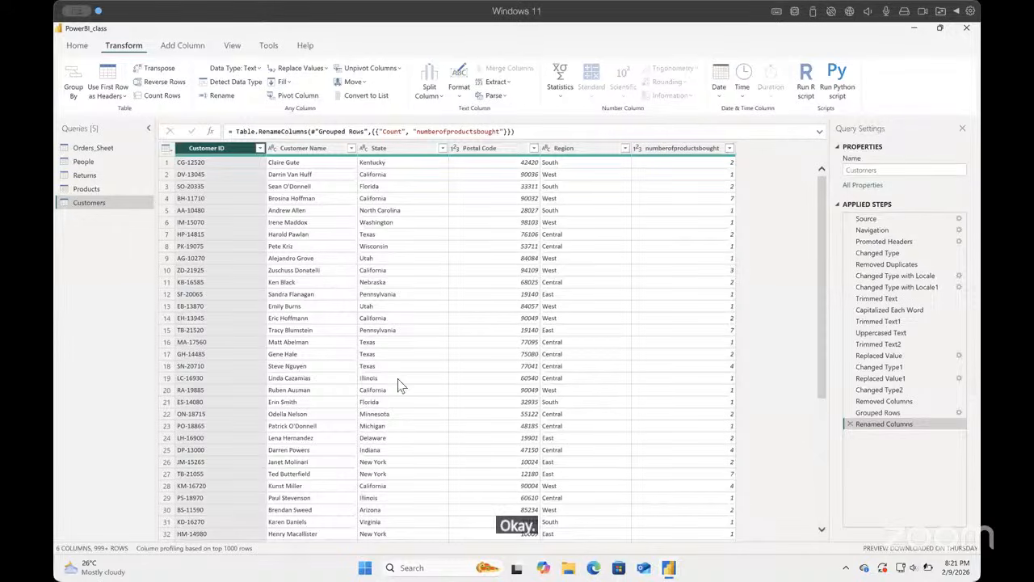
left_click(80, 48)
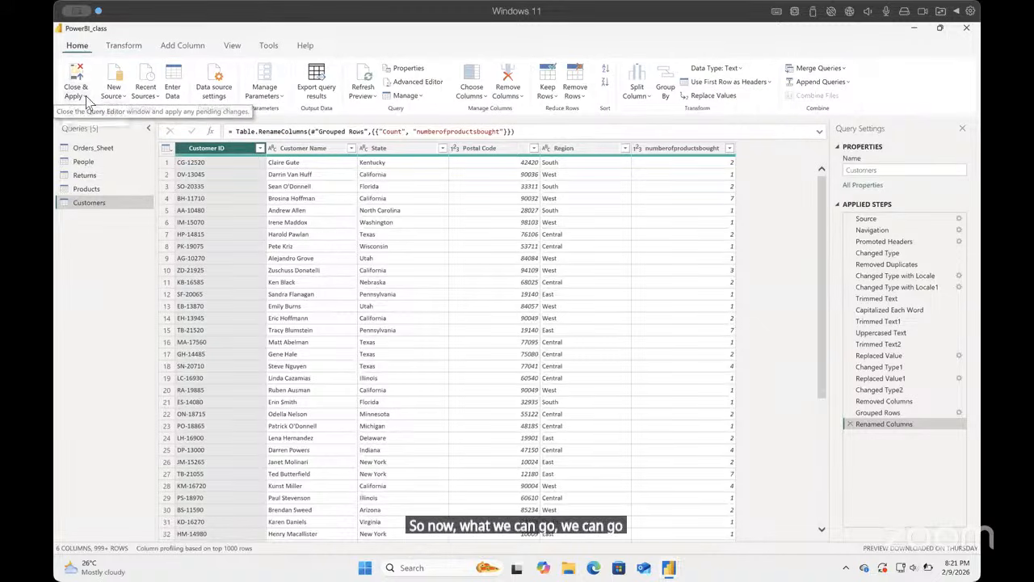
left_click(87, 99)
left_click(89, 115)
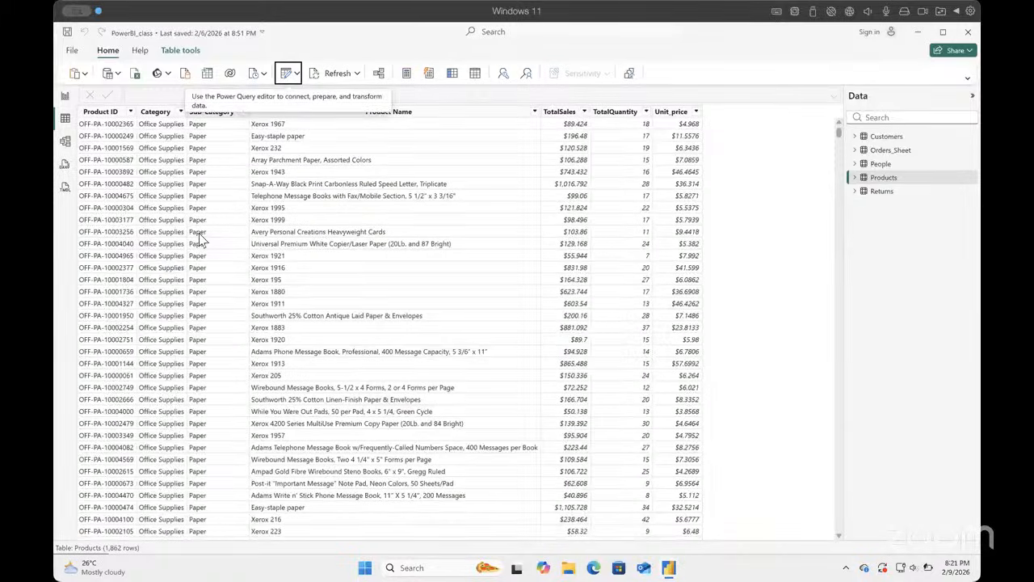
Step: Show the data model diagram, collapse the Properties pane and reposition the Customers table below the Products table
left_click(65, 140)
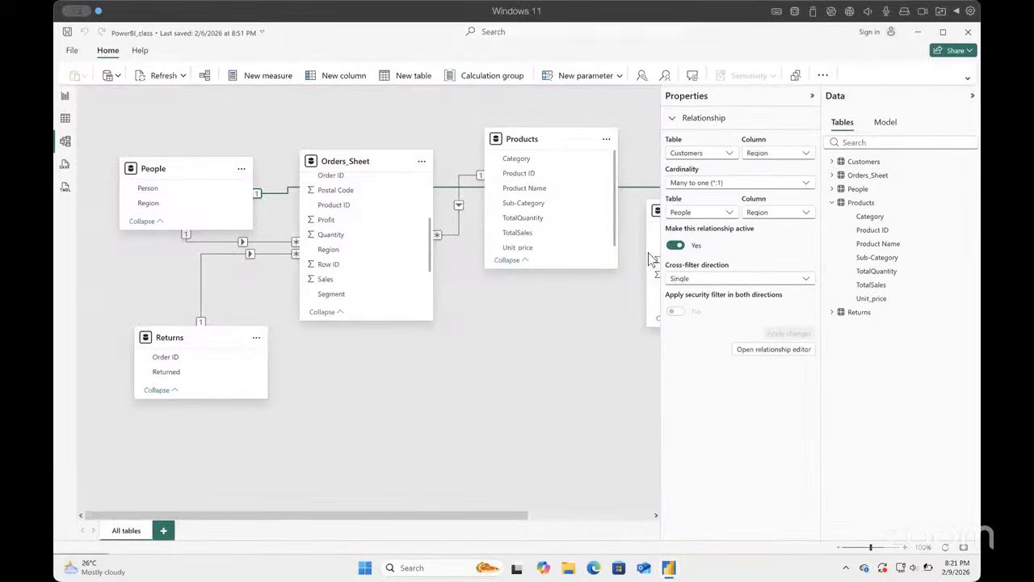
left_click_drag(654, 246, 568, 347)
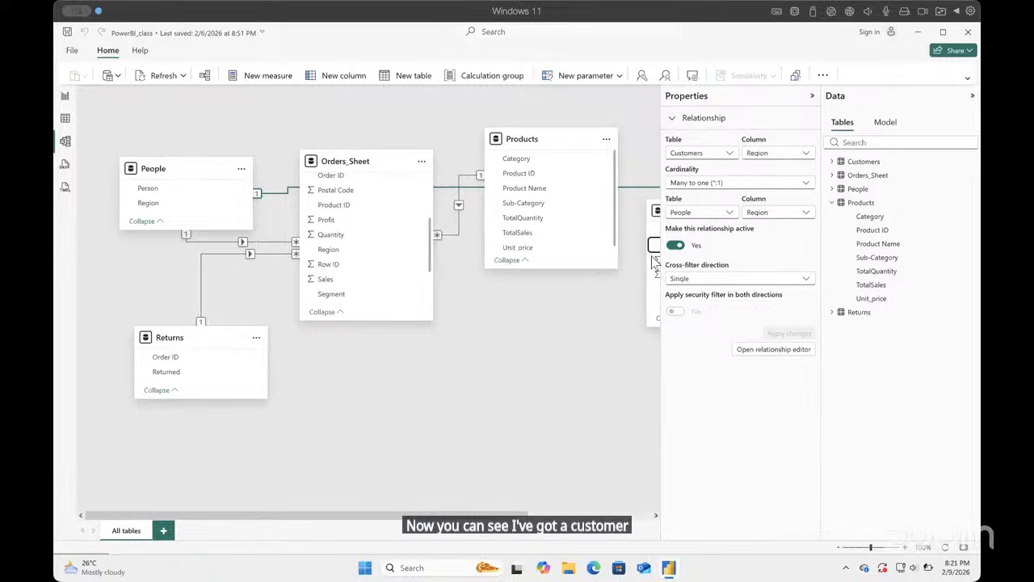
left_click(812, 97)
left_click_drag(734, 232, 624, 392)
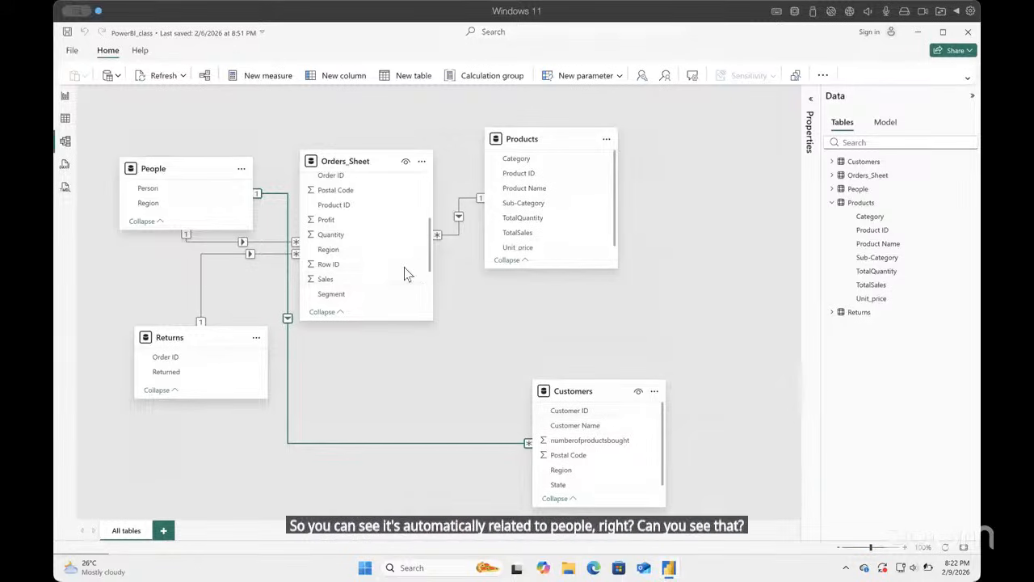
Step: Try to relate Customer ID in Orders_Sheet to Customer ID in Customers with Many to one (*:1) cardinality
scroll(364, 275, "down", 3)
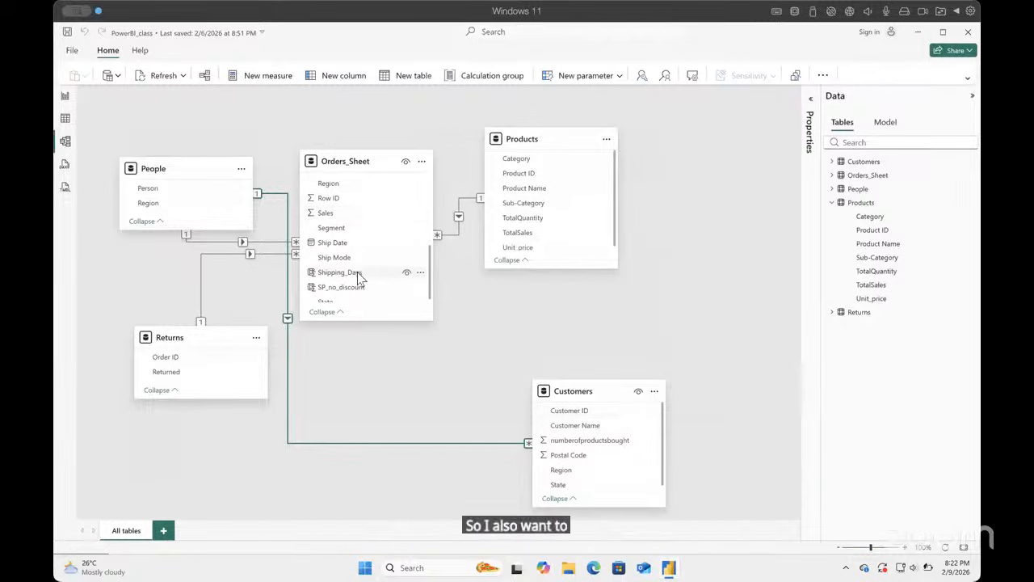
scroll(360, 277, "down", 1)
scroll(360, 278, "up", 2)
scroll(360, 278, "down", 2)
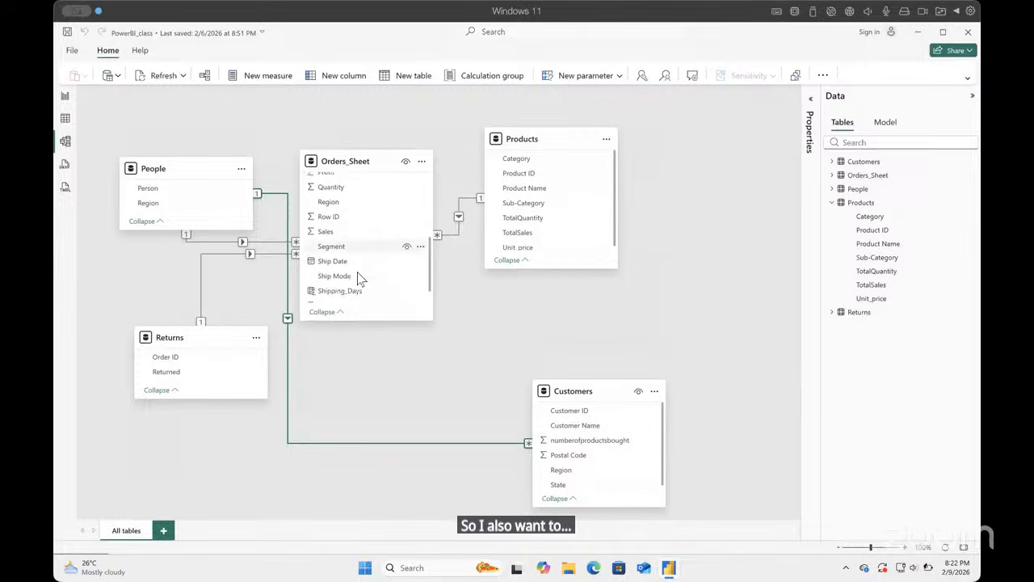
scroll(360, 278, "up", 5)
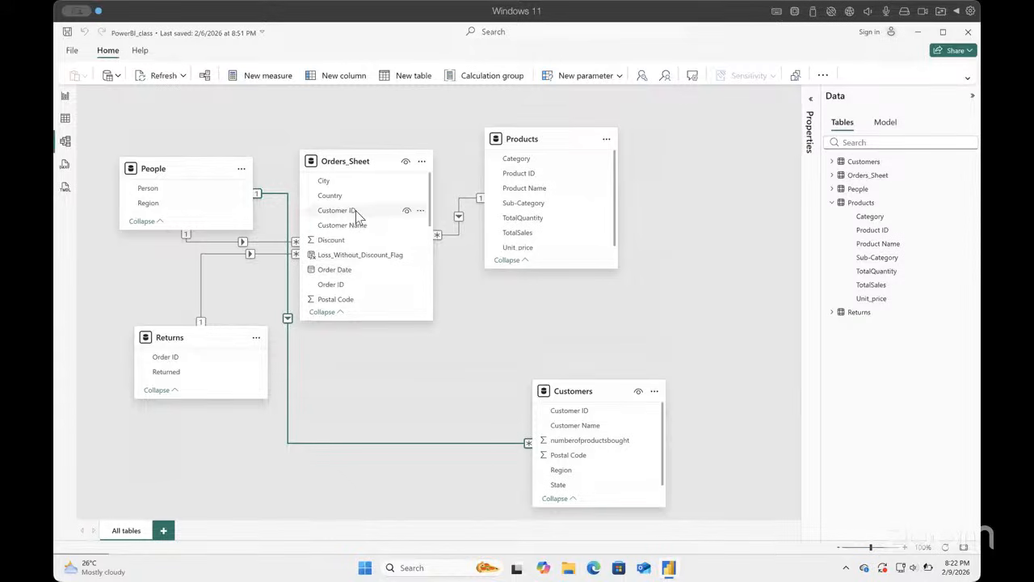
left_click_drag(362, 211, 554, 416)
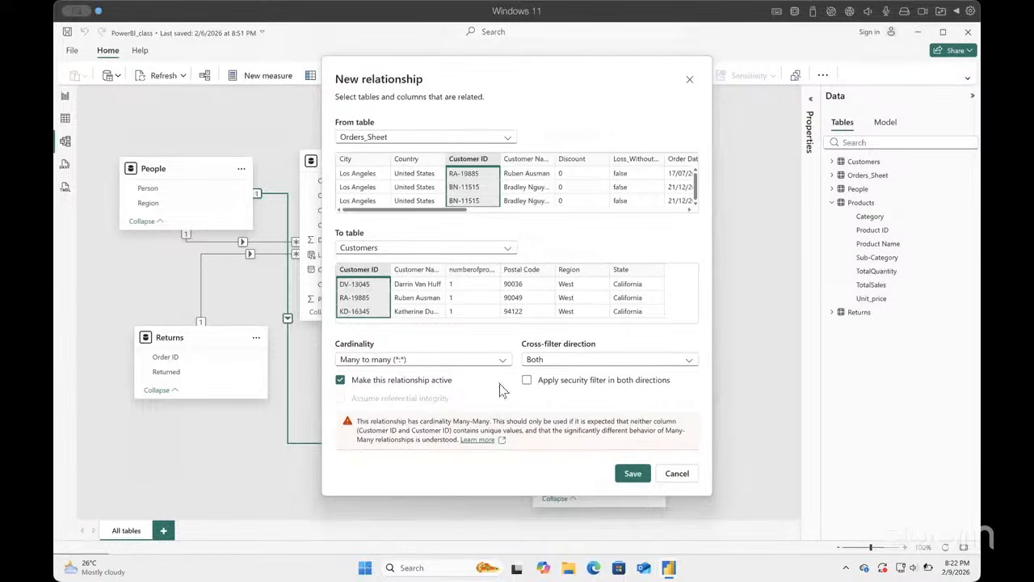
left_click(500, 361)
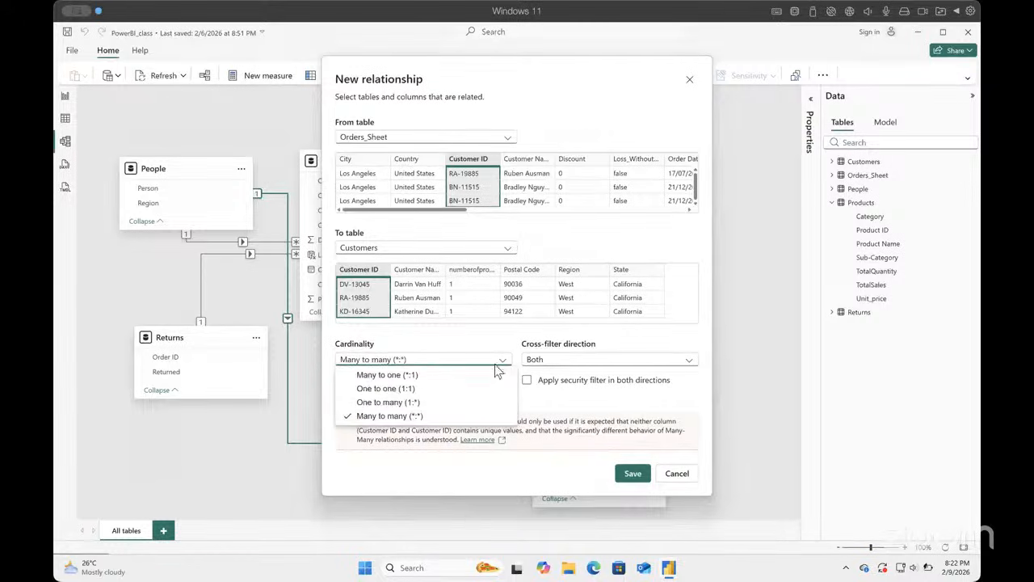
left_click(437, 375)
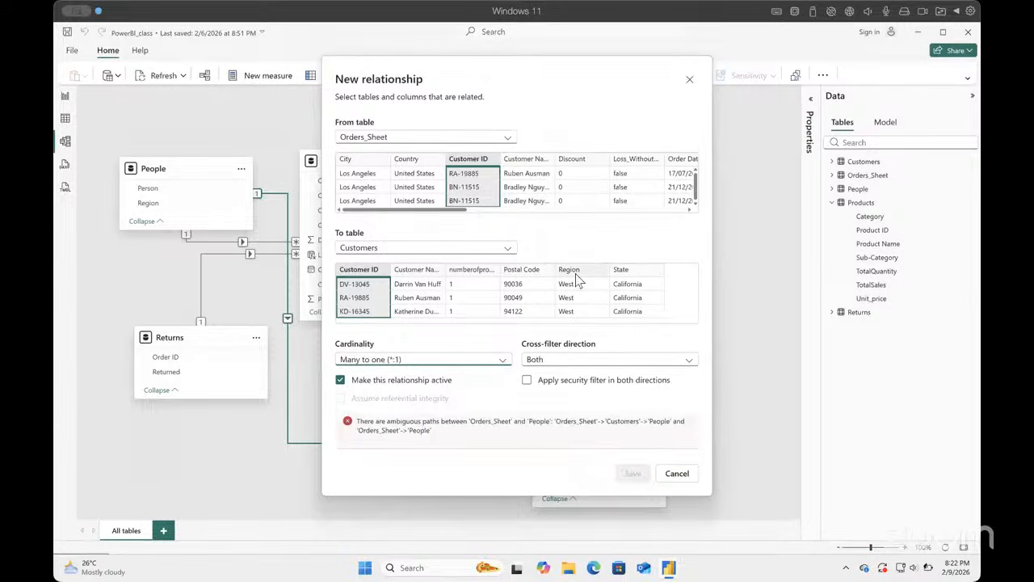
left_click(689, 79)
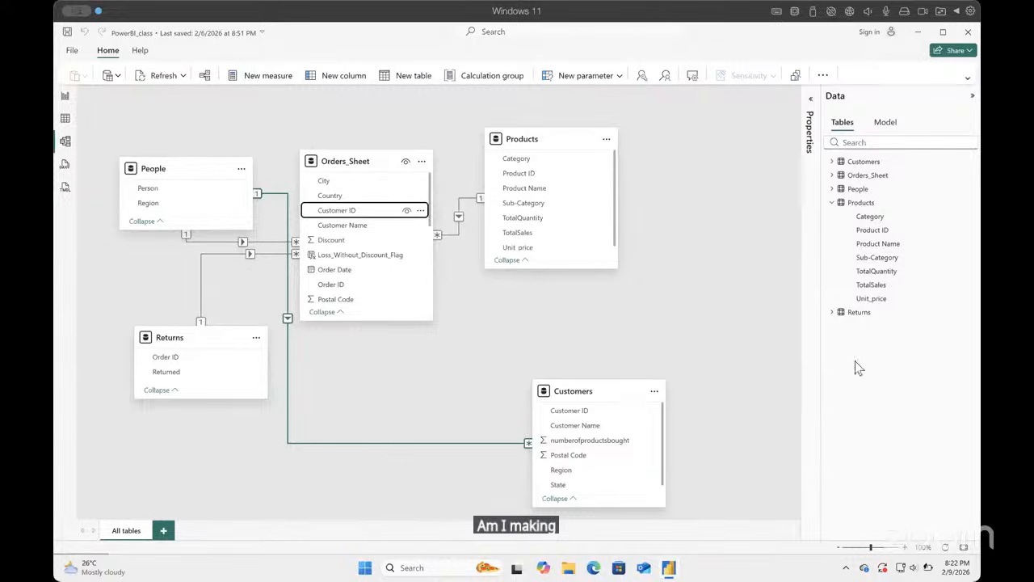
Step: Collapse the Products field list, return to the table data and open the Power Query Editor
left_click(833, 204)
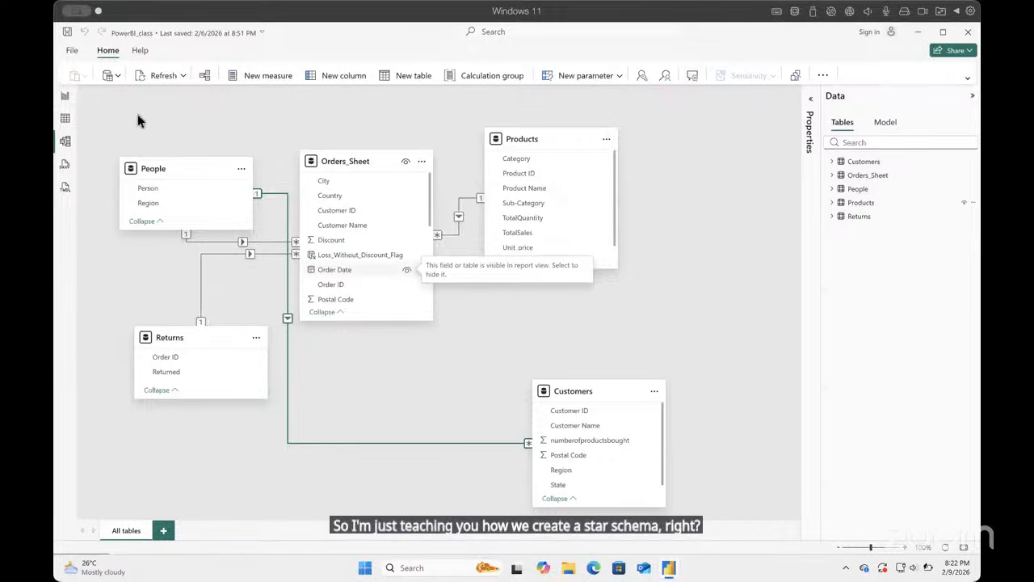
left_click(66, 120)
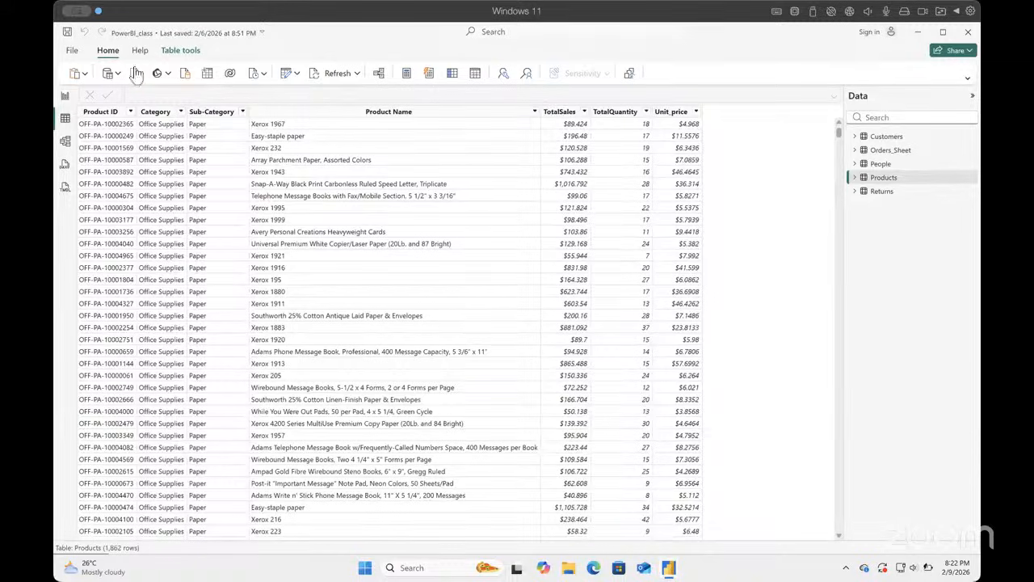
left_click(286, 72)
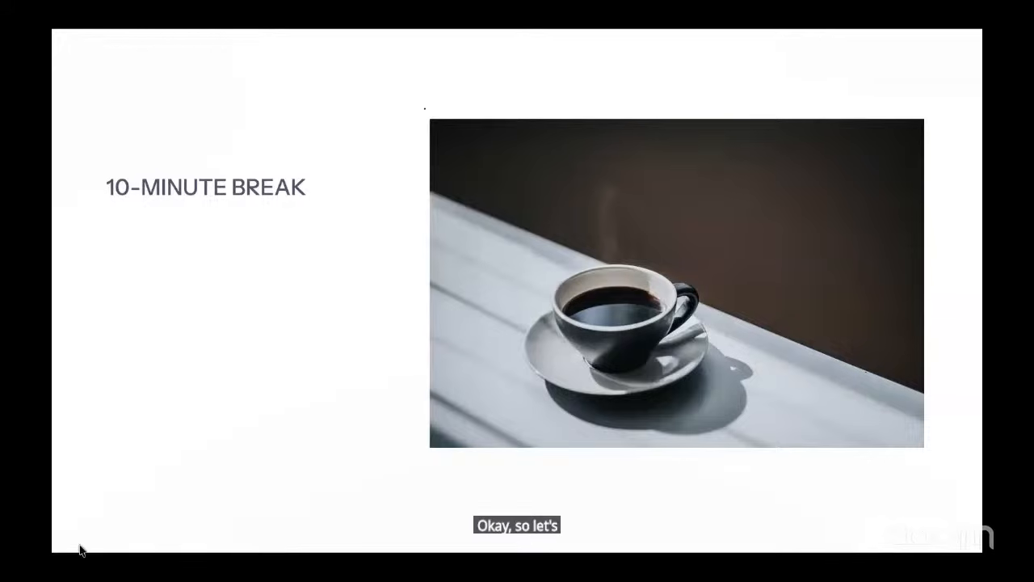
left_click(61, 543)
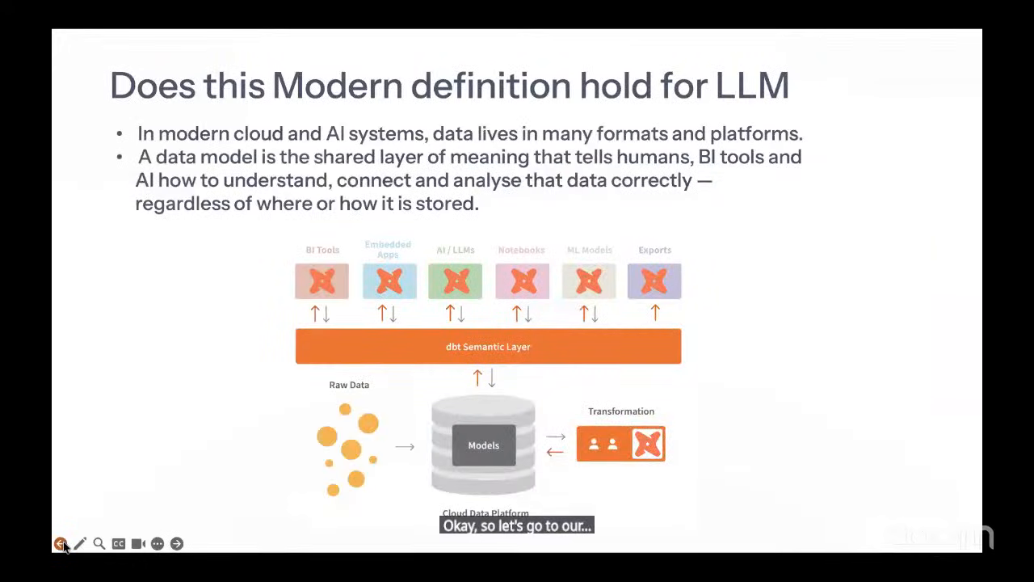
left_click(61, 543)
left_click(61, 543)
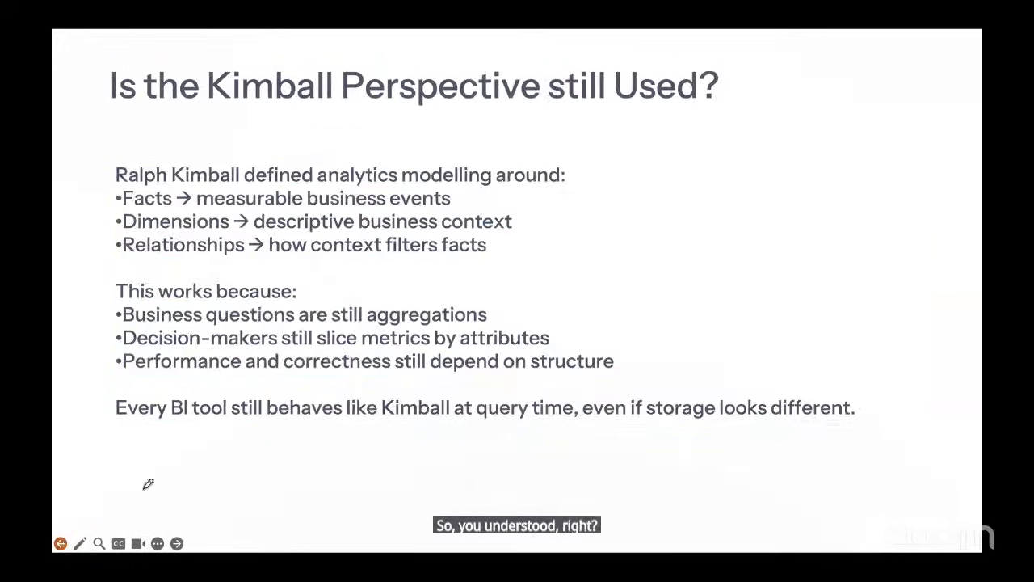
key("Left")
key("Left")
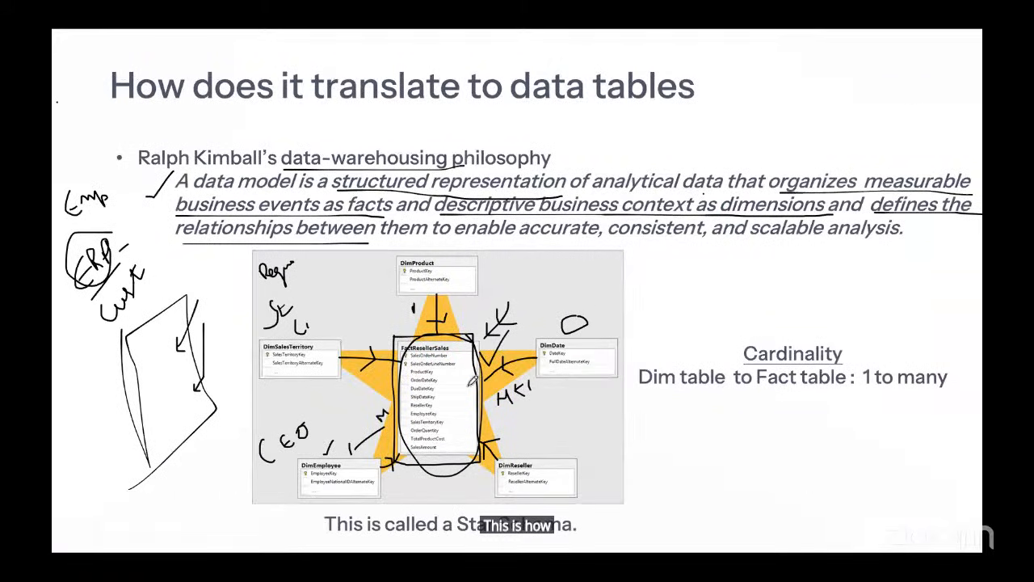
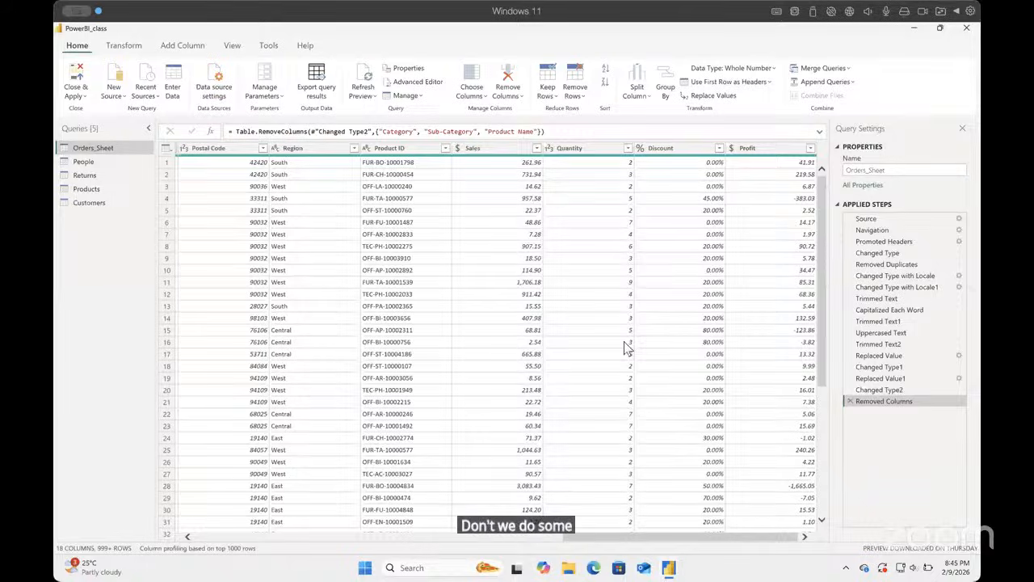
Step: Look through the People, Returns and Products queries and examine the calculated Unit_price column in Products
left_click(82, 161)
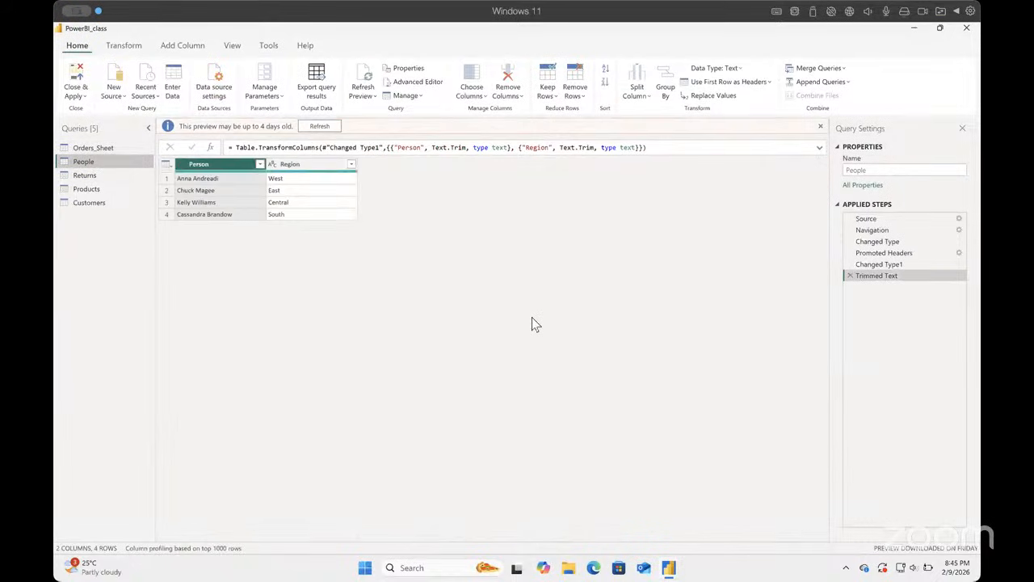
left_click(99, 175)
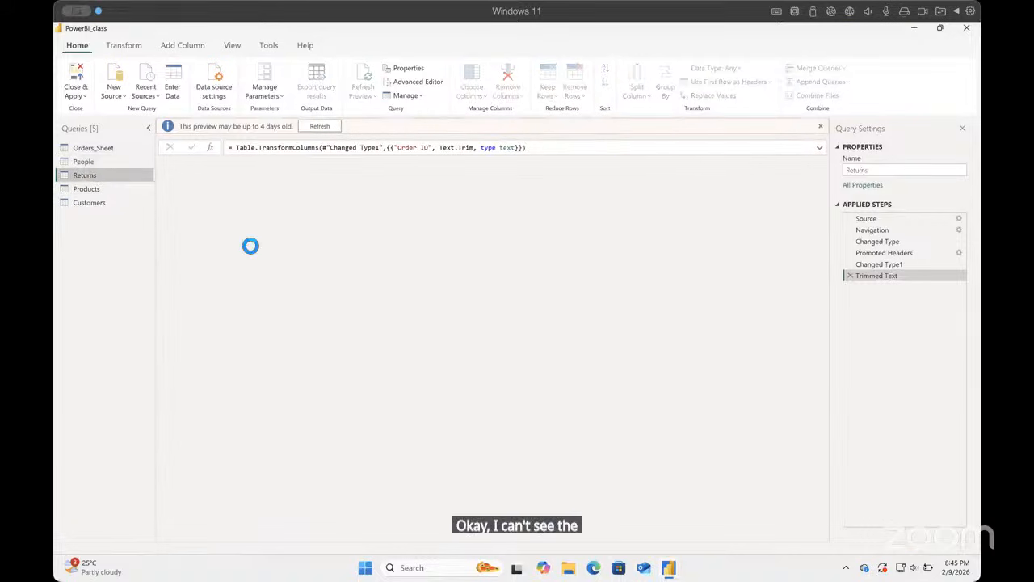
left_click(84, 189)
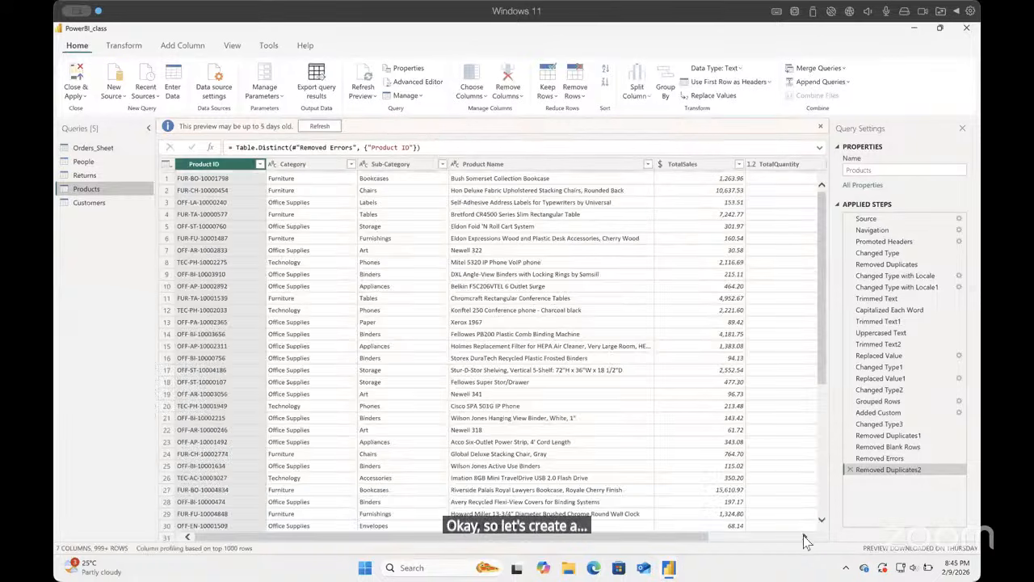
left_click(805, 537)
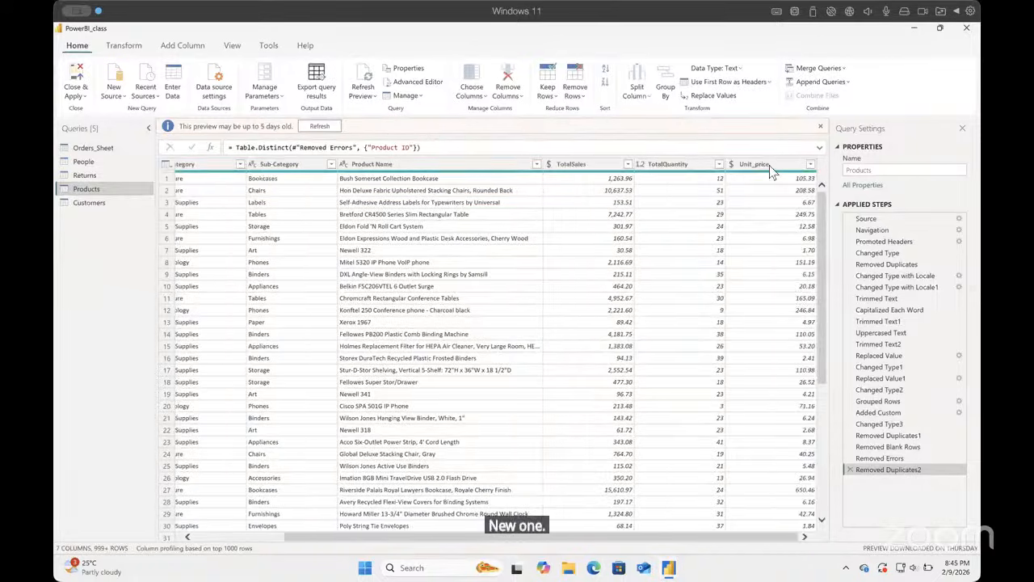
left_click(755, 164)
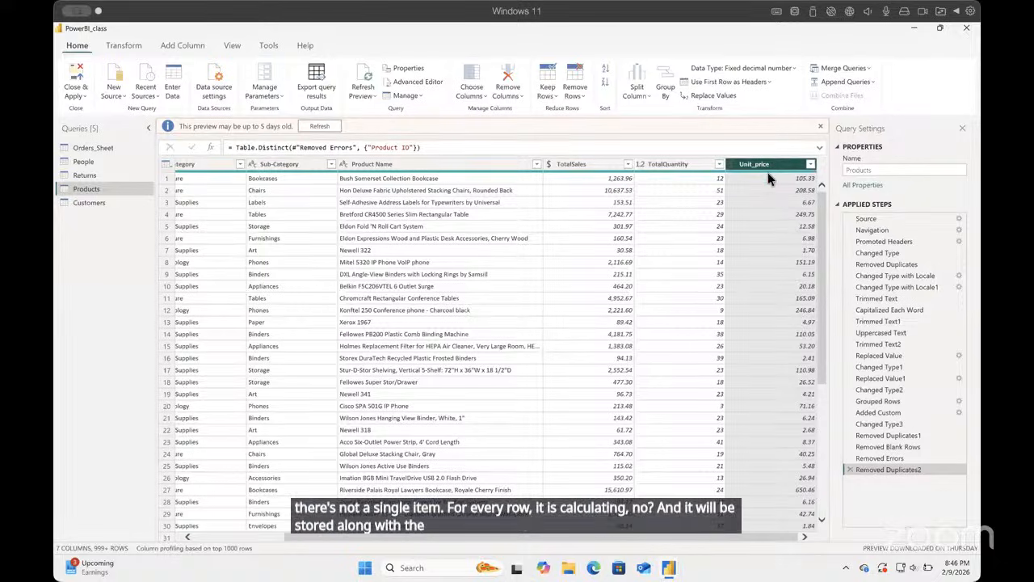
Step: Compare the Sales, Quantity, Discount and Profit columns in Orders_Sheet with TotalSales, TotalQuantity and Unit_price in Products
left_click(108, 150)
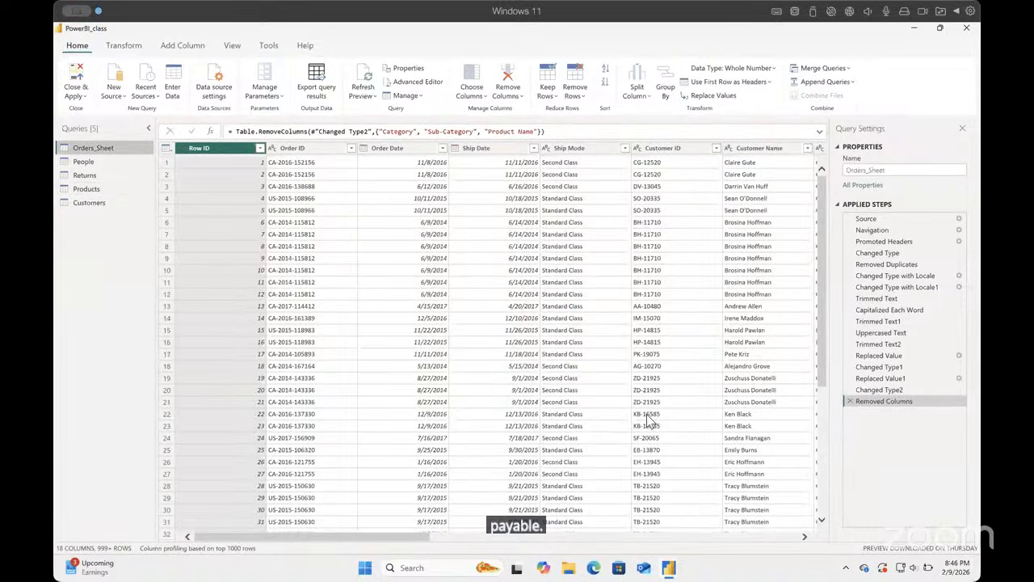
left_click_drag(436, 531, 699, 540)
left_click_drag(775, 546, 793, 545)
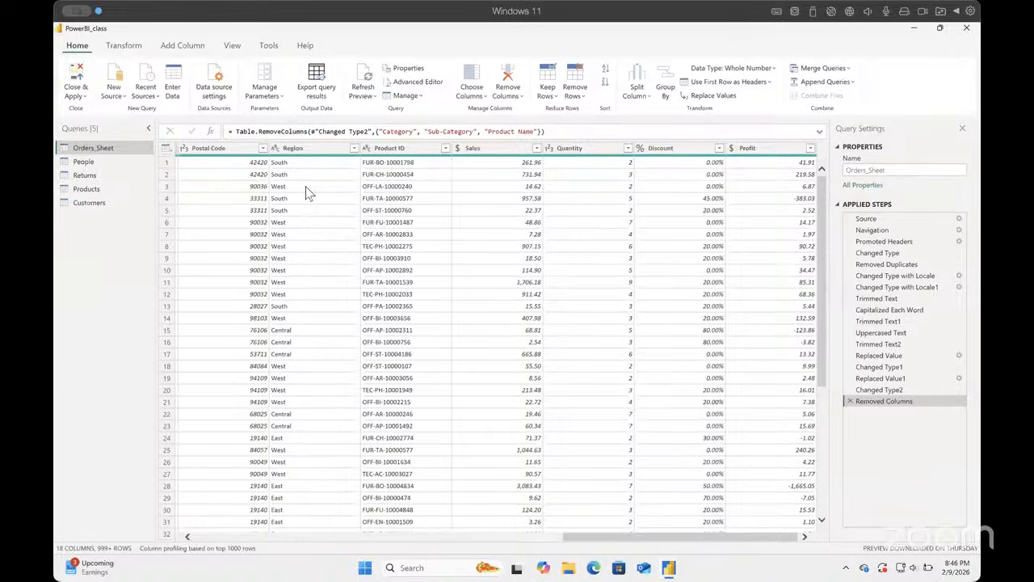
left_click(90, 189)
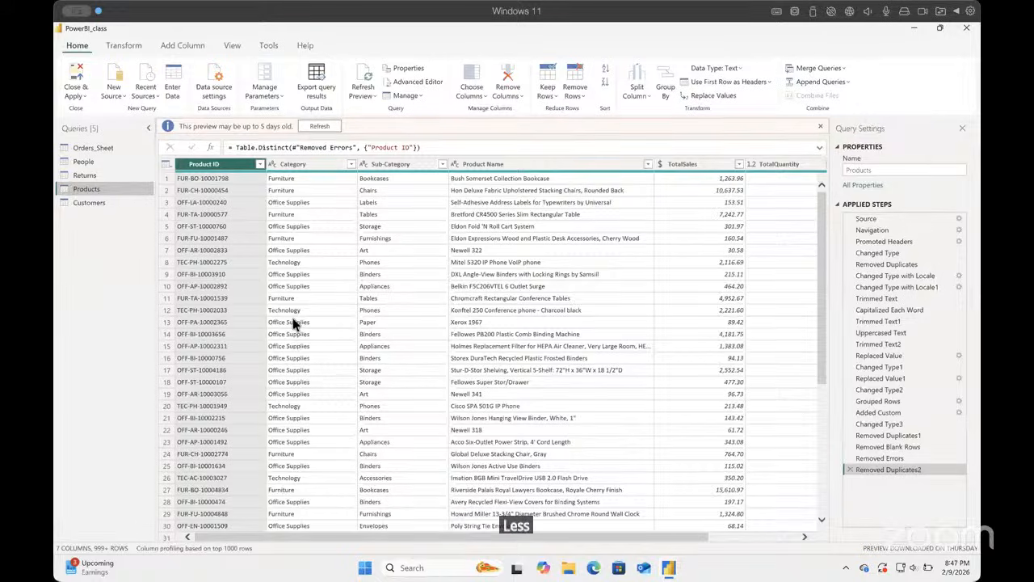
left_click(804, 536)
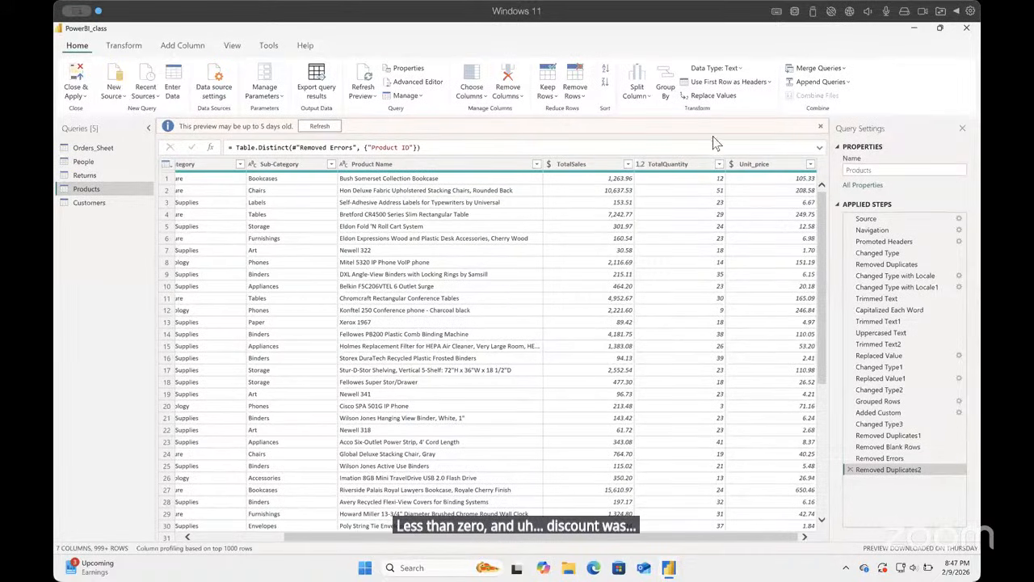